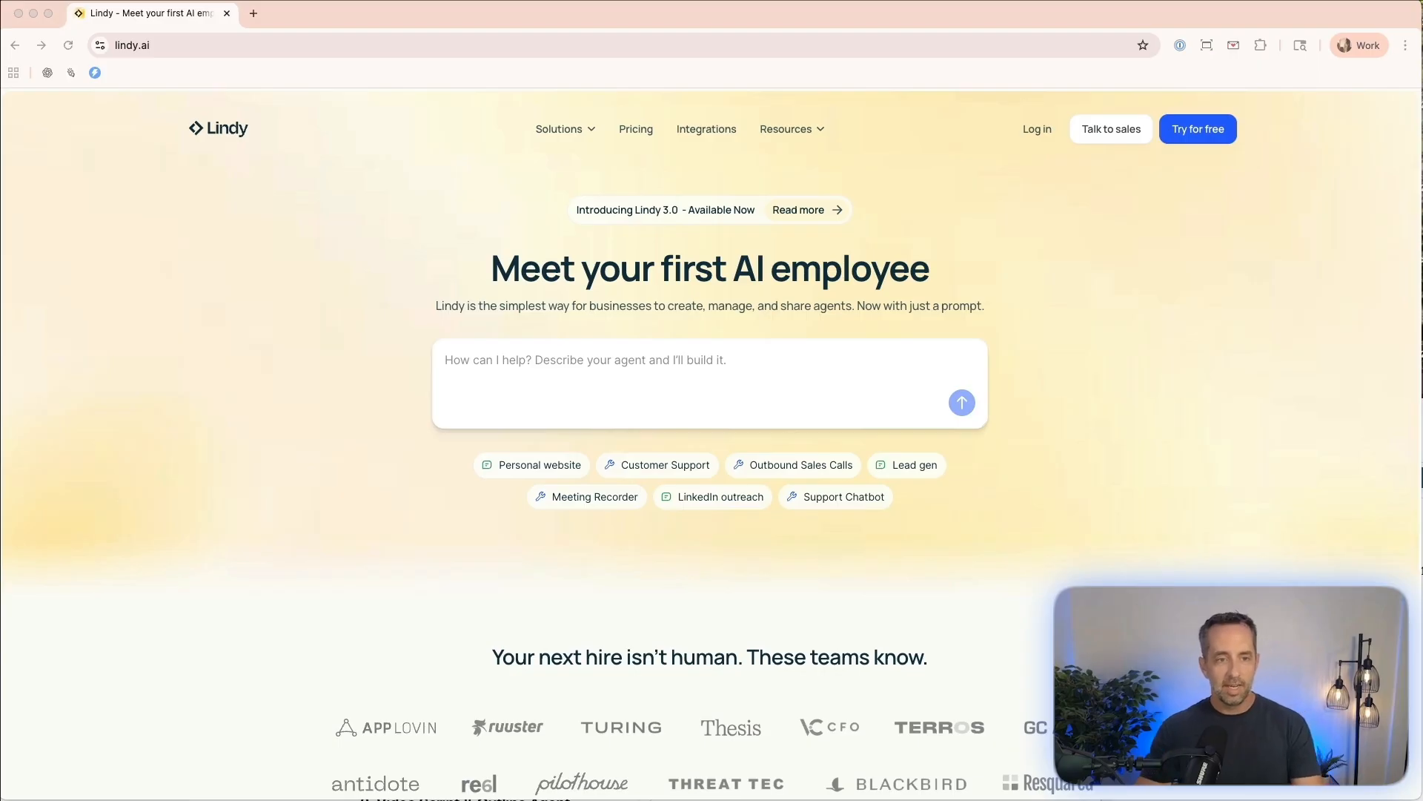
Submit a prompt for a YouTube channel coach analyzing "100 Days of AI" videos for title, thumbnail, hook, click-through rate and overall performance, with daily email suggestions.
{"action": "left_click", "coordinate": [294, 478]}
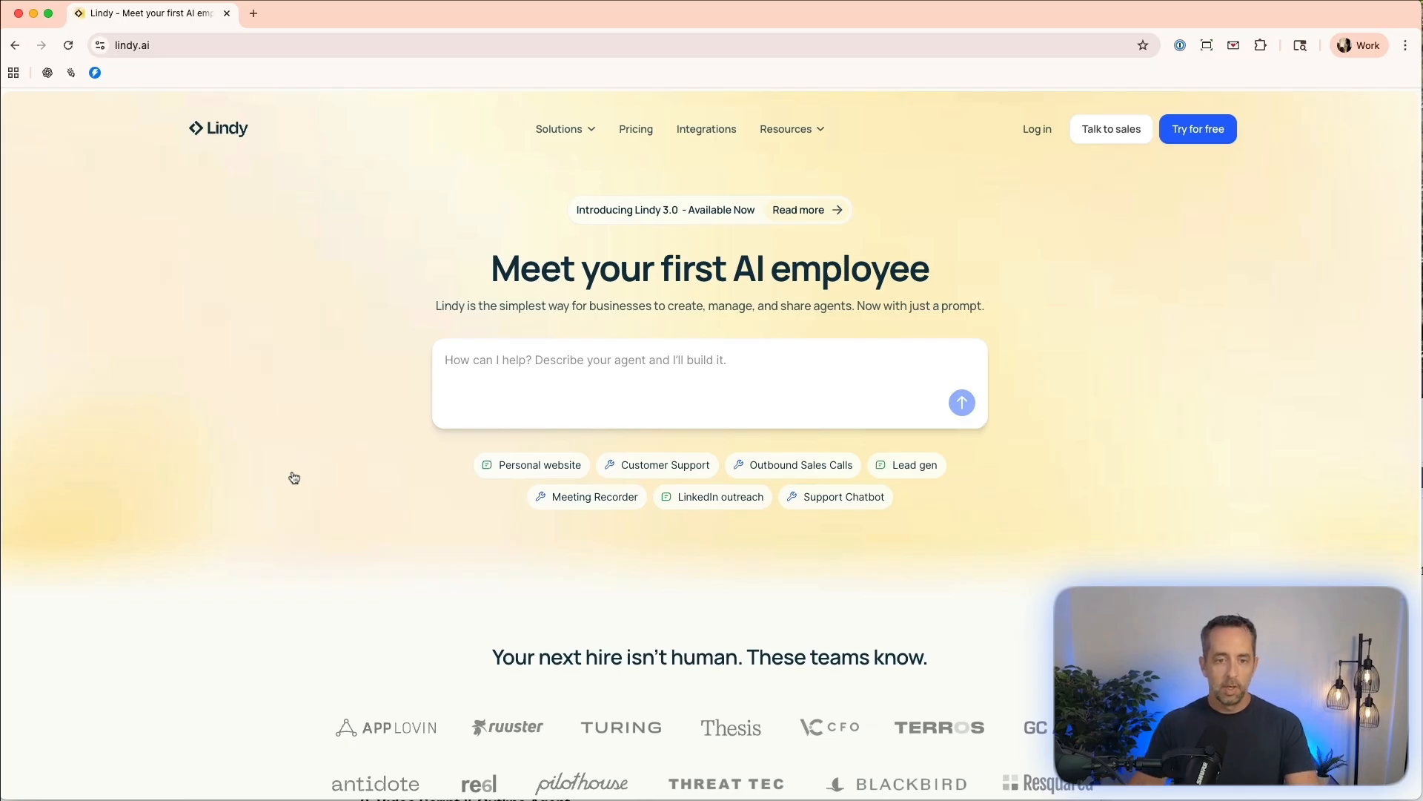
{"action": "left_click", "coordinate": [460, 388]}
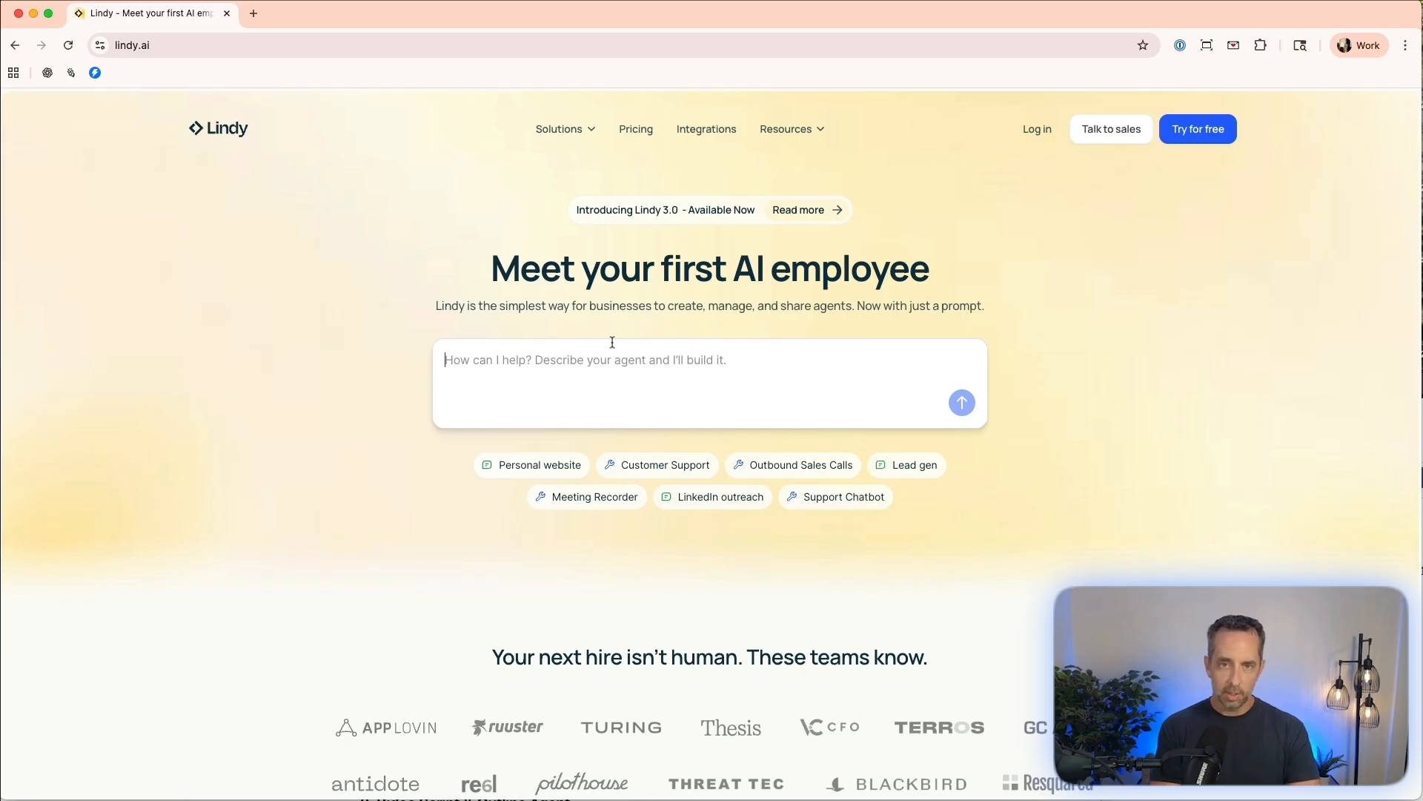
{"action": "type", "text": "Creat a YouTube channel coach. I am Craig Hewitt, and I'm running a challenge called the \"100 Days of AI\" on my channel (https://youtube.com/@thecraighewitt).  I want to create a YouTube coach that analyzes all of my recent videos and gives me suggestions on how to improve them. Specifically look at: title, "}
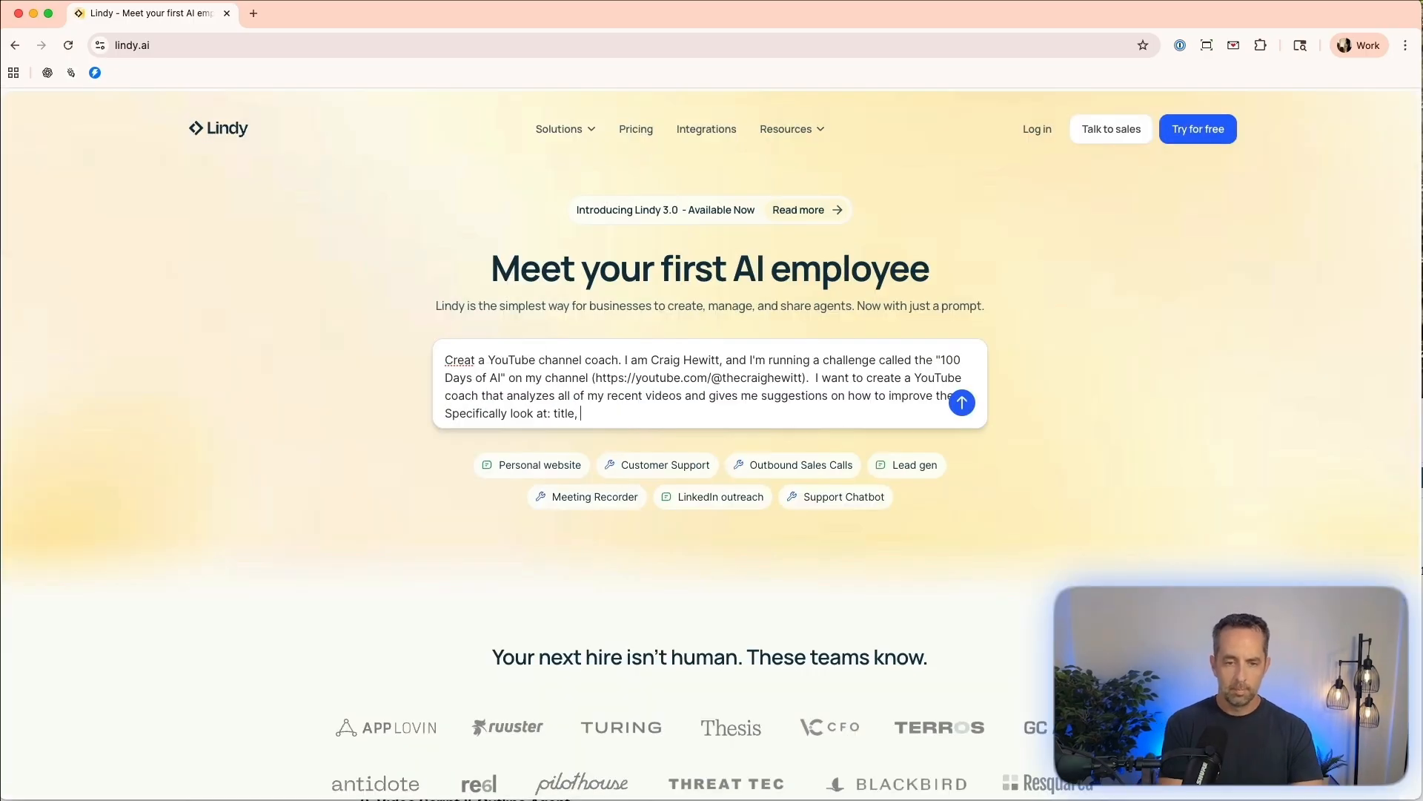
{"action": "type", "text": "thumbnail, hook, click through rate, and overall video performance. Look at the channel once a day and give me an email with suggestions on what I can improve the next day to make my"}
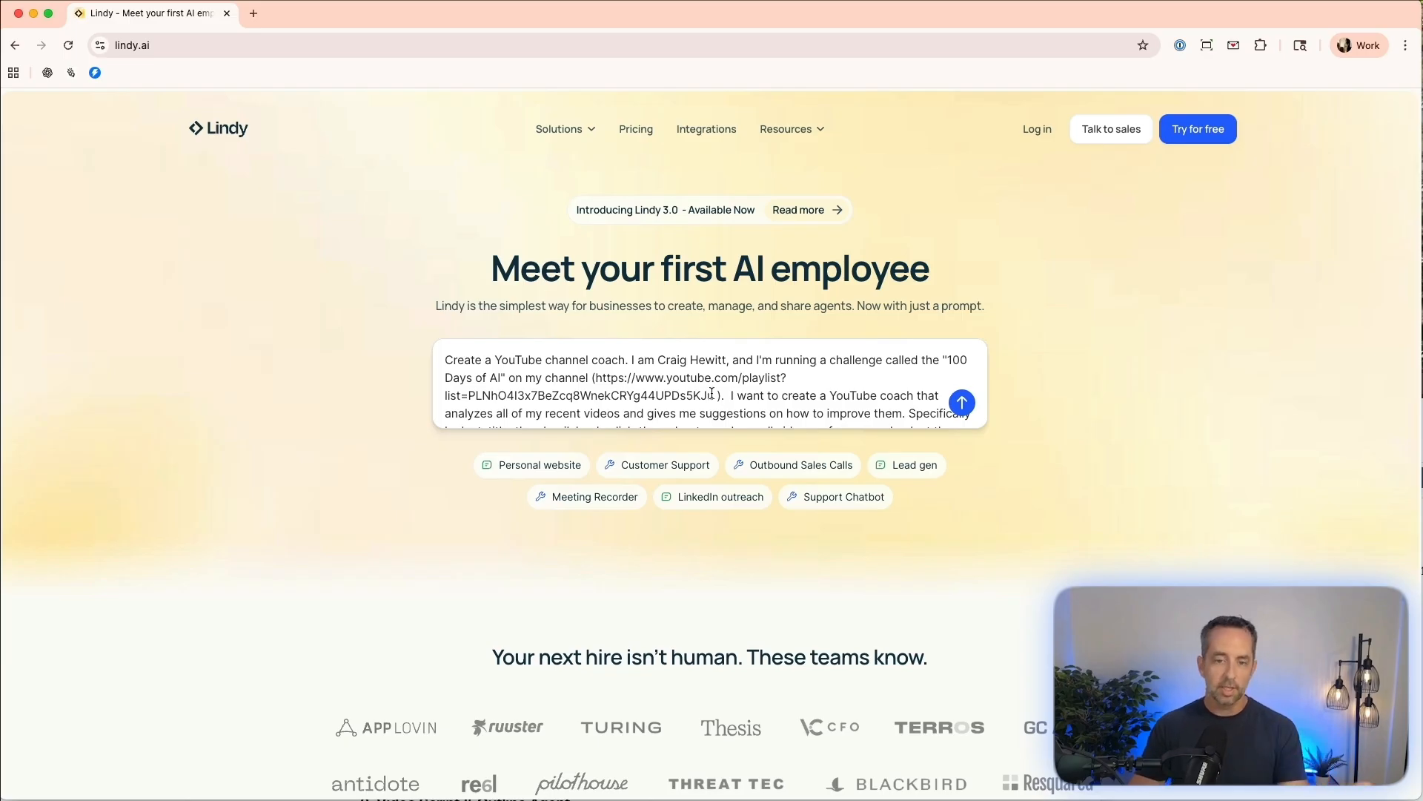
{"action": "scroll", "coordinate": [654, 375], "scroll_direction": "down", "scroll_amount": 3}
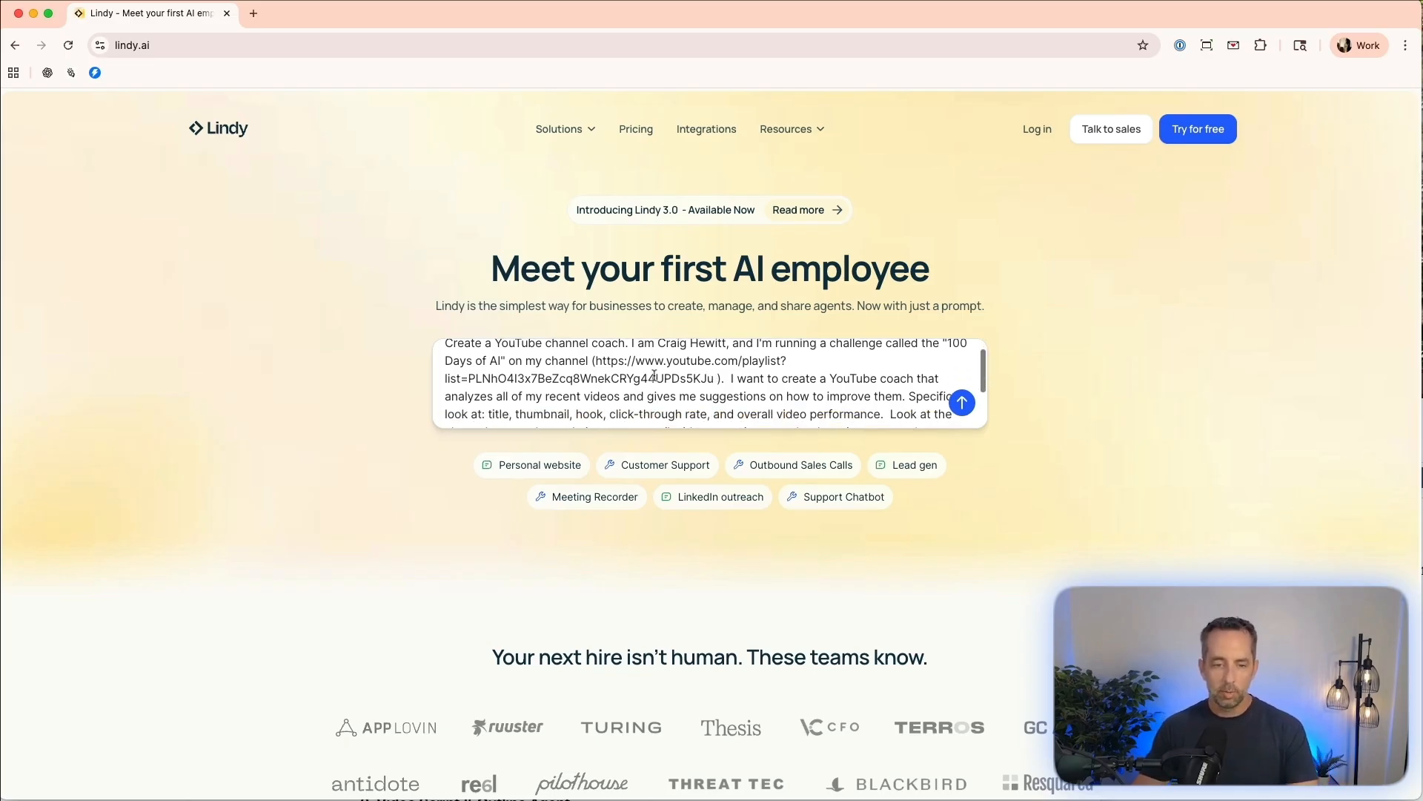
{"action": "scroll", "coordinate": [653, 375], "scroll_direction": "down", "scroll_amount": 1}
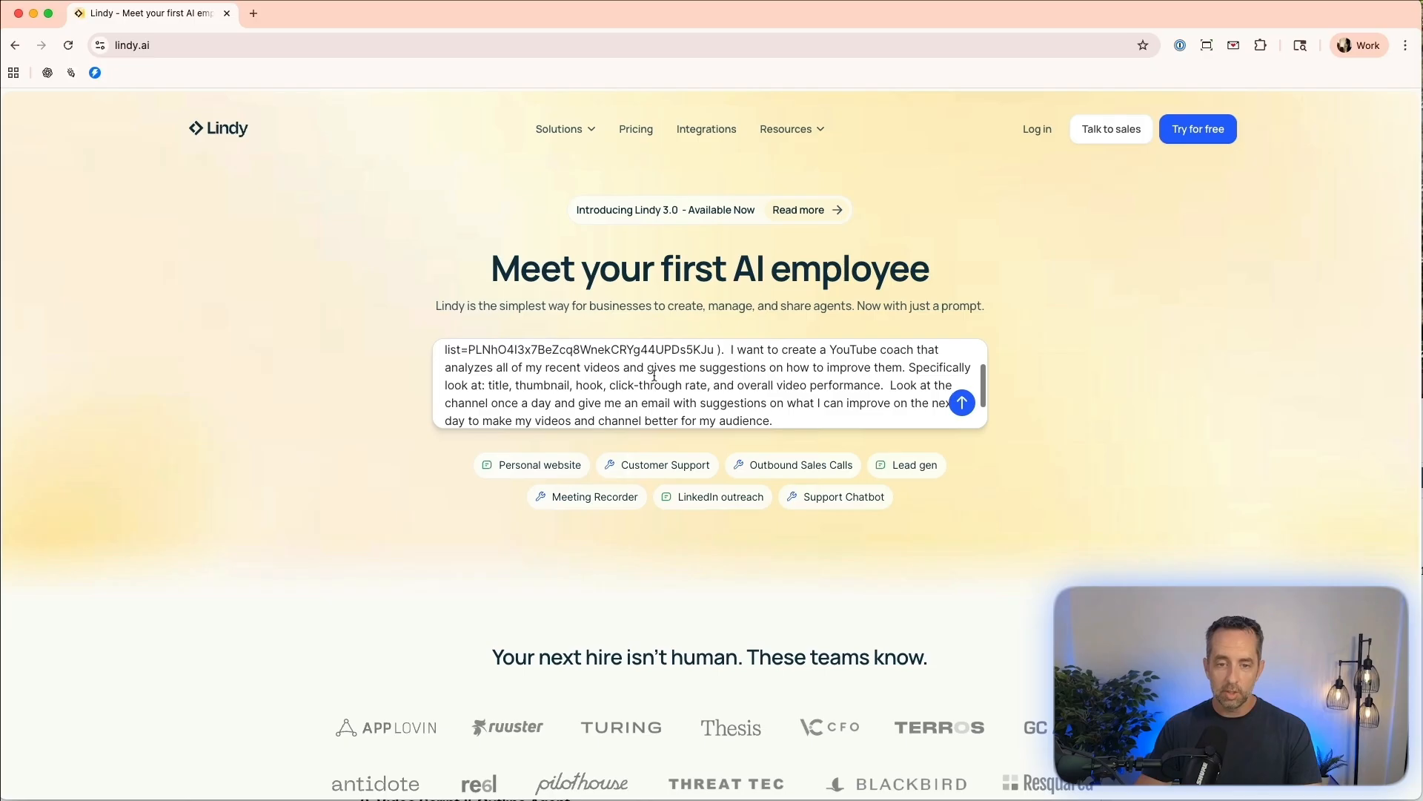
{"action": "scroll", "coordinate": [654, 376], "scroll_direction": "down", "scroll_amount": 1}
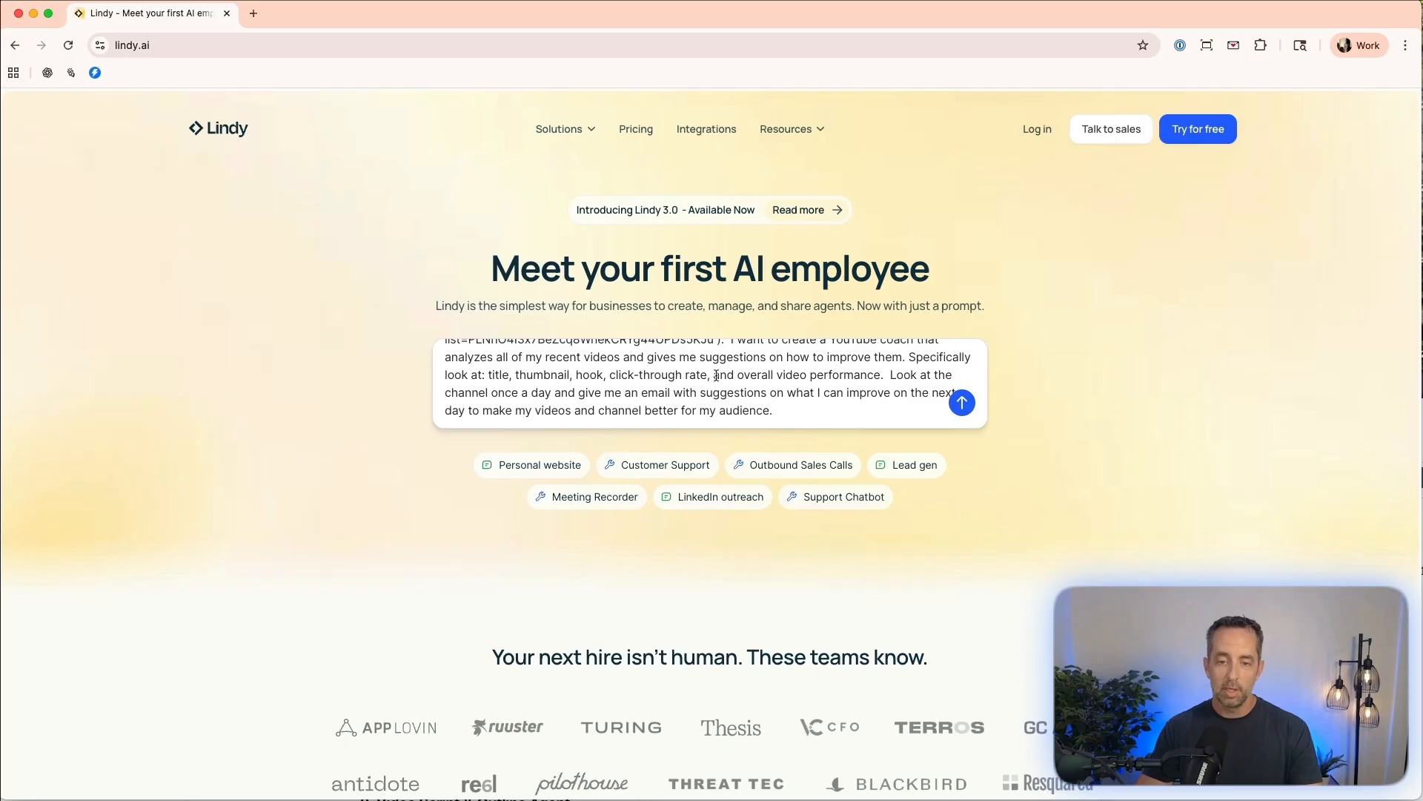
{"action": "scroll", "coordinate": [717, 376], "scroll_direction": "down", "scroll_amount": 1}
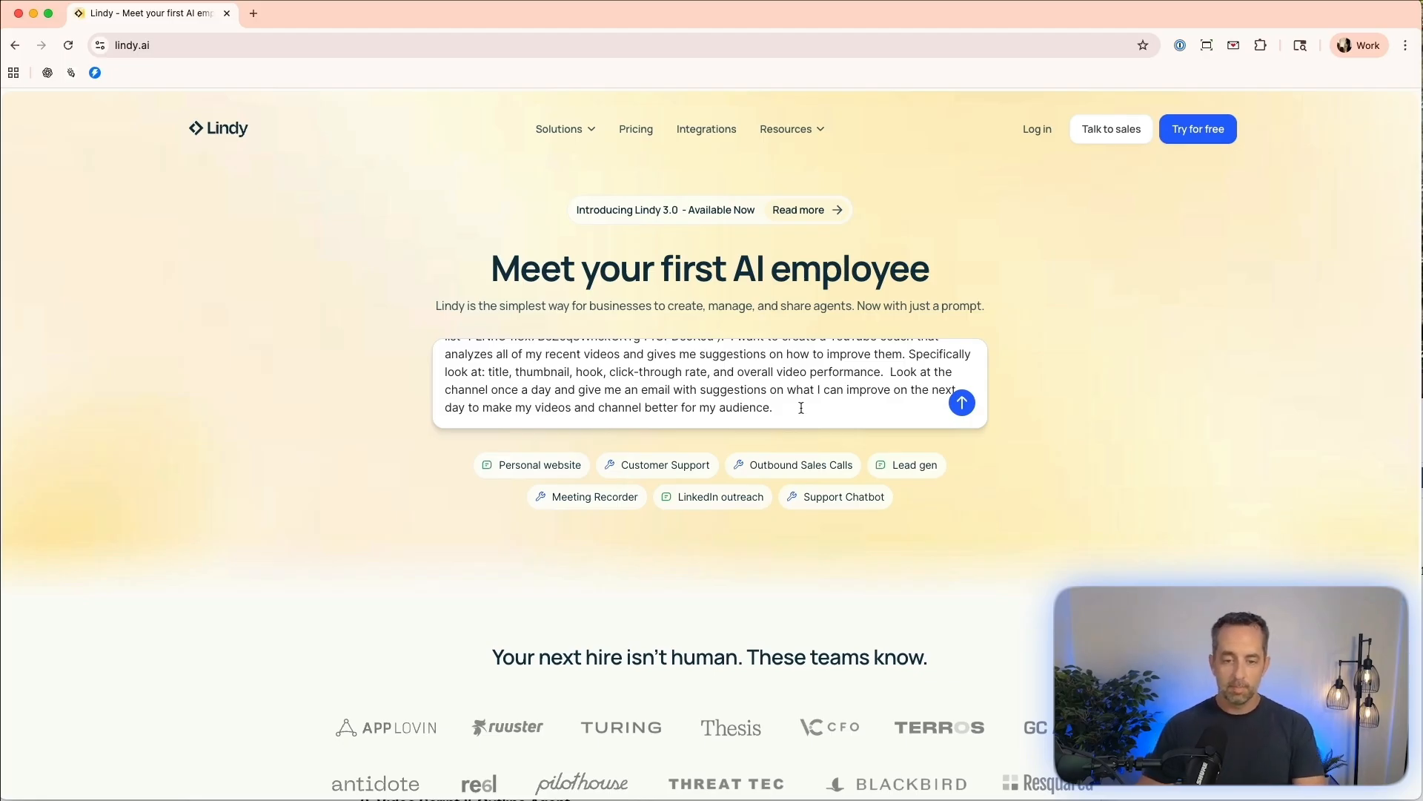
{"action": "key", "text": "Return"}
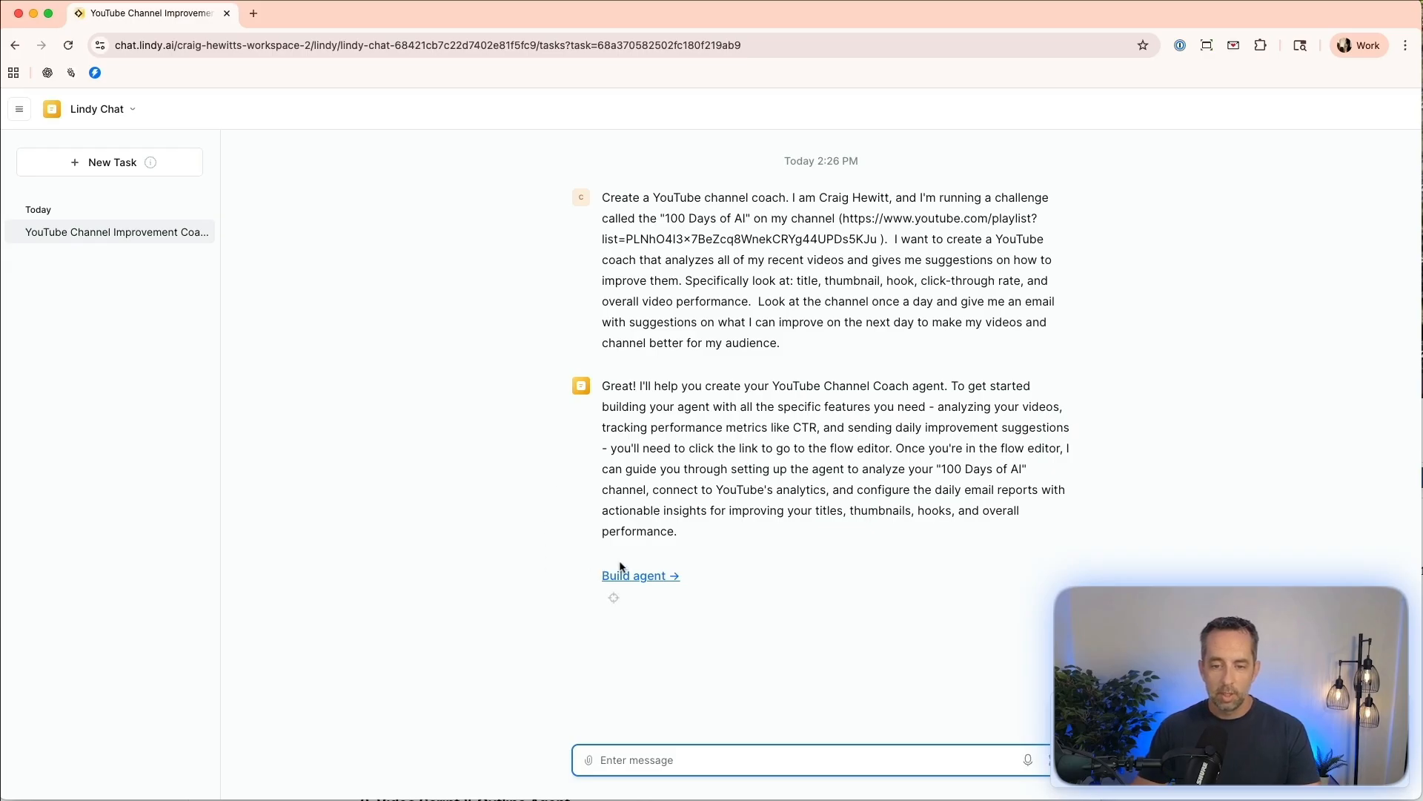
Start building the agent and draft answers that YouTube Studio access can be given through OAuth and that the suggested email address is correct.
{"action": "left_click", "coordinate": [652, 576]}
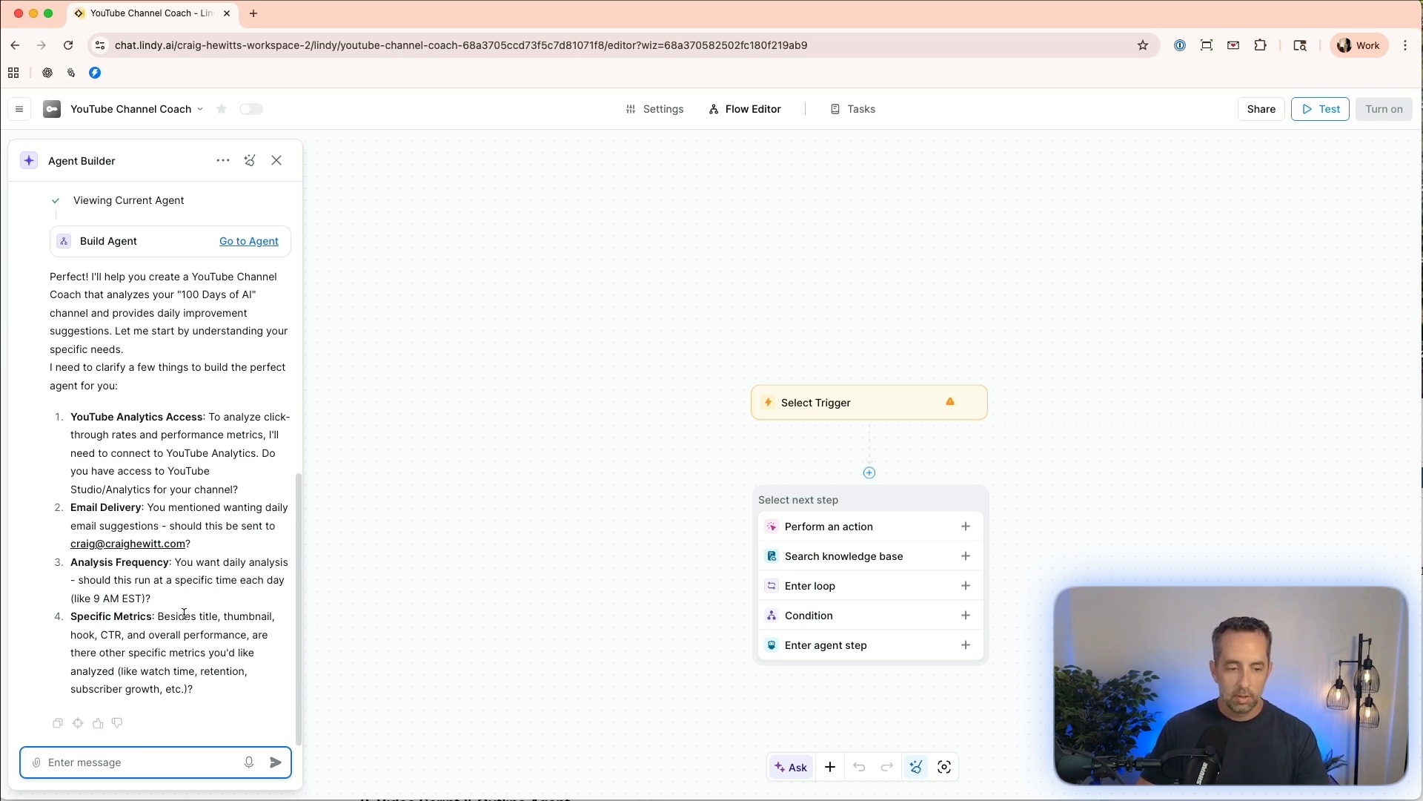
{"action": "type", "text": "1. Yes i have "}
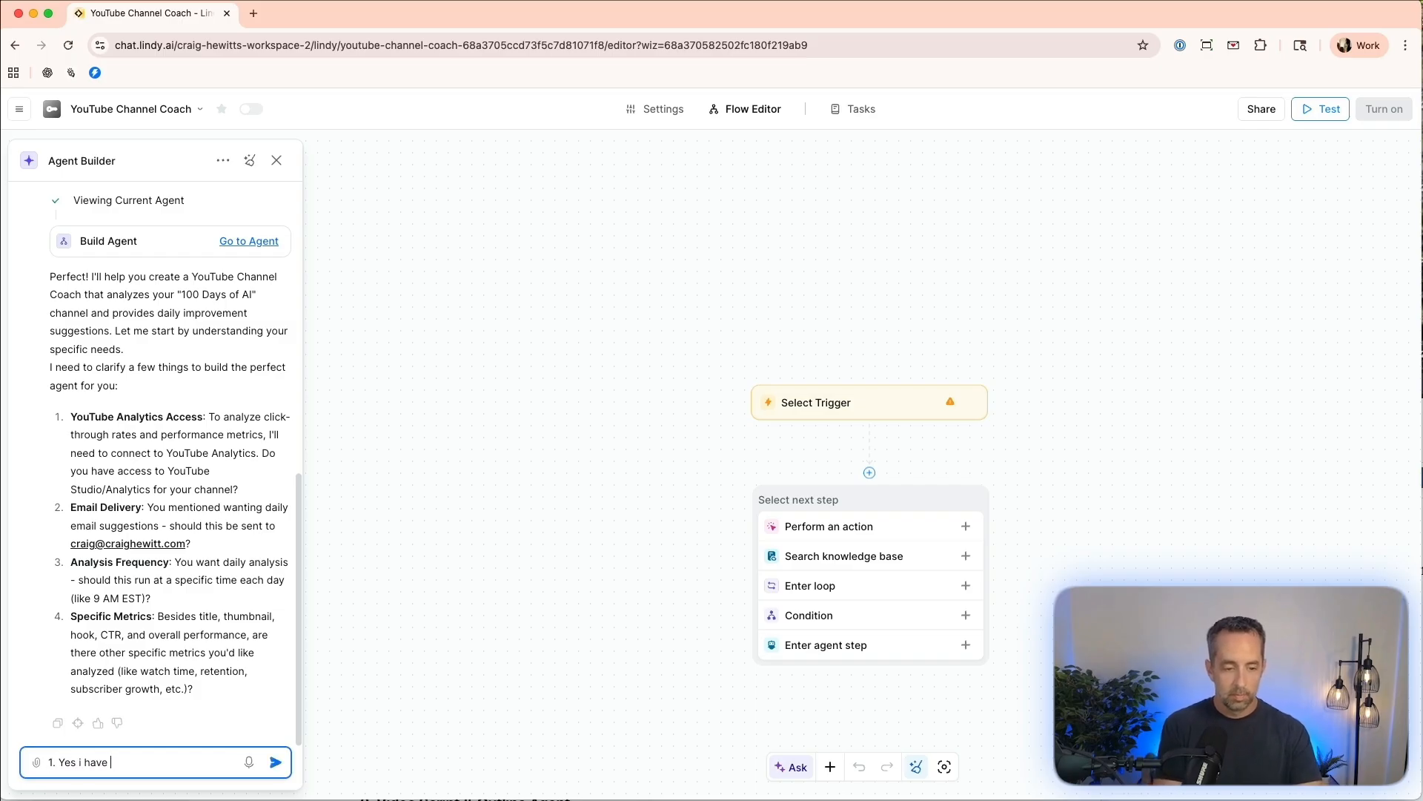
{"action": "type", "text": "access to YouTube studio for my channel. I can give you that access through OAuth"}
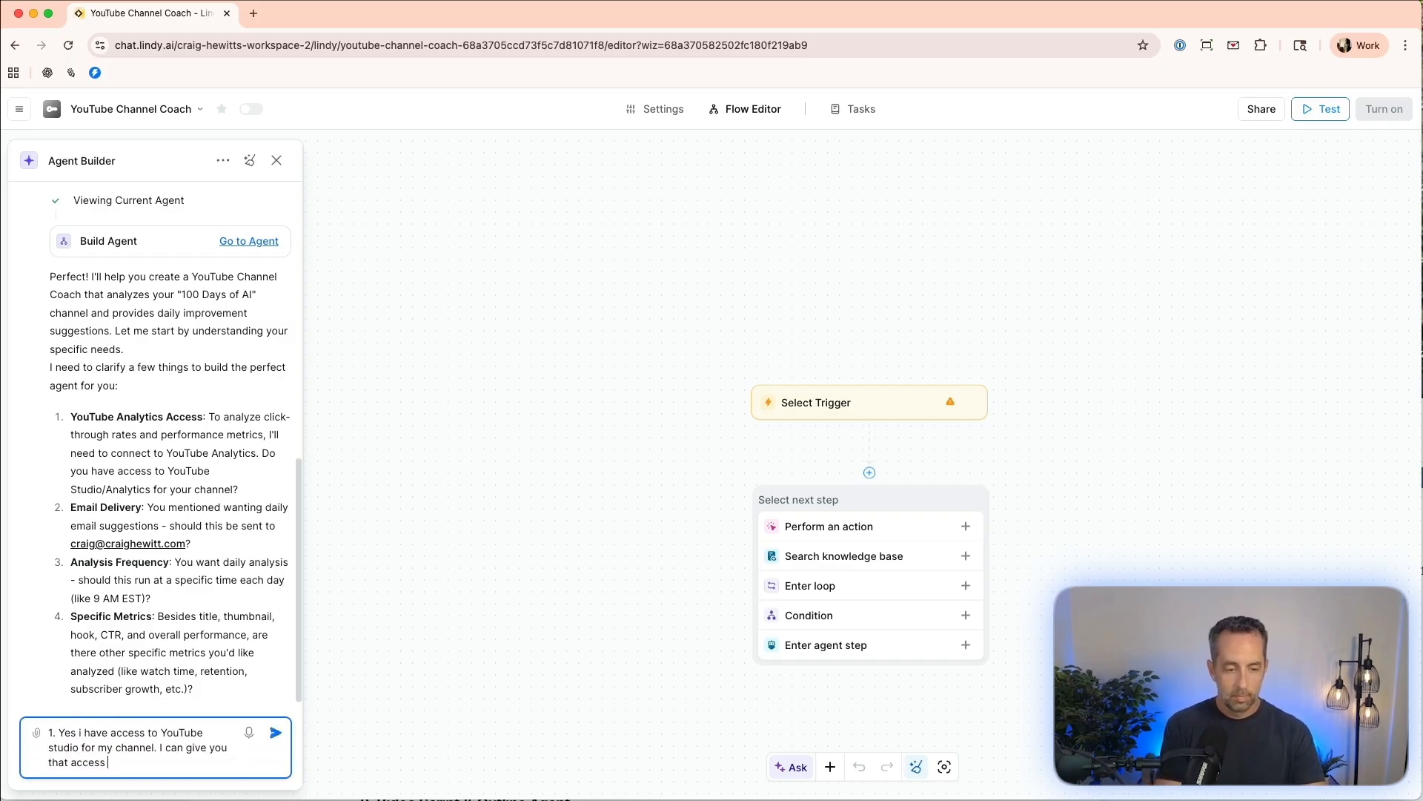
{"action": "key", "text": "shift+Return"}
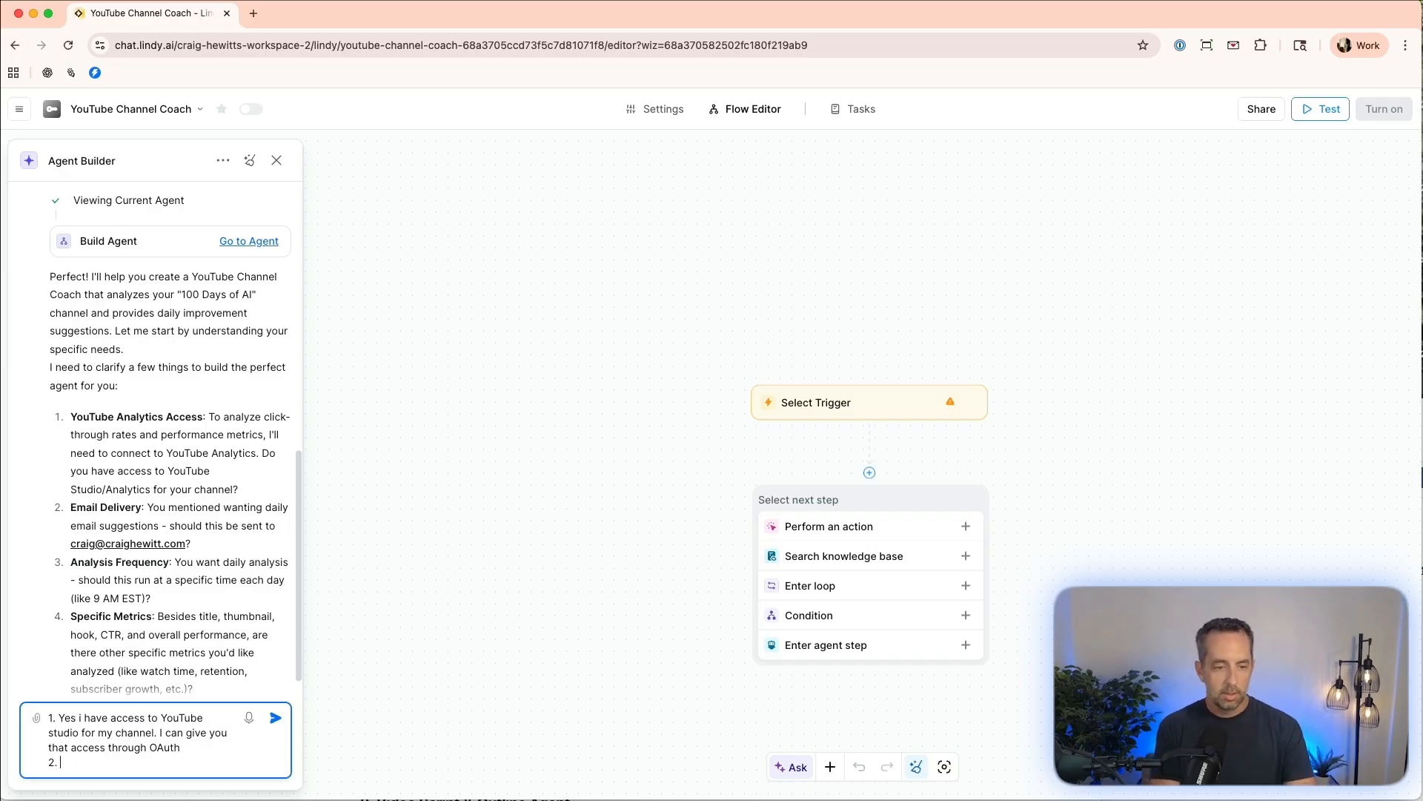
{"action": "type", "text": "2. yes that's my email address"}
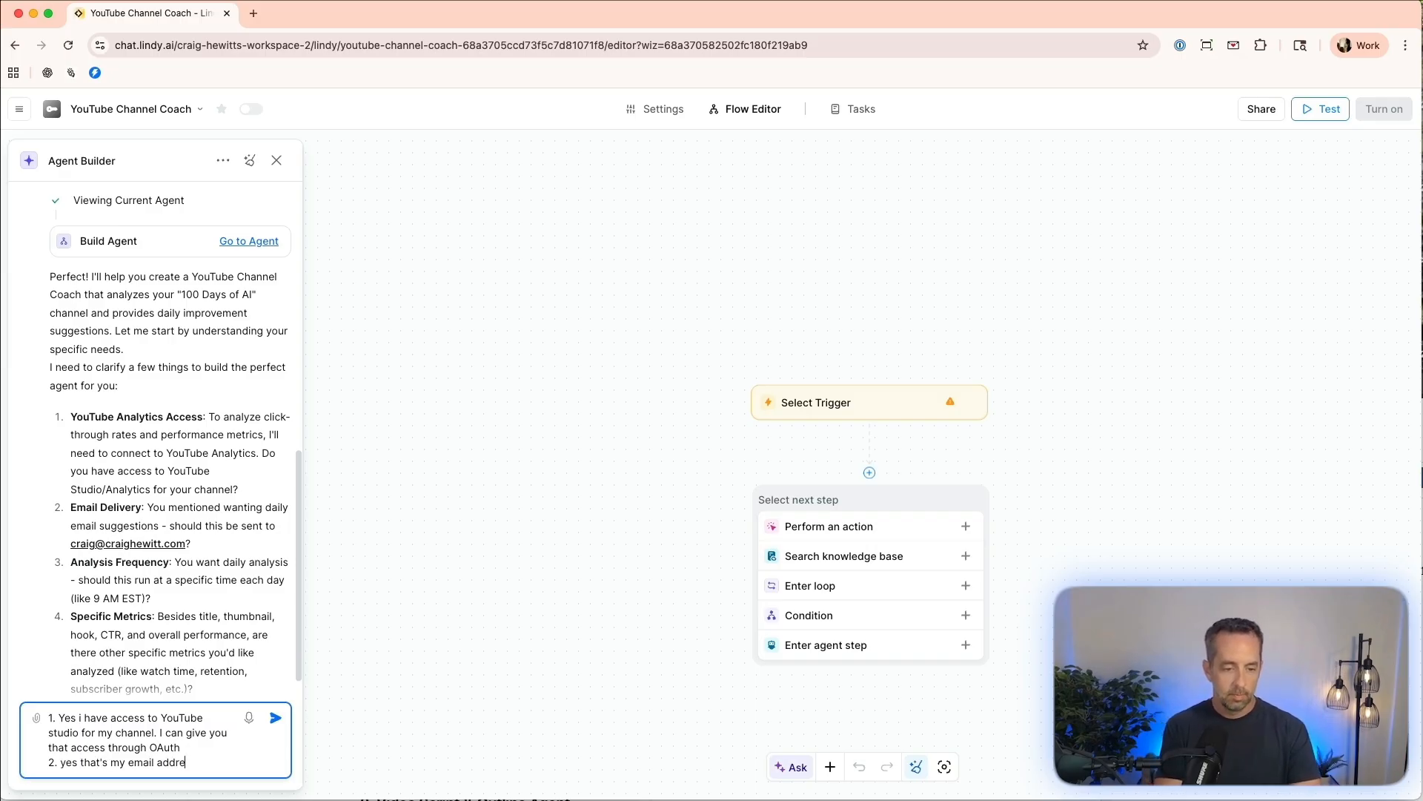
{"action": "key", "text": "shift+Return"}
Add a third answer to the reply, setting the analysis to 7:00 am ET each day.
{"action": "type", "text": "3. "}
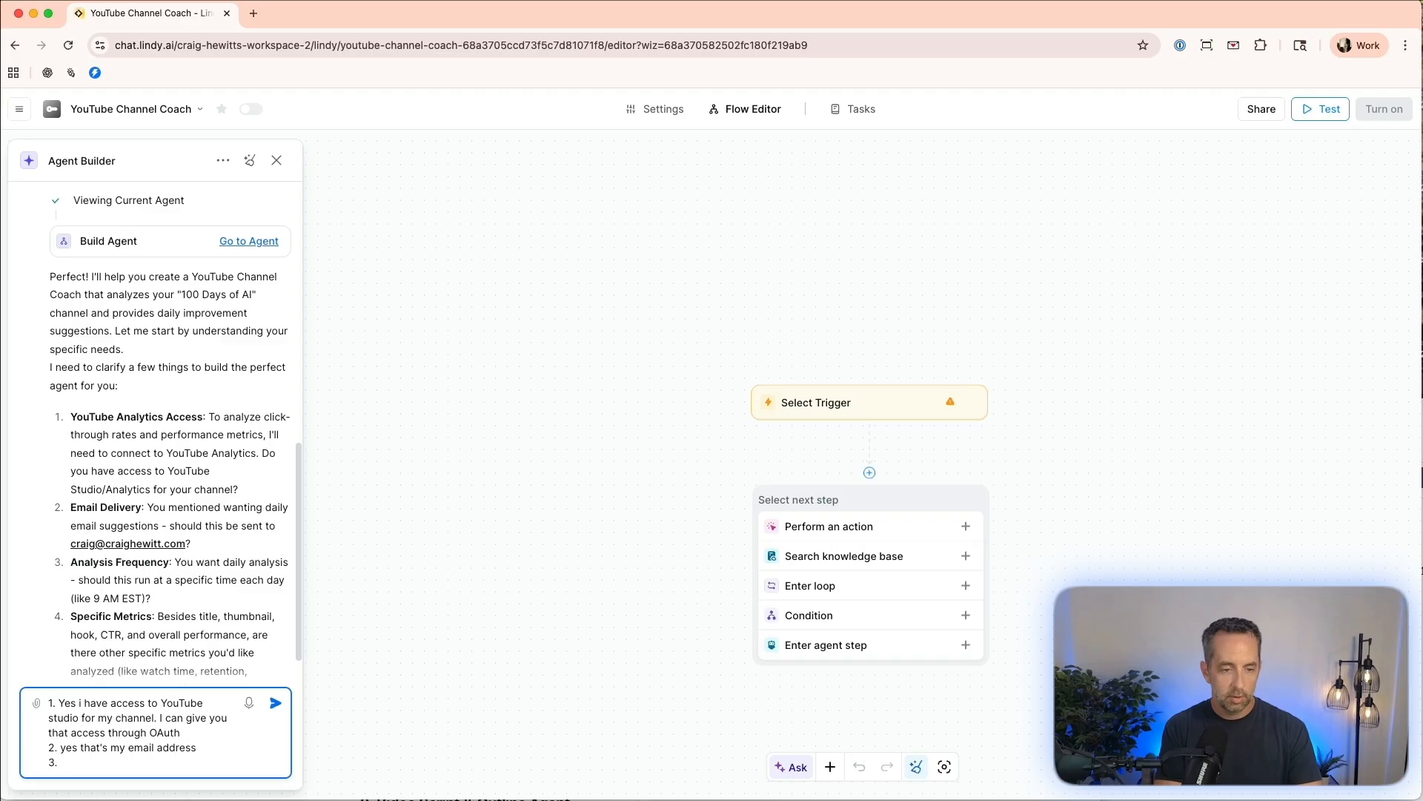
{"action": "type", "text": "it shou"}
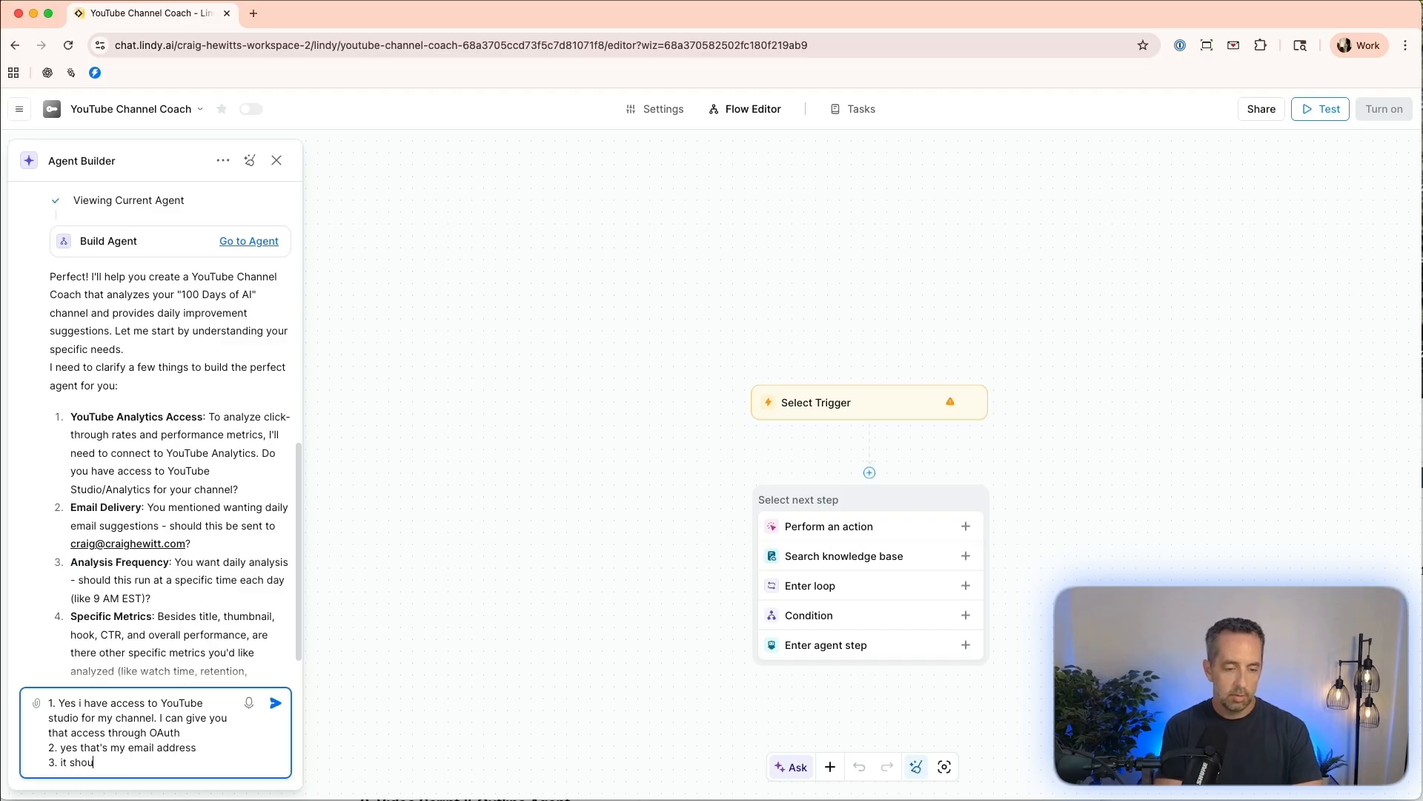
{"action": "type", "text": "ld at 7:00 am "}
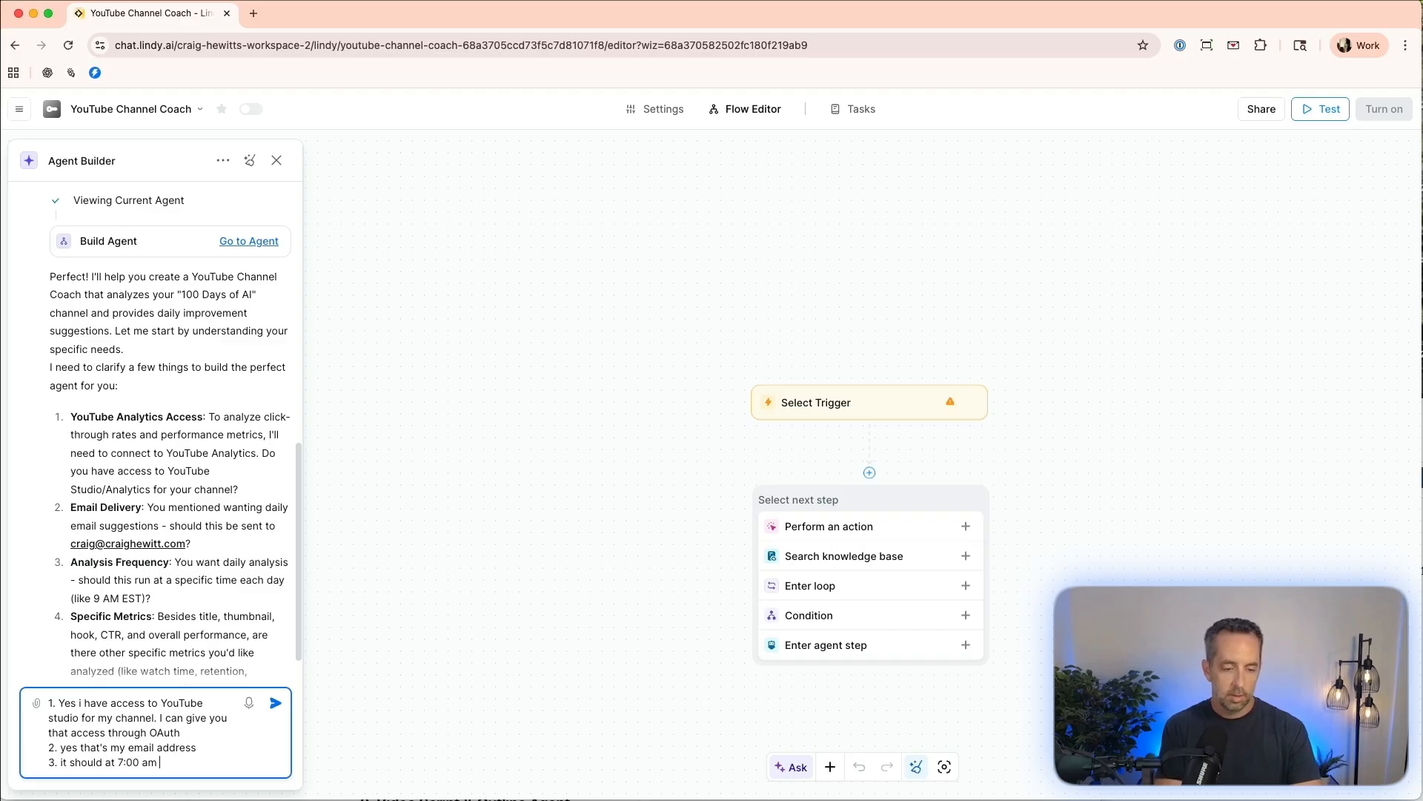
{"action": "type", "text": "ET each day"}
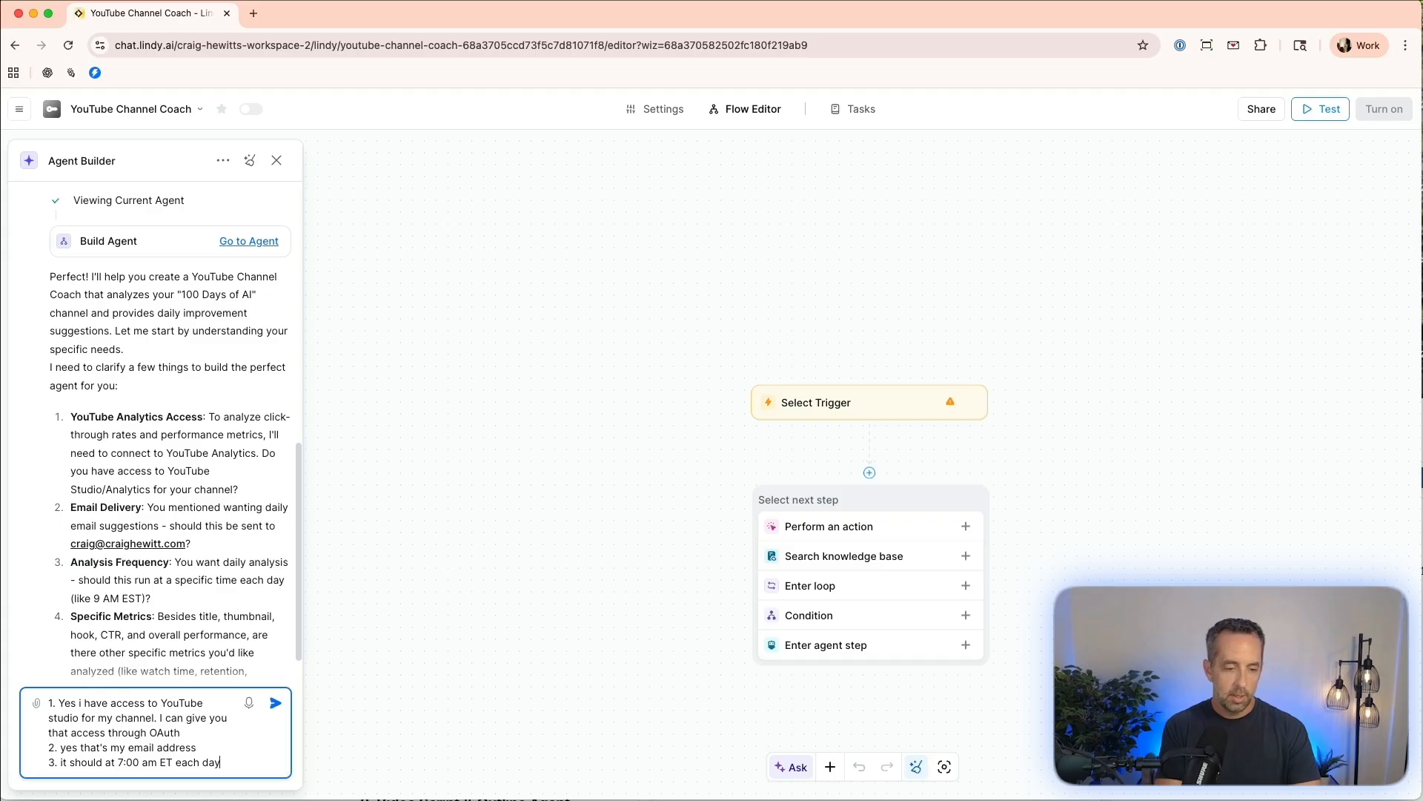
{"action": "key", "text": "shift+Return"}
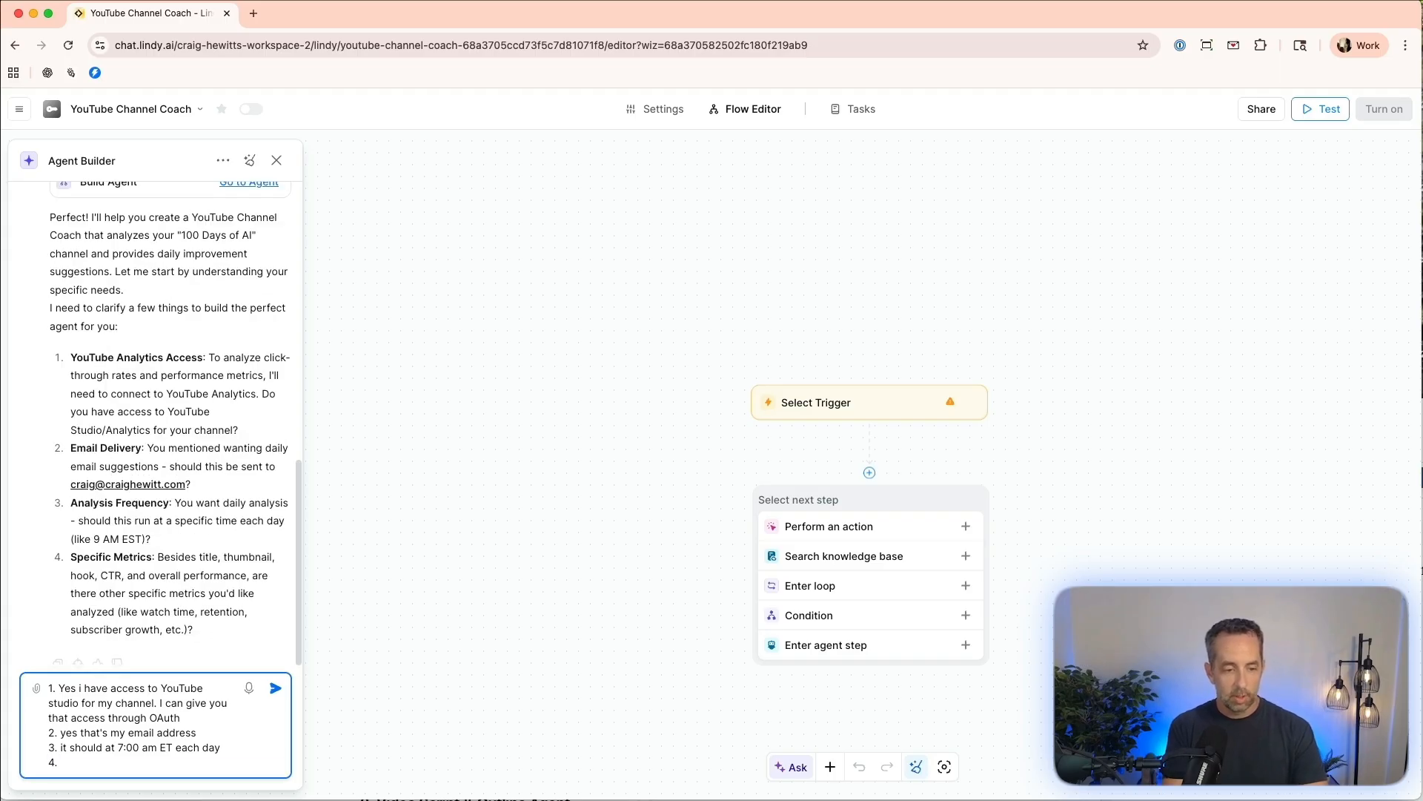
Add a fourth answer asking for all relevant metrics helpful in creating a successful channel, and send the reply.
{"action": "type", "text": "4. Give me all the"}
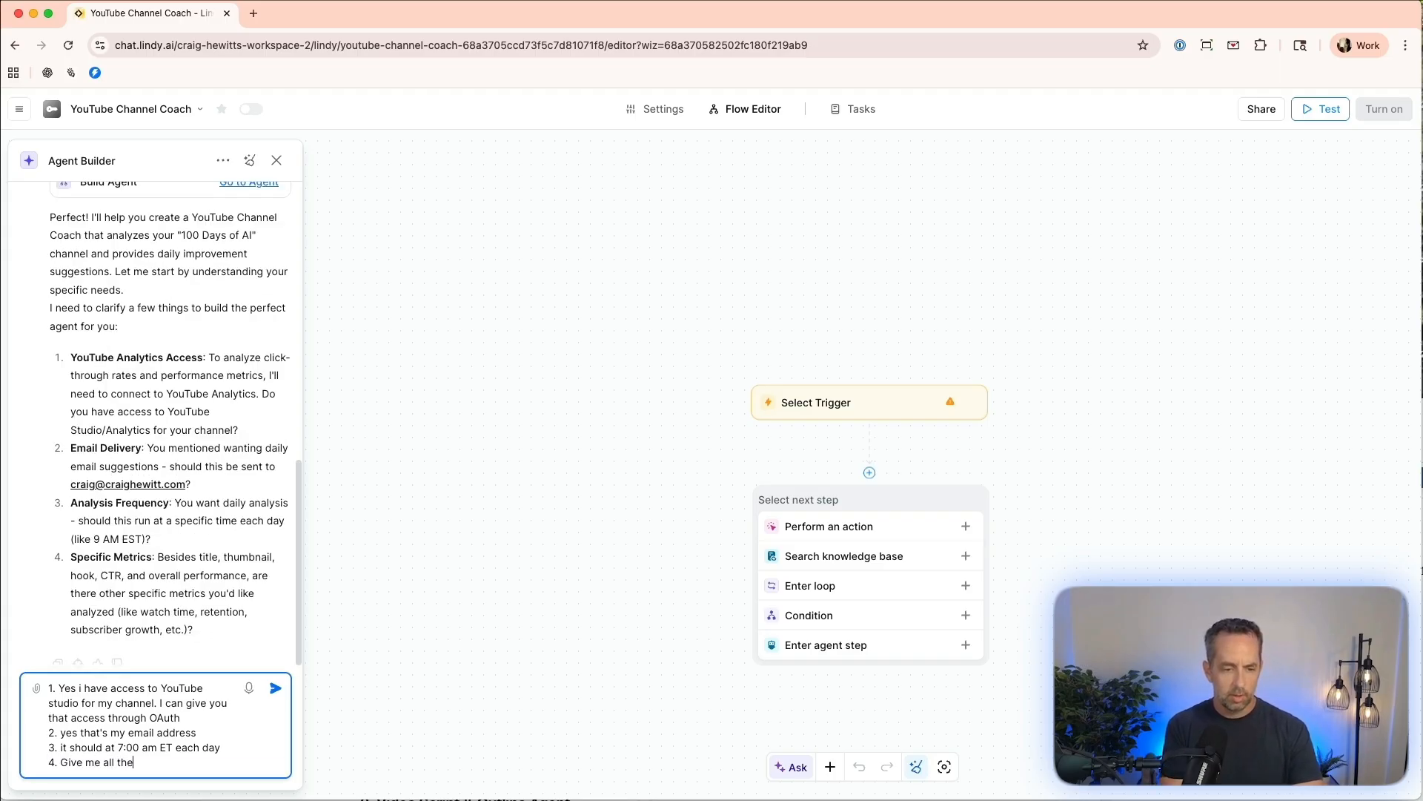
{"action": "type", "text": " relavent me"}
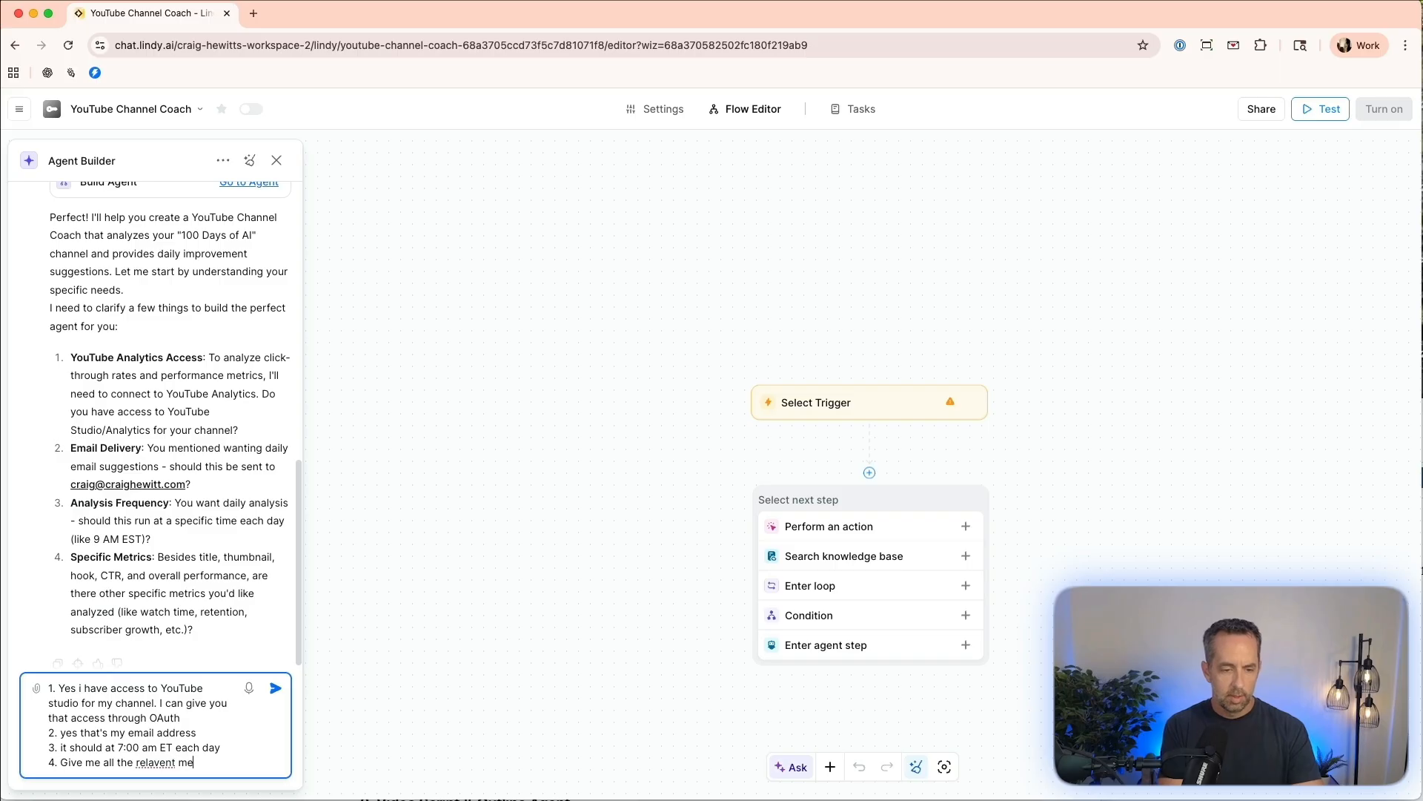
{"action": "type", "text": "trics you think would be helpful in creating a successful channel."}
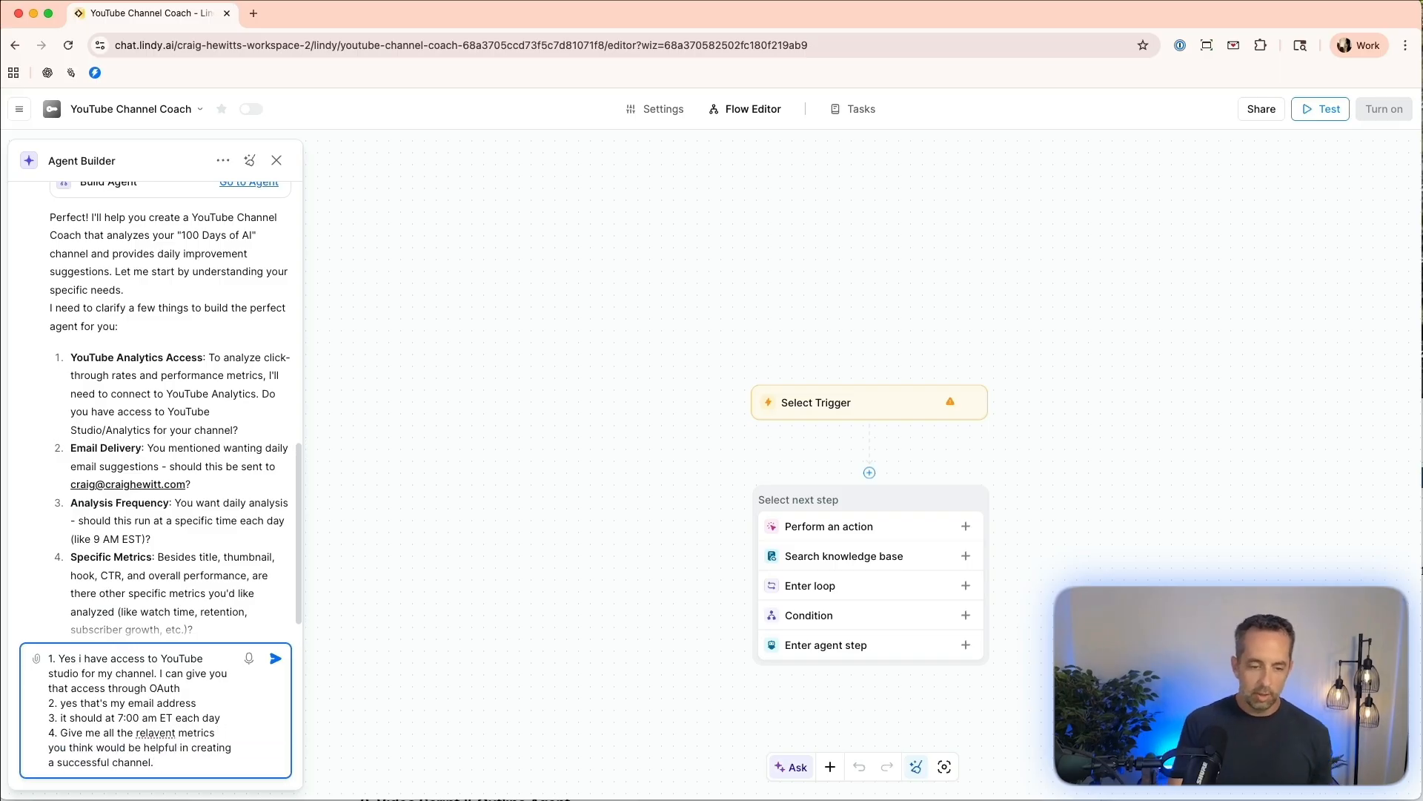
{"action": "key", "text": "Return"}
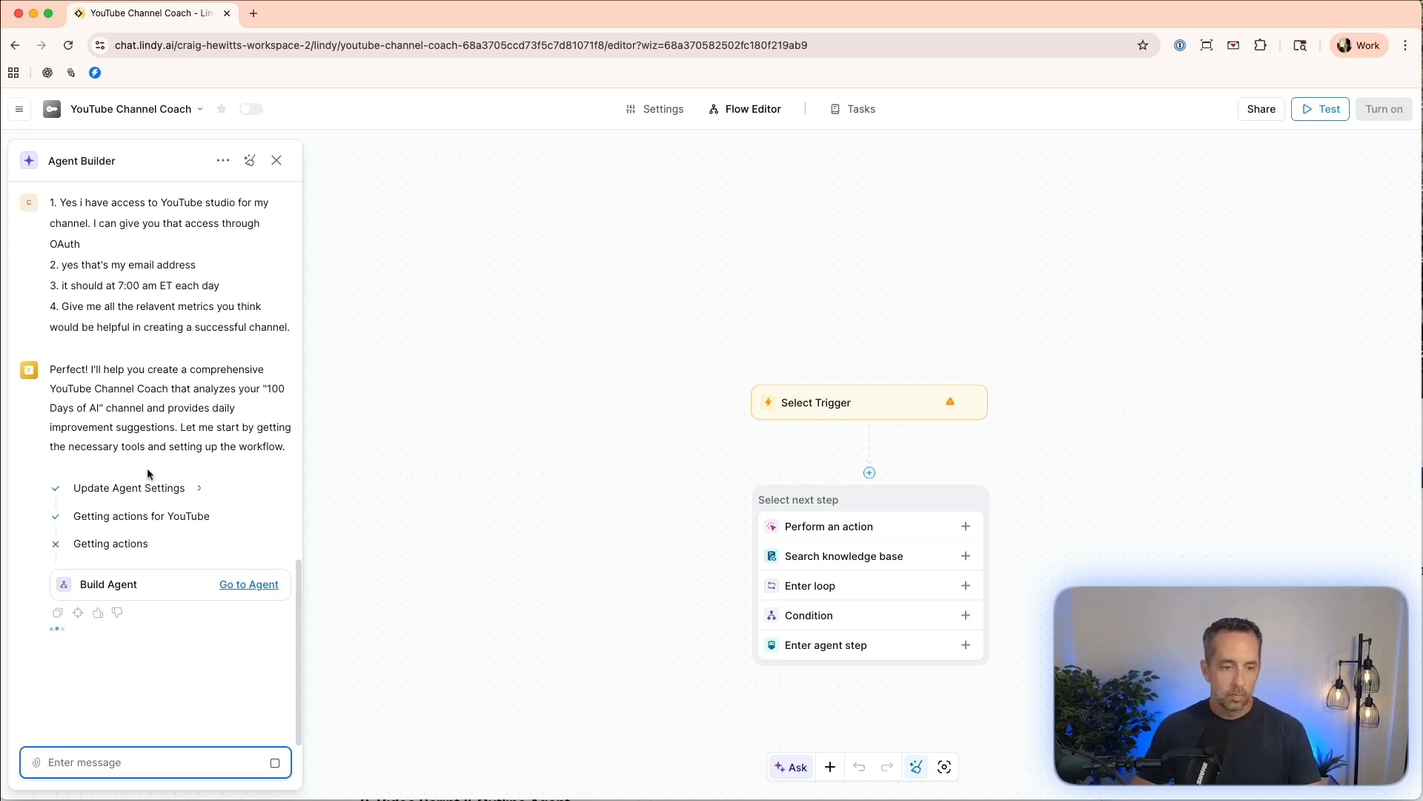
{"action": "left_click", "coordinate": [247, 617]}
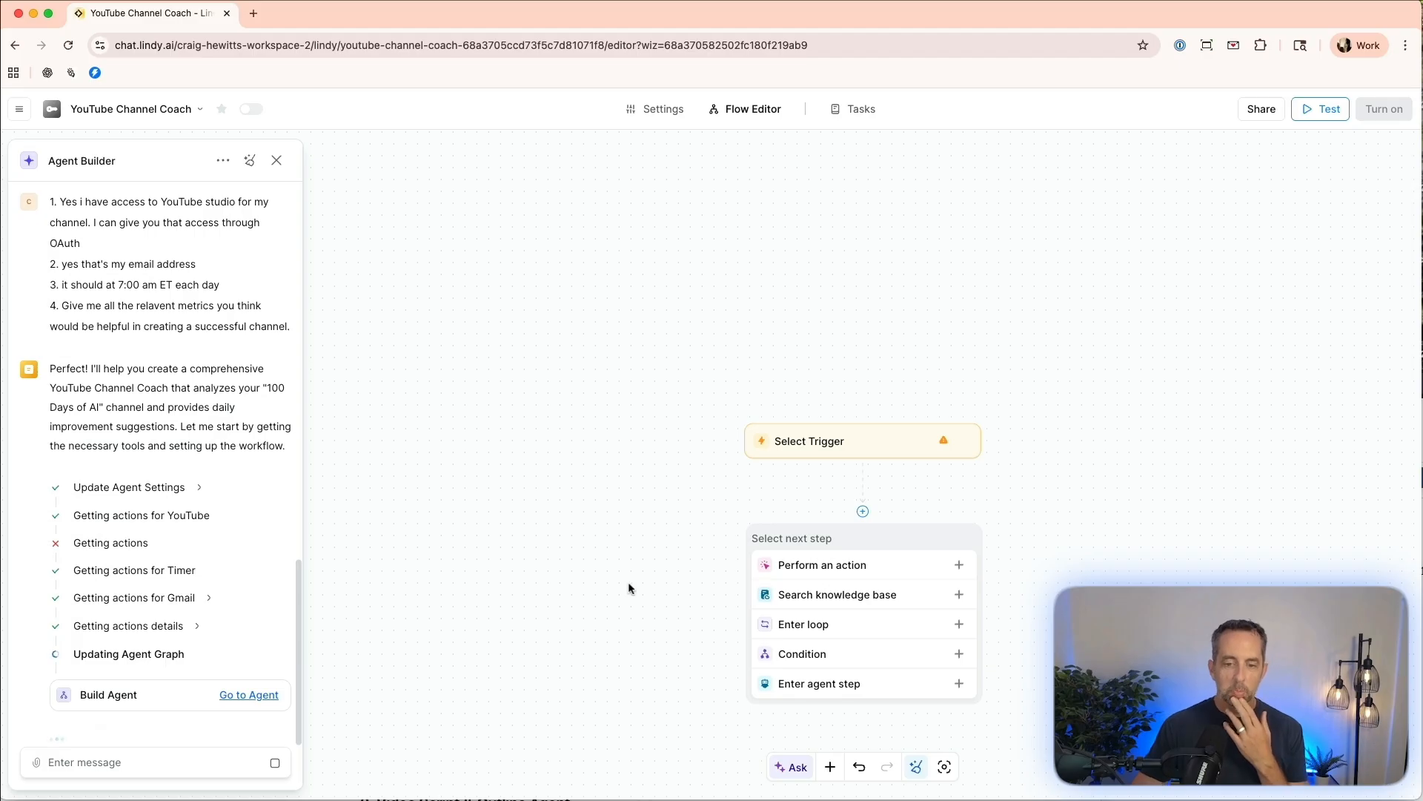
{"action": "scroll", "coordinate": [628, 583], "scroll_direction": "down", "scroll_amount": 3}
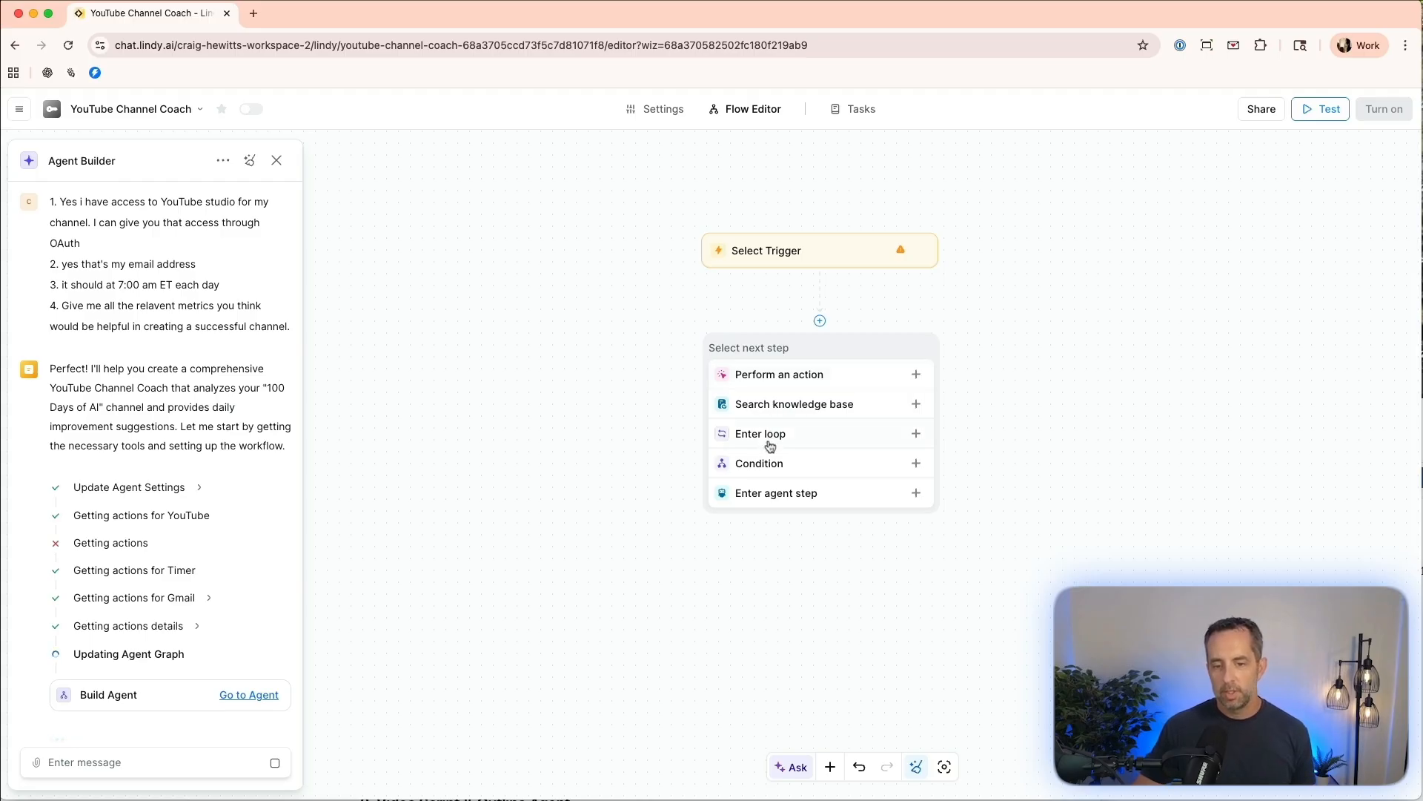
{"action": "left_click", "coordinate": [765, 465]}
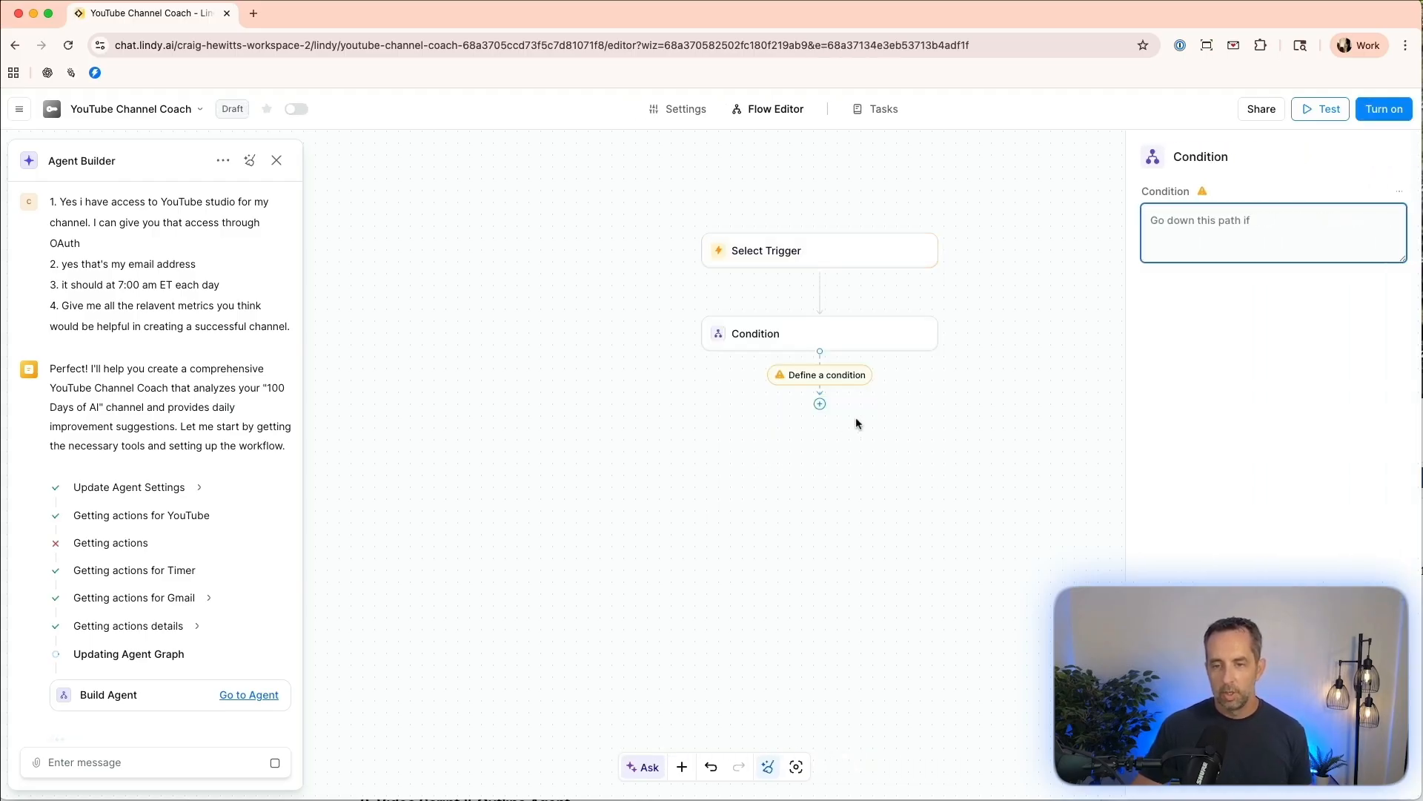
{"action": "left_click", "coordinate": [922, 333]}
{"action": "left_click", "coordinate": [957, 384]}
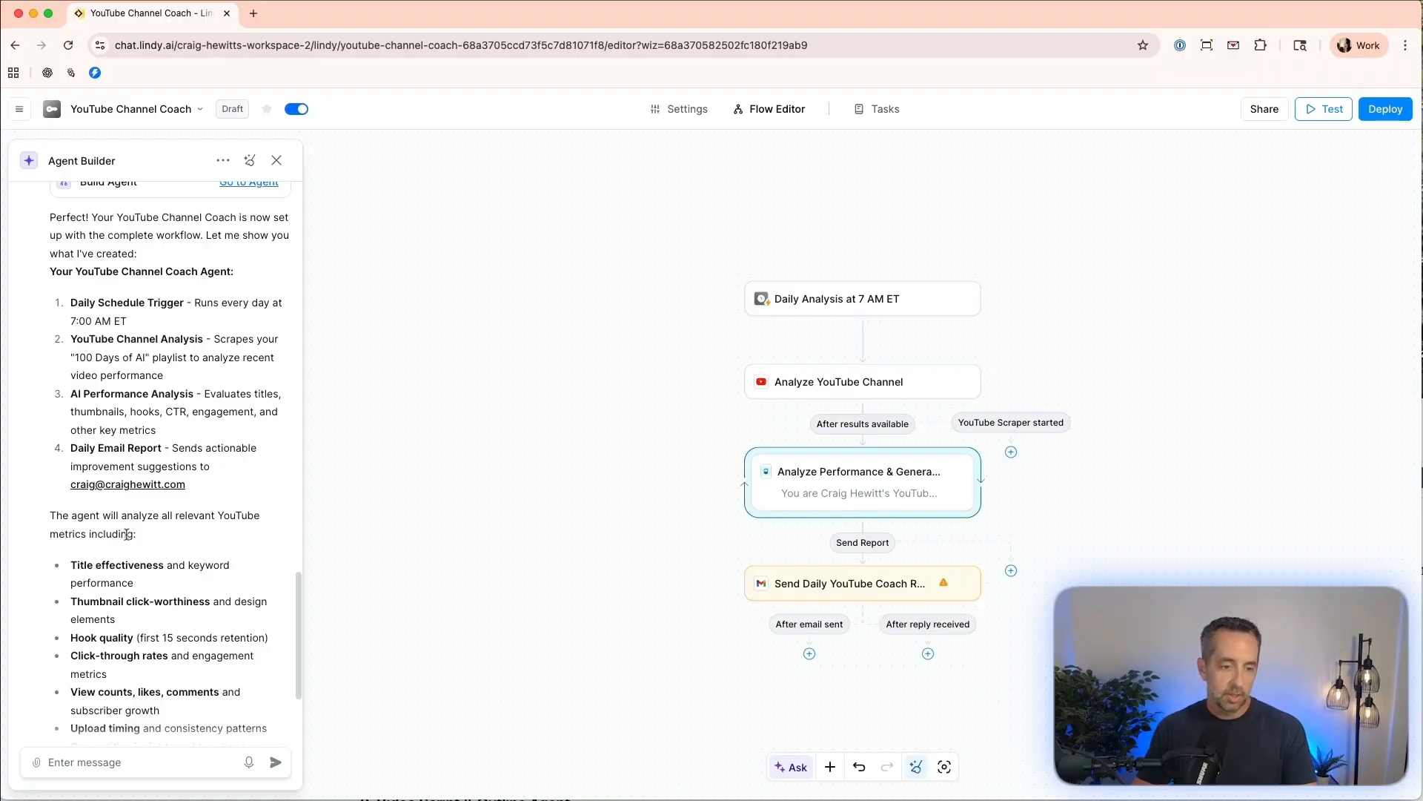
Read through the Agent Builder's summary of the created workflow, the analyzed metrics and the account connection needed for email reports.
{"action": "scroll", "coordinate": [126, 519], "scroll_direction": "down", "scroll_amount": 1}
{"action": "scroll", "coordinate": [111, 285], "scroll_direction": "up", "scroll_amount": 1}
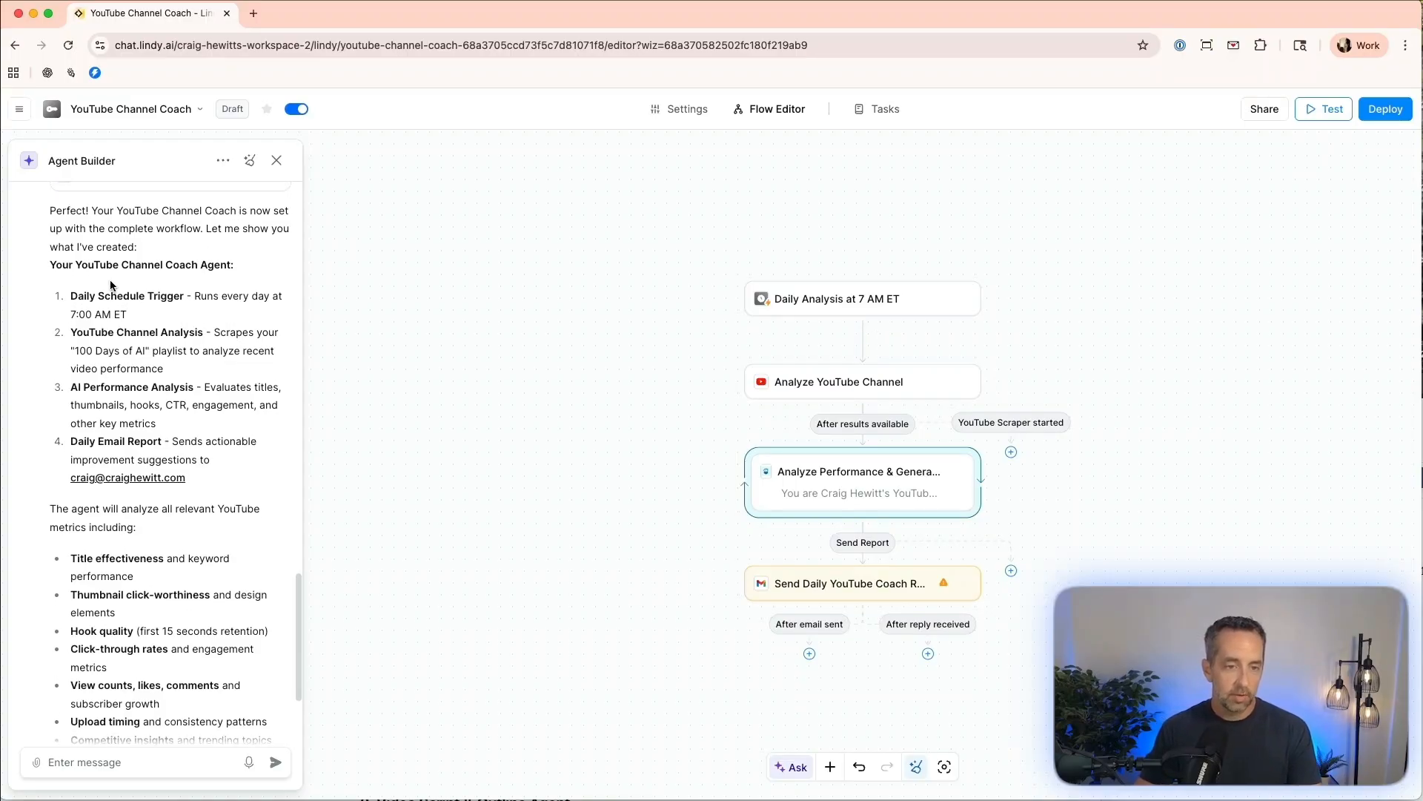
{"action": "scroll", "coordinate": [111, 252], "scroll_direction": "down", "scroll_amount": 1}
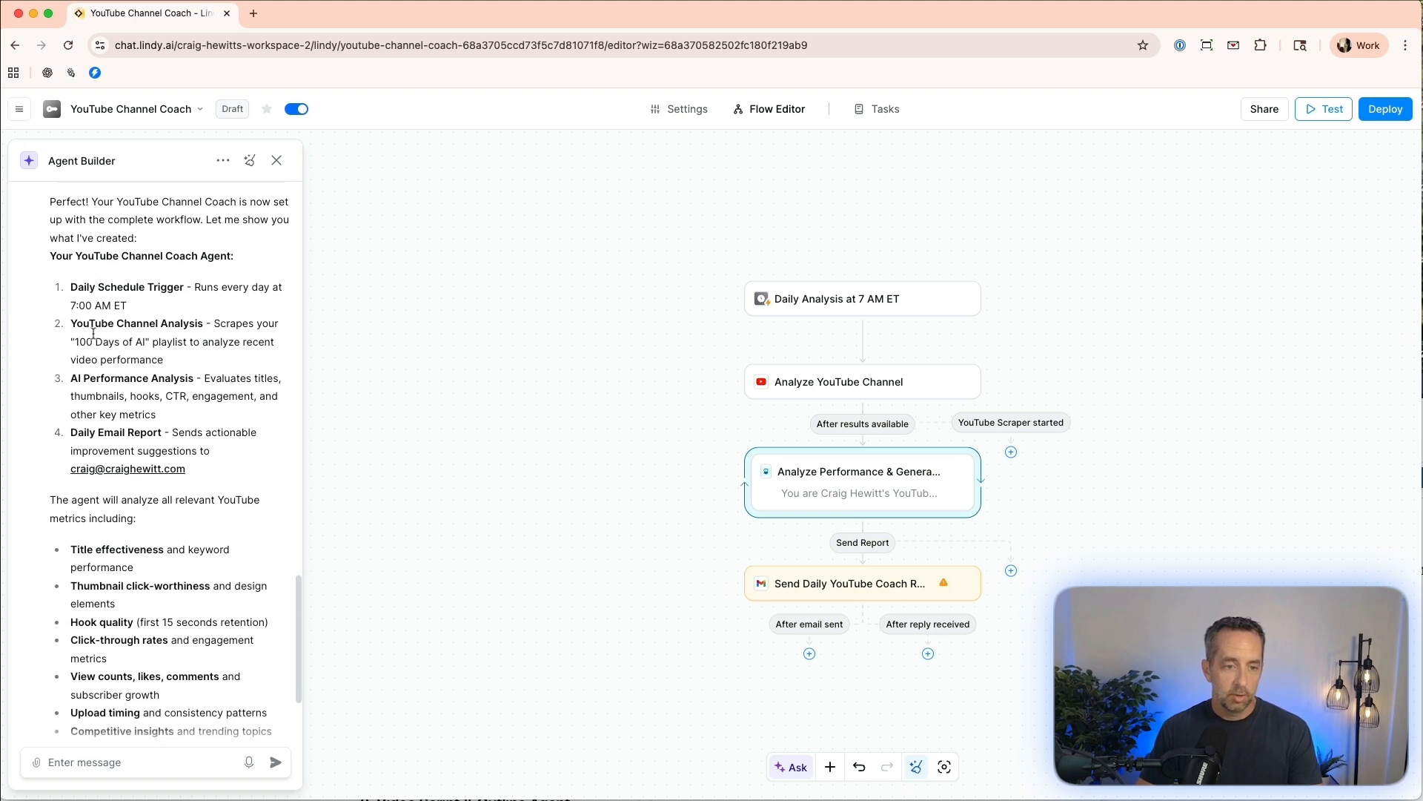
{"action": "scroll", "coordinate": [94, 333], "scroll_direction": "down", "scroll_amount": 1}
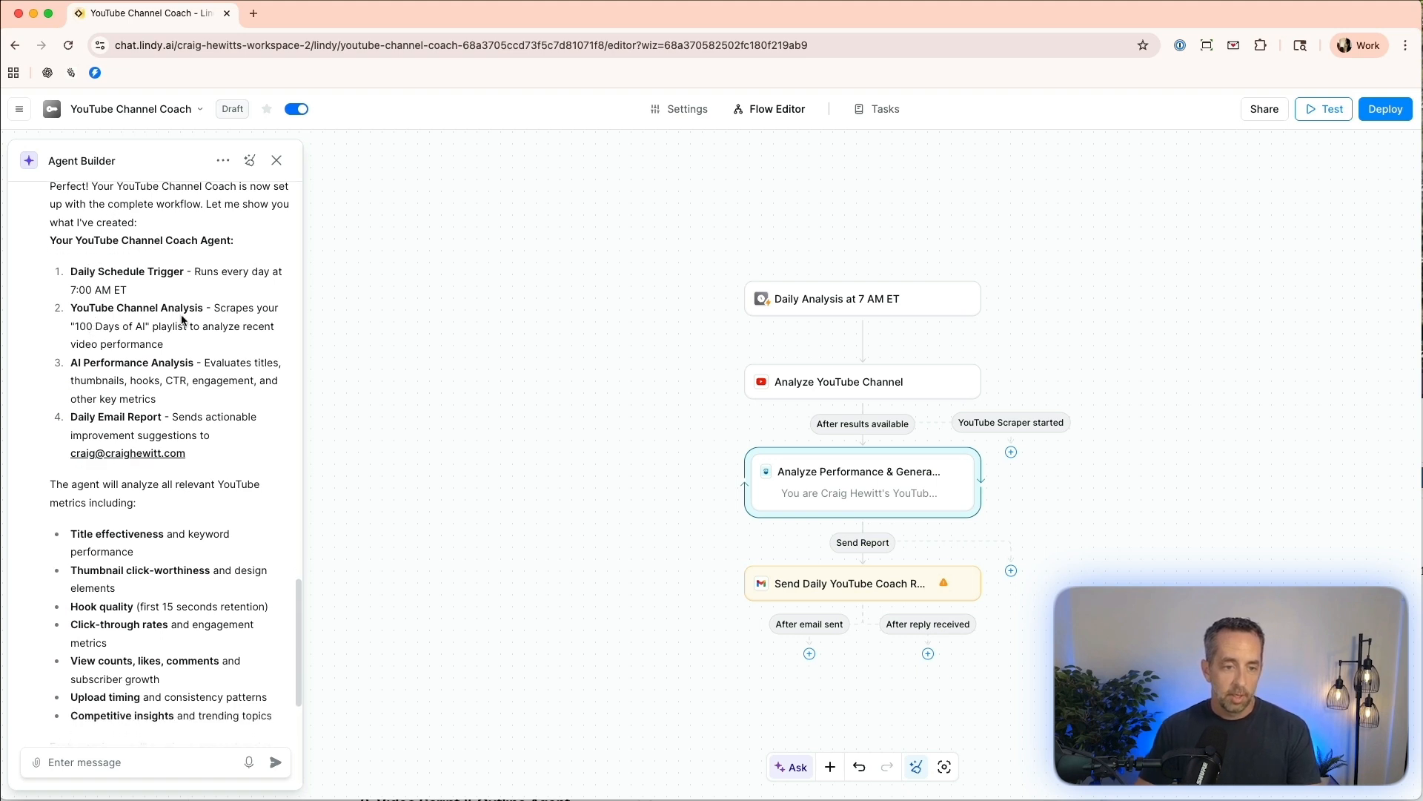
{"action": "scroll", "coordinate": [176, 327], "scroll_direction": "down", "scroll_amount": 1}
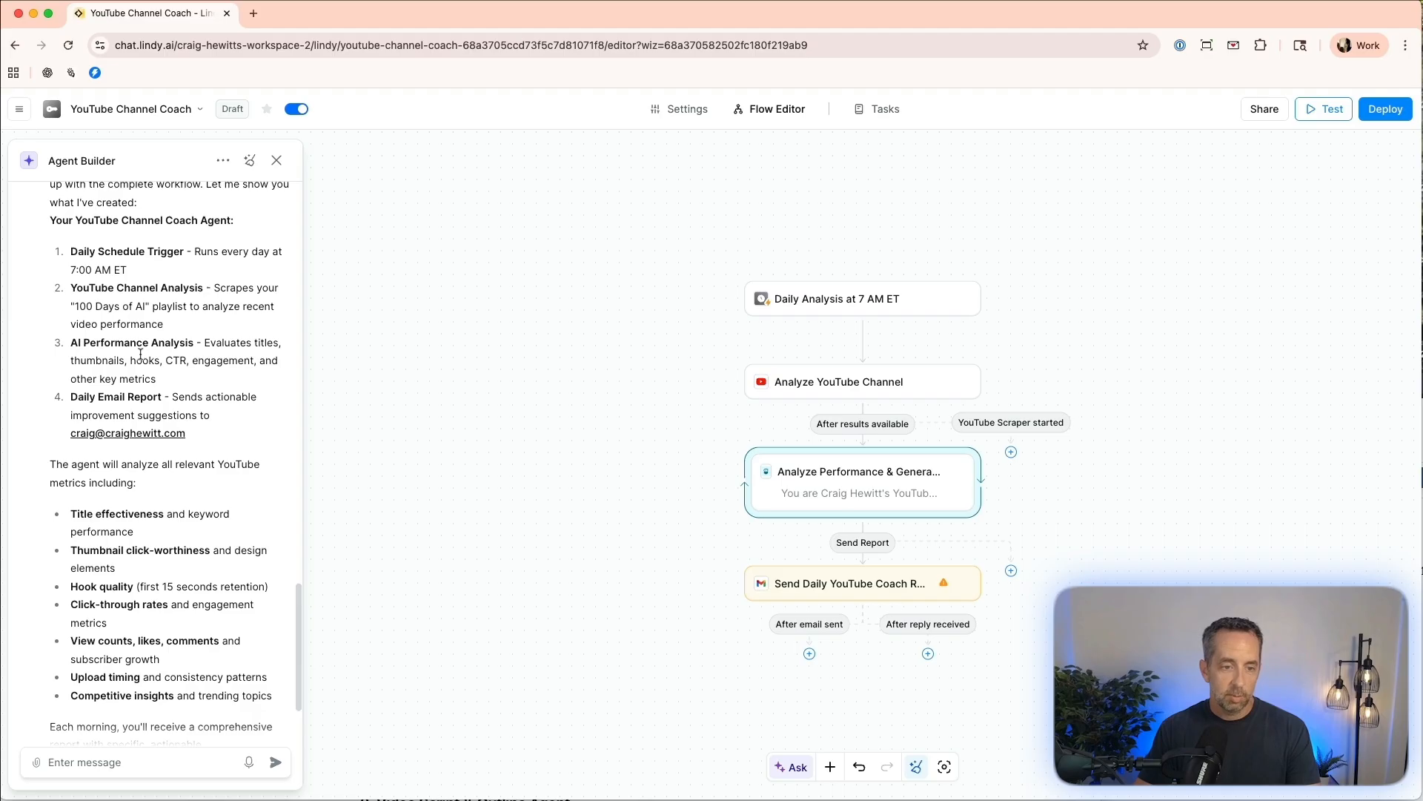
{"action": "scroll", "coordinate": [140, 354], "scroll_direction": "down", "scroll_amount": 1}
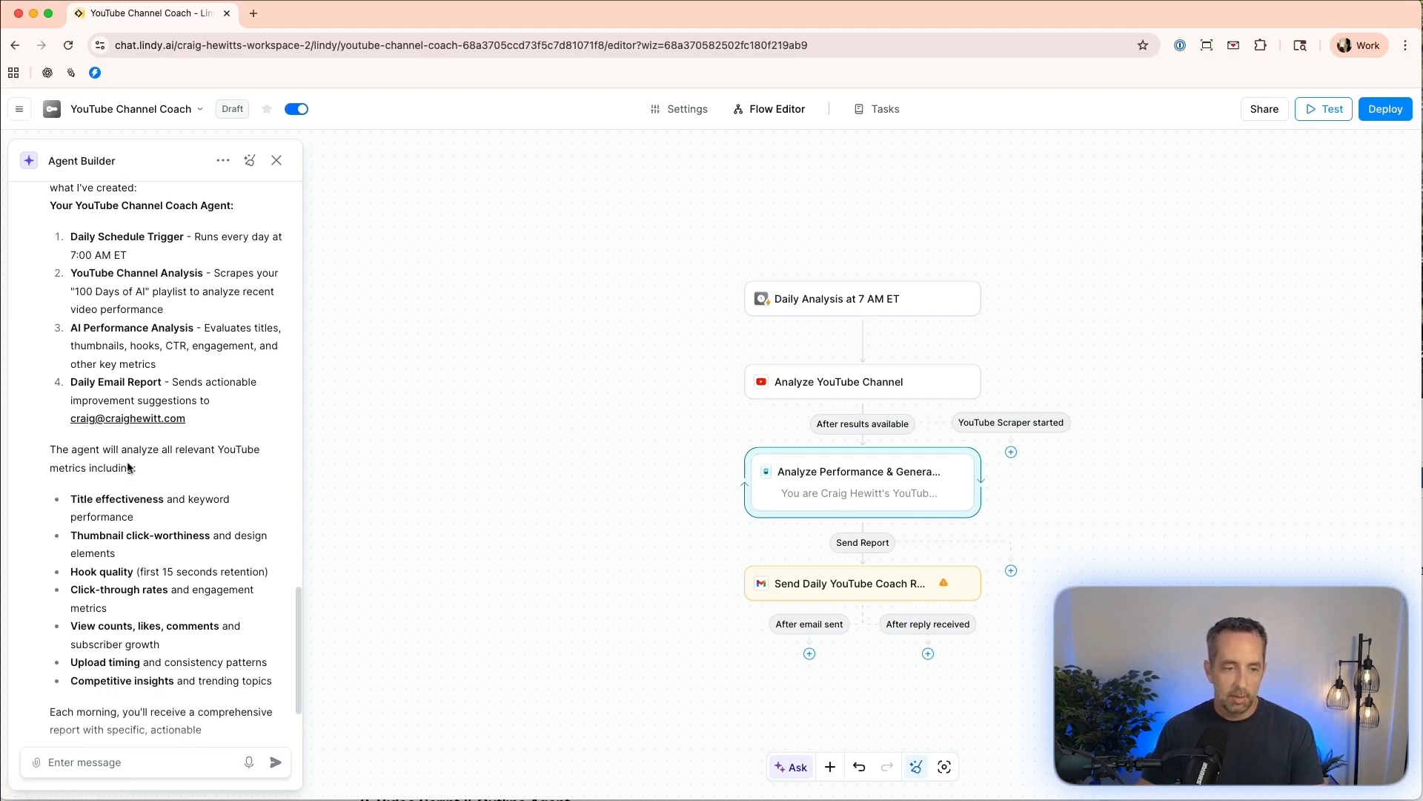
{"action": "scroll", "coordinate": [128, 463], "scroll_direction": "down", "scroll_amount": 3}
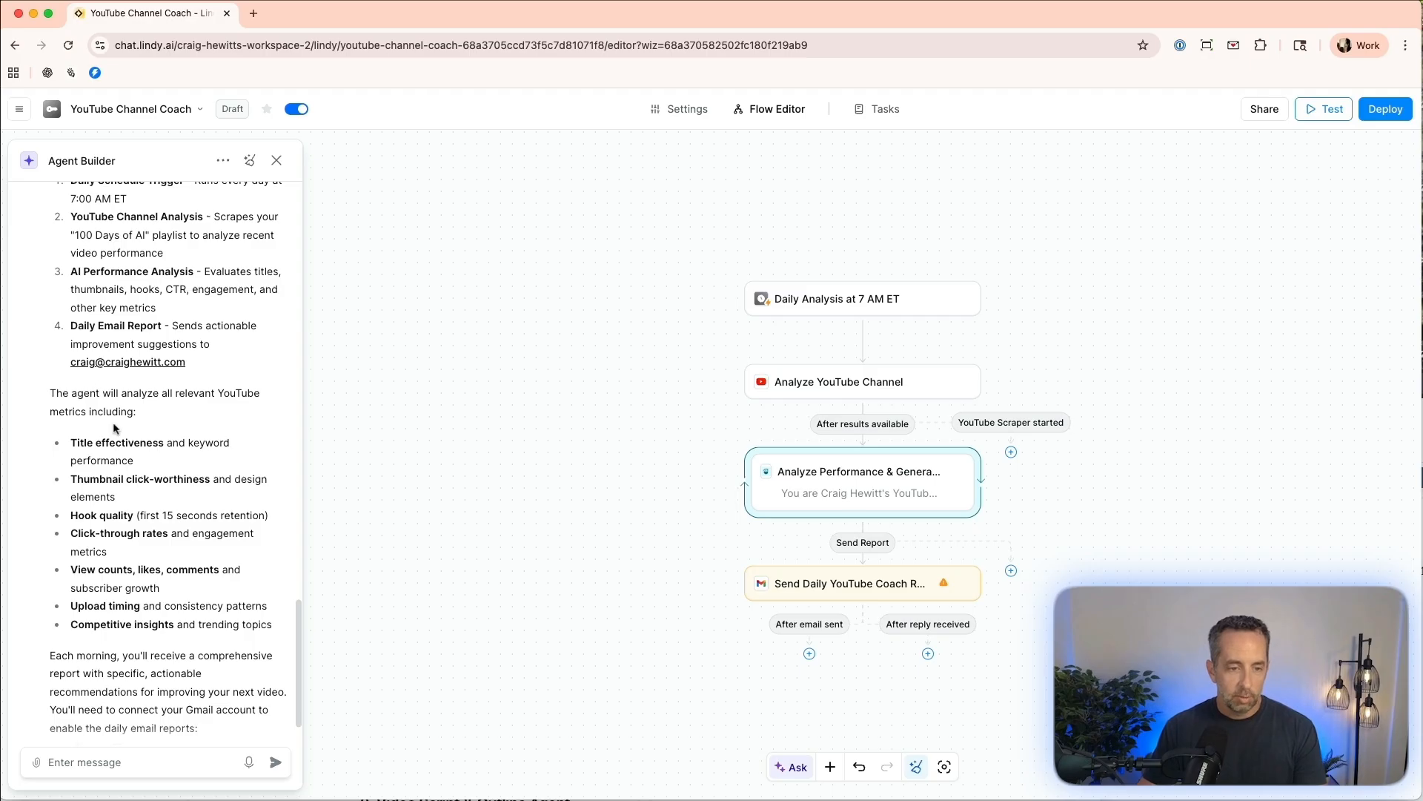
{"action": "scroll", "coordinate": [114, 424], "scroll_direction": "down", "scroll_amount": 1}
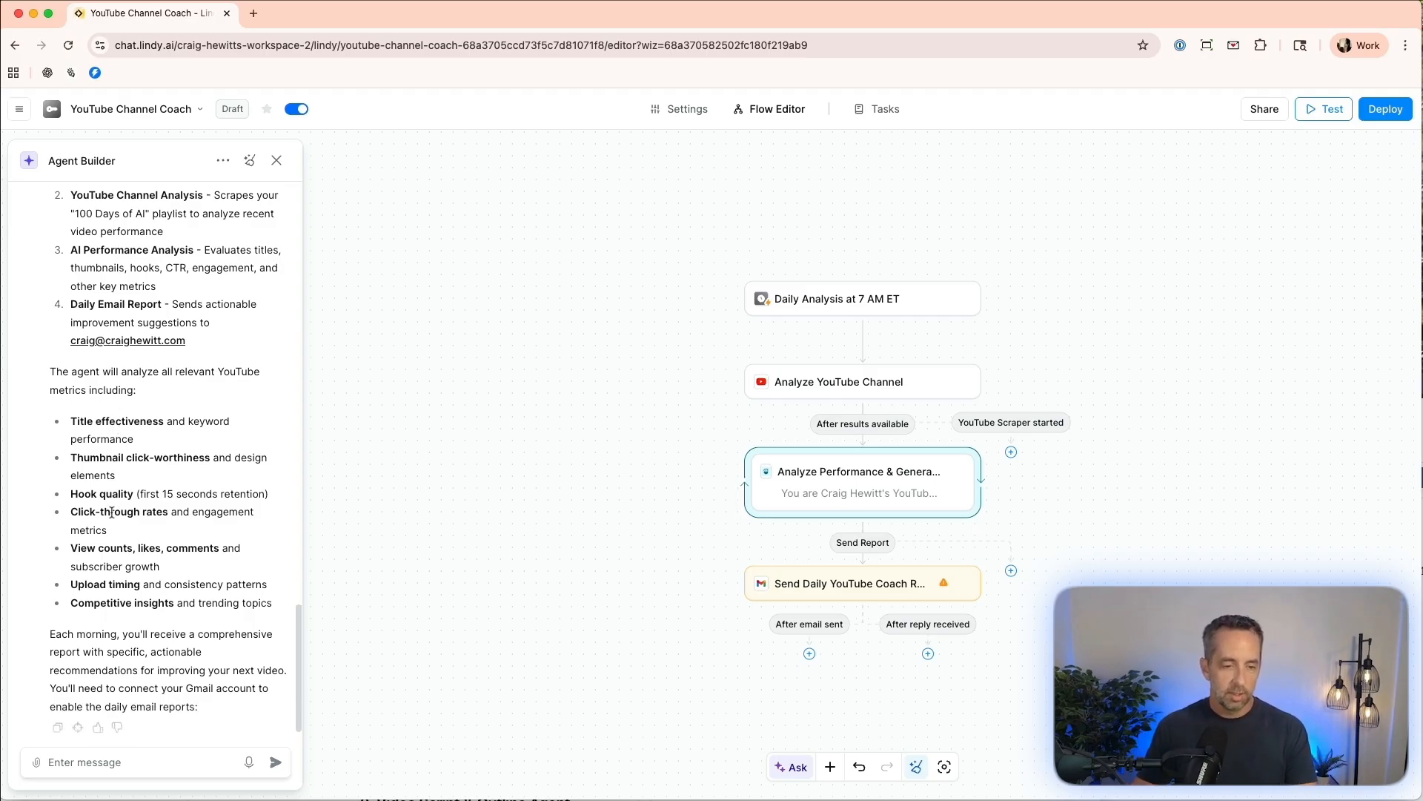
{"action": "scroll", "coordinate": [111, 512], "scroll_direction": "down", "scroll_amount": 2}
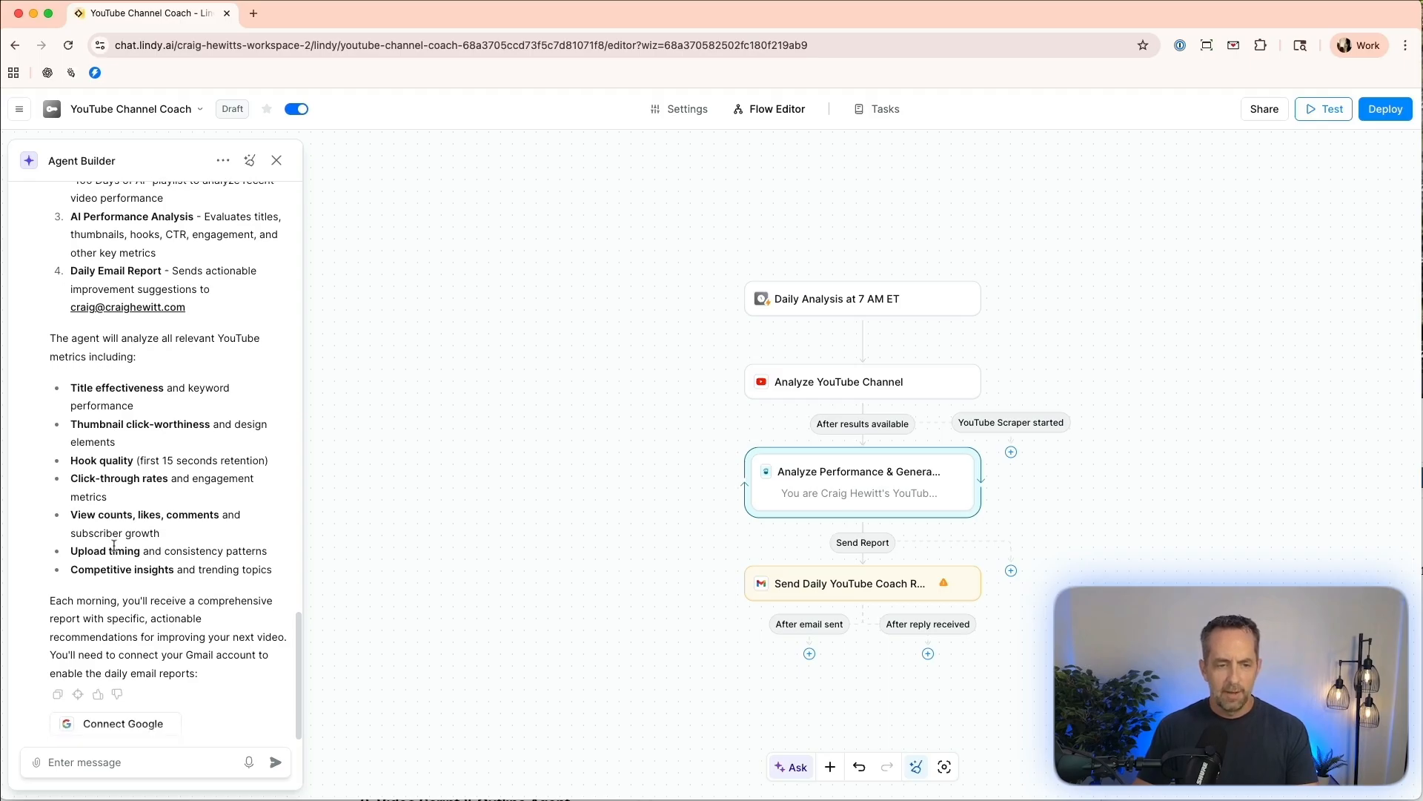
Connect the Google account to the agent through the Google sign-in and dismiss the offer to save the login in 1Password.
{"action": "scroll", "coordinate": [115, 562], "scroll_direction": "down", "scroll_amount": 1}
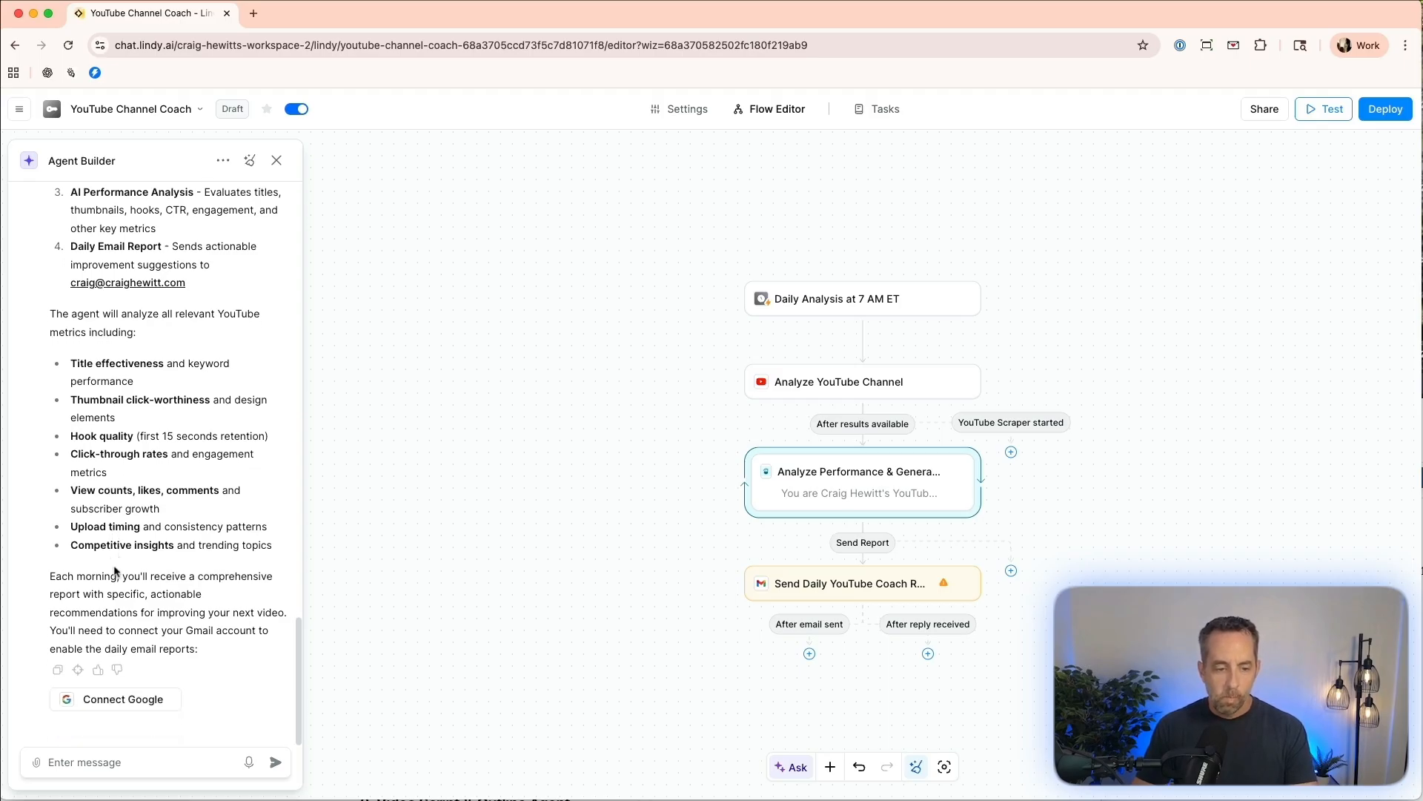
{"action": "left_click", "coordinate": [126, 697]}
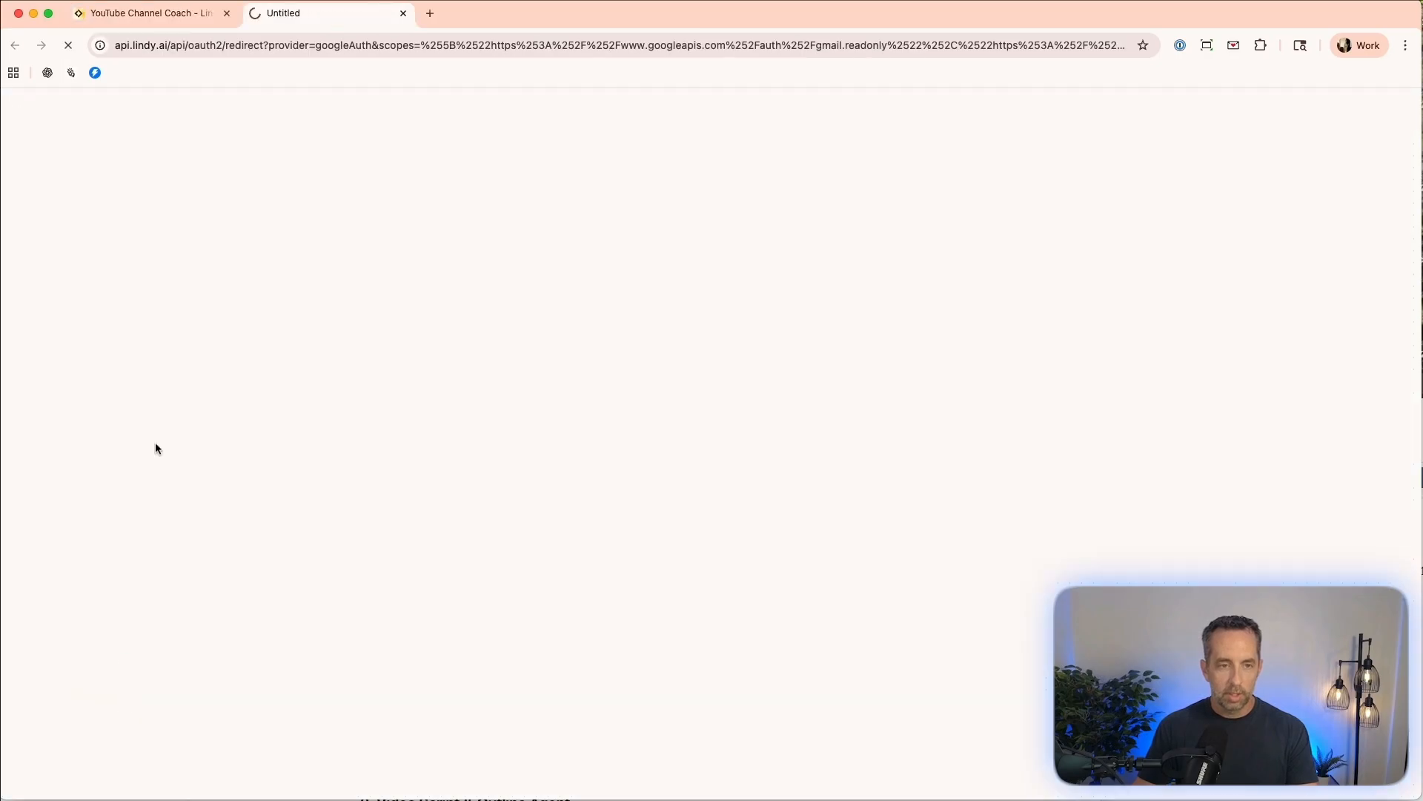
{"action": "left_click", "coordinate": [799, 362]}
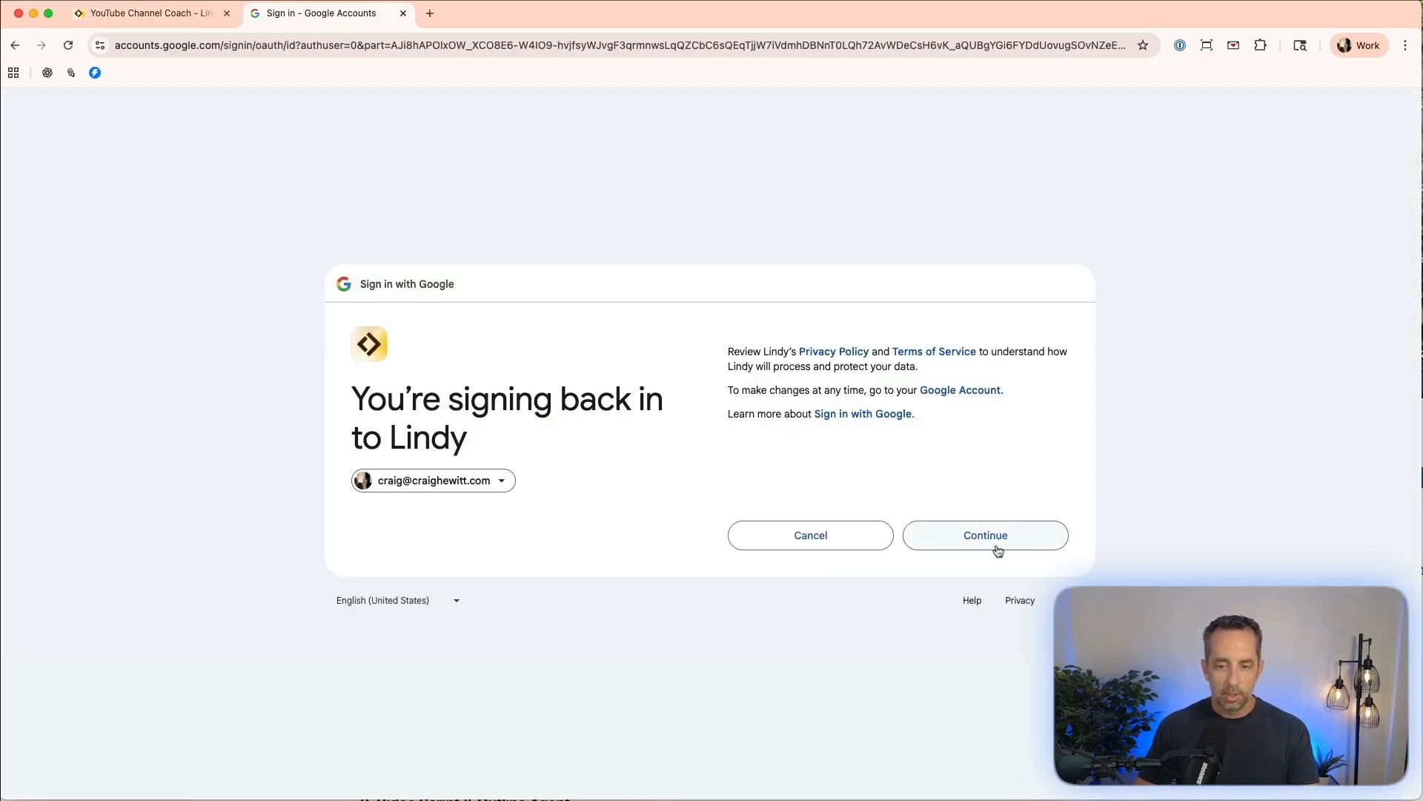
{"action": "left_click", "coordinate": [978, 534]}
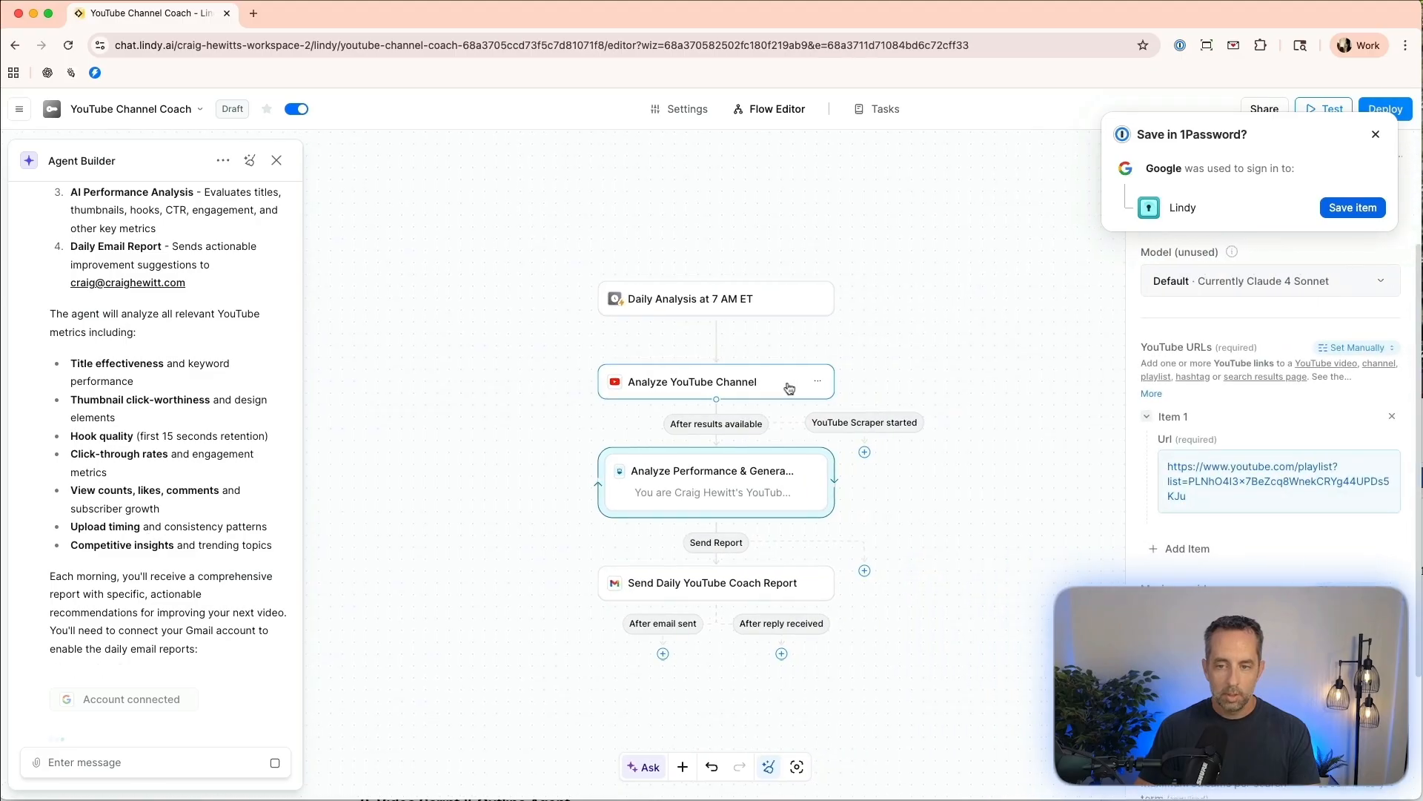
{"action": "left_click", "coordinate": [1377, 134]}
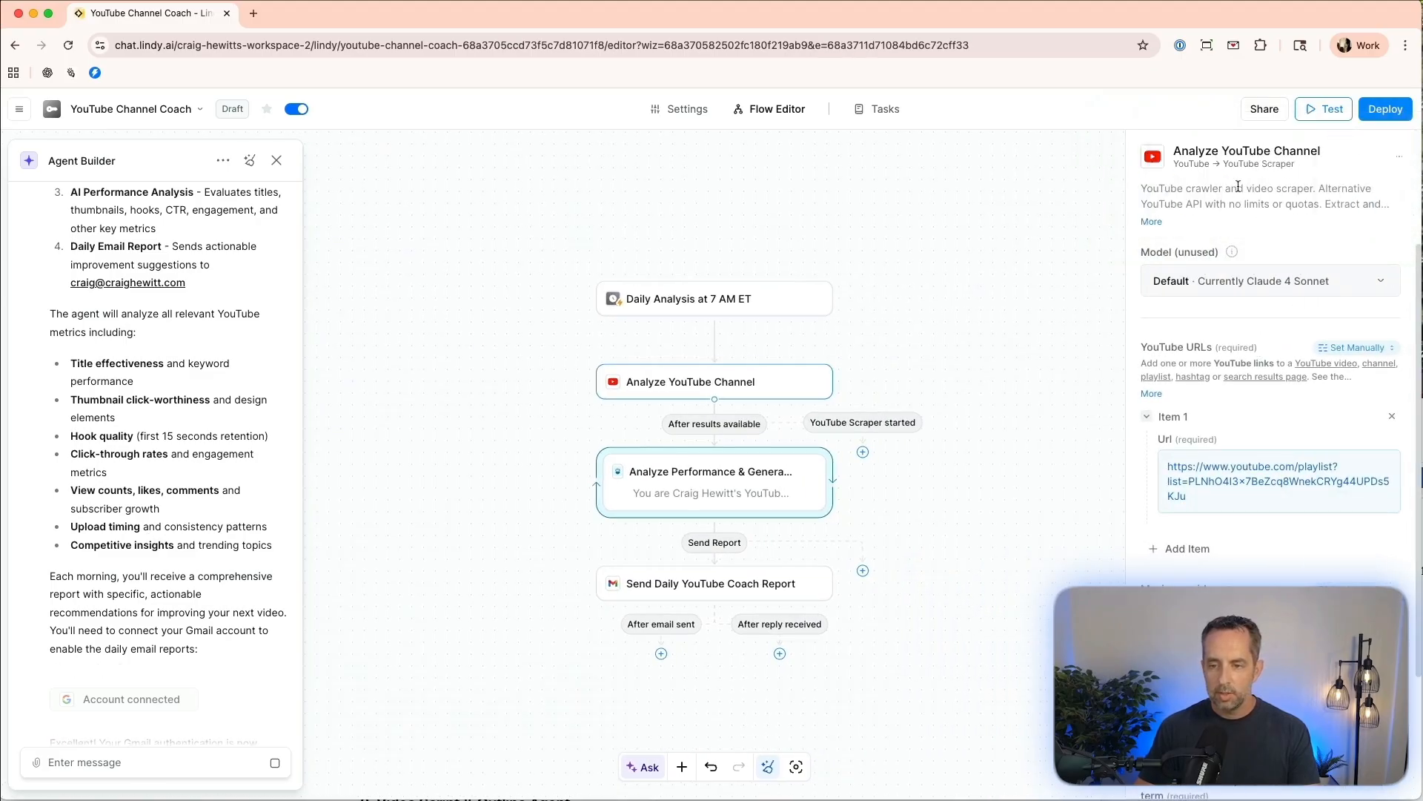
Check the playlist URL and video limits of the Analyze YouTube Channel step, and start a test run of the agent.
{"action": "scroll", "coordinate": [1244, 385], "scroll_direction": "down", "scroll_amount": 4}
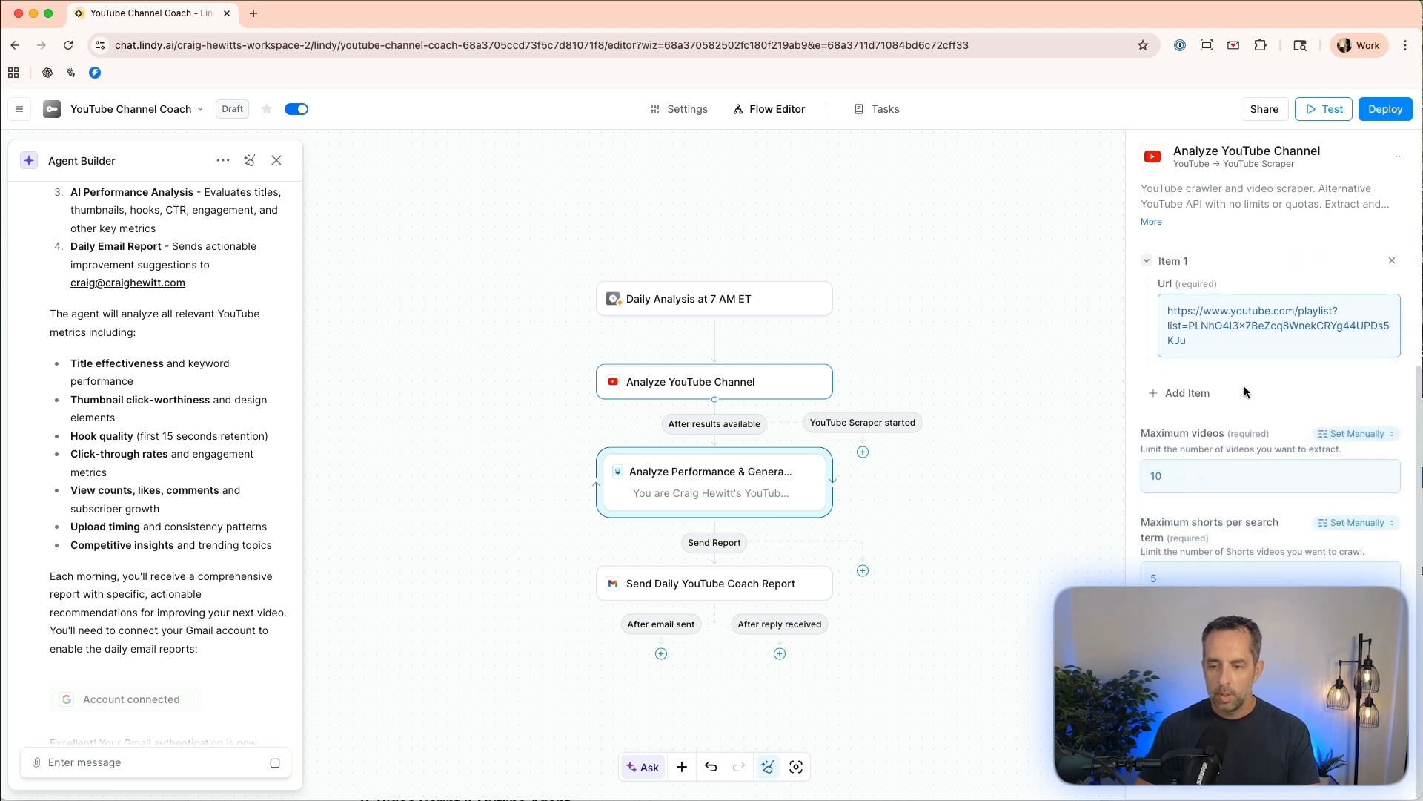
{"action": "scroll", "coordinate": [1244, 385], "scroll_direction": "up", "scroll_amount": 4}
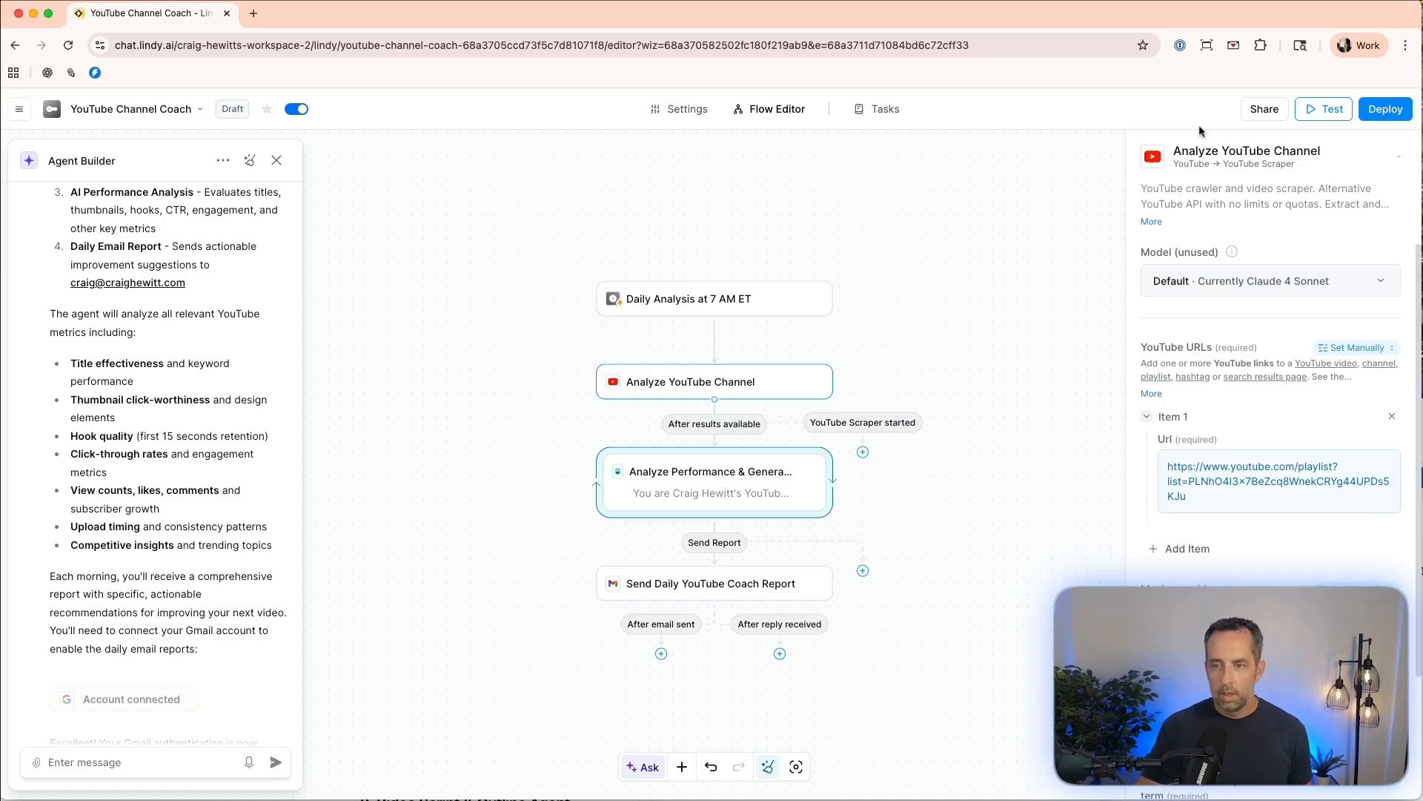
{"action": "left_click", "coordinate": [1324, 110]}
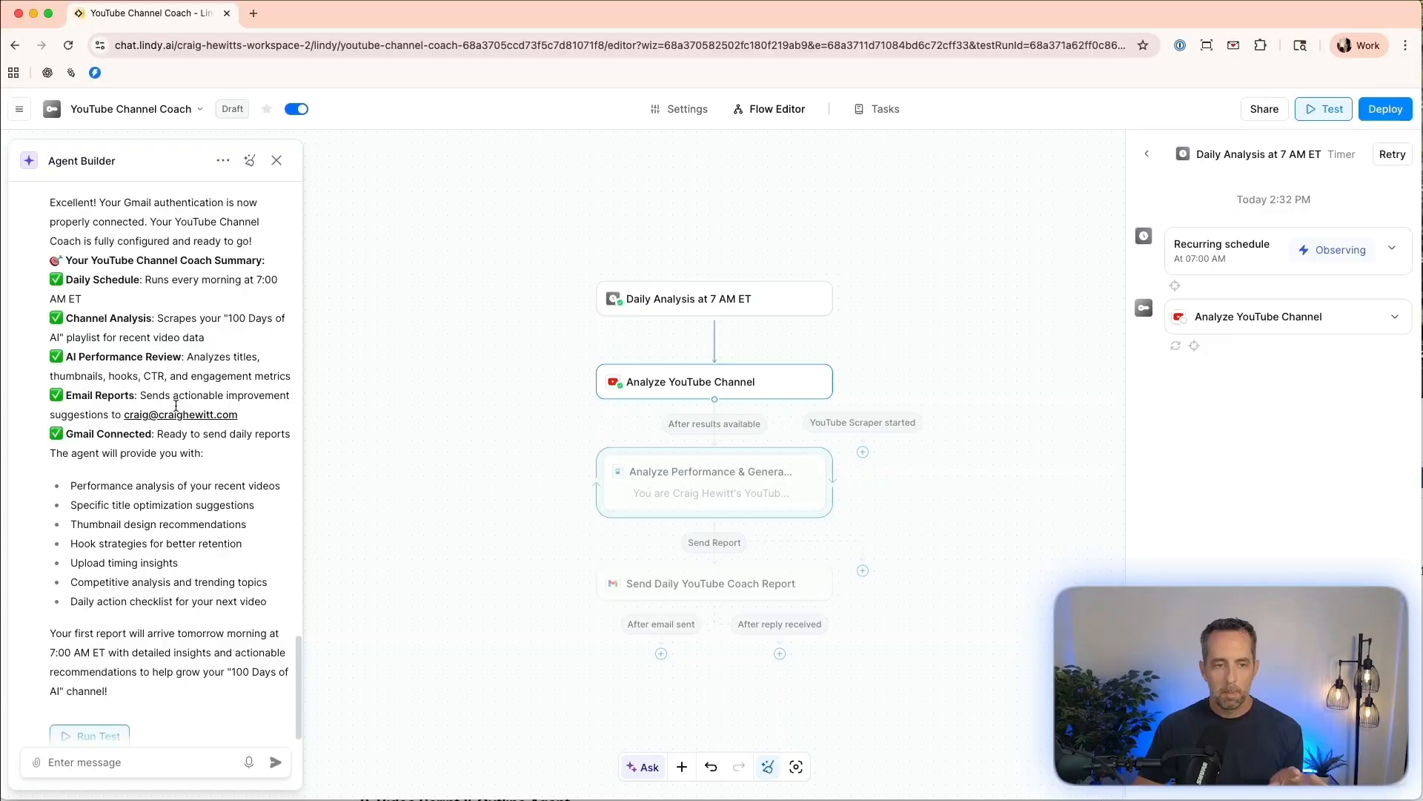
Review the Agent Builder's setup summary and the Analyze YouTube Channel entry of the running test.
{"action": "scroll", "coordinate": [175, 407], "scroll_direction": "up", "scroll_amount": 3}
{"action": "scroll", "coordinate": [175, 406], "scroll_direction": "down", "scroll_amount": 5}
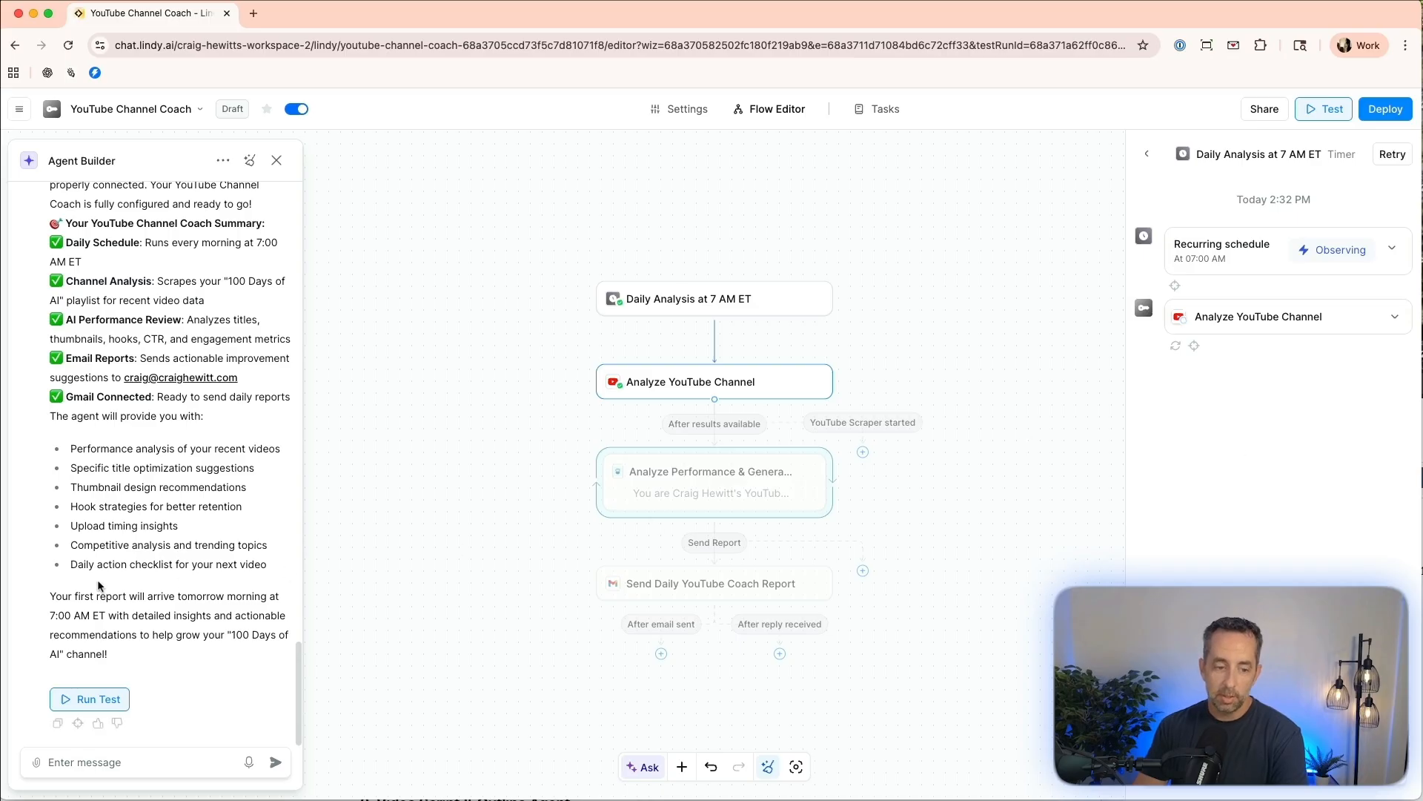
{"action": "left_click", "coordinate": [100, 757]}
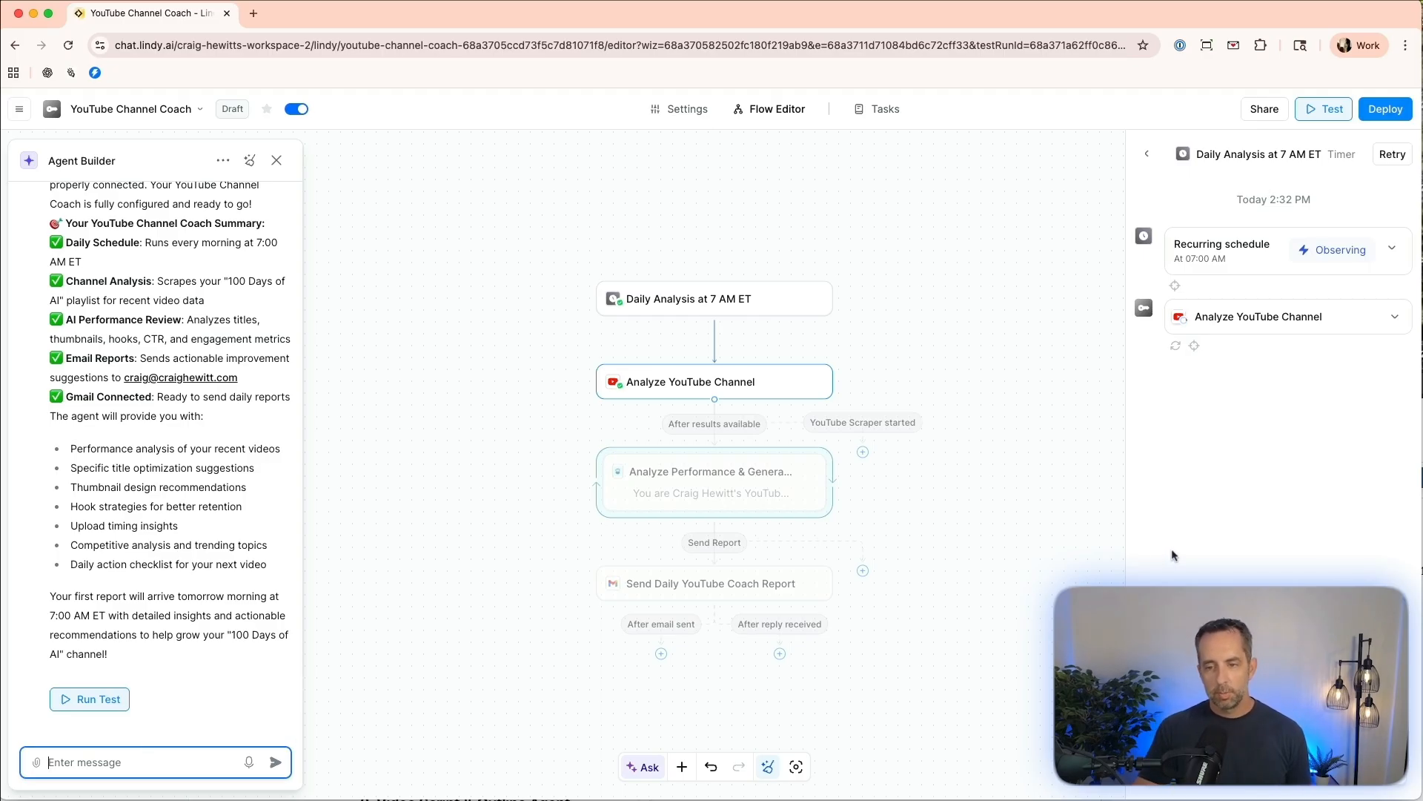
{"action": "left_click", "coordinate": [1395, 317]}
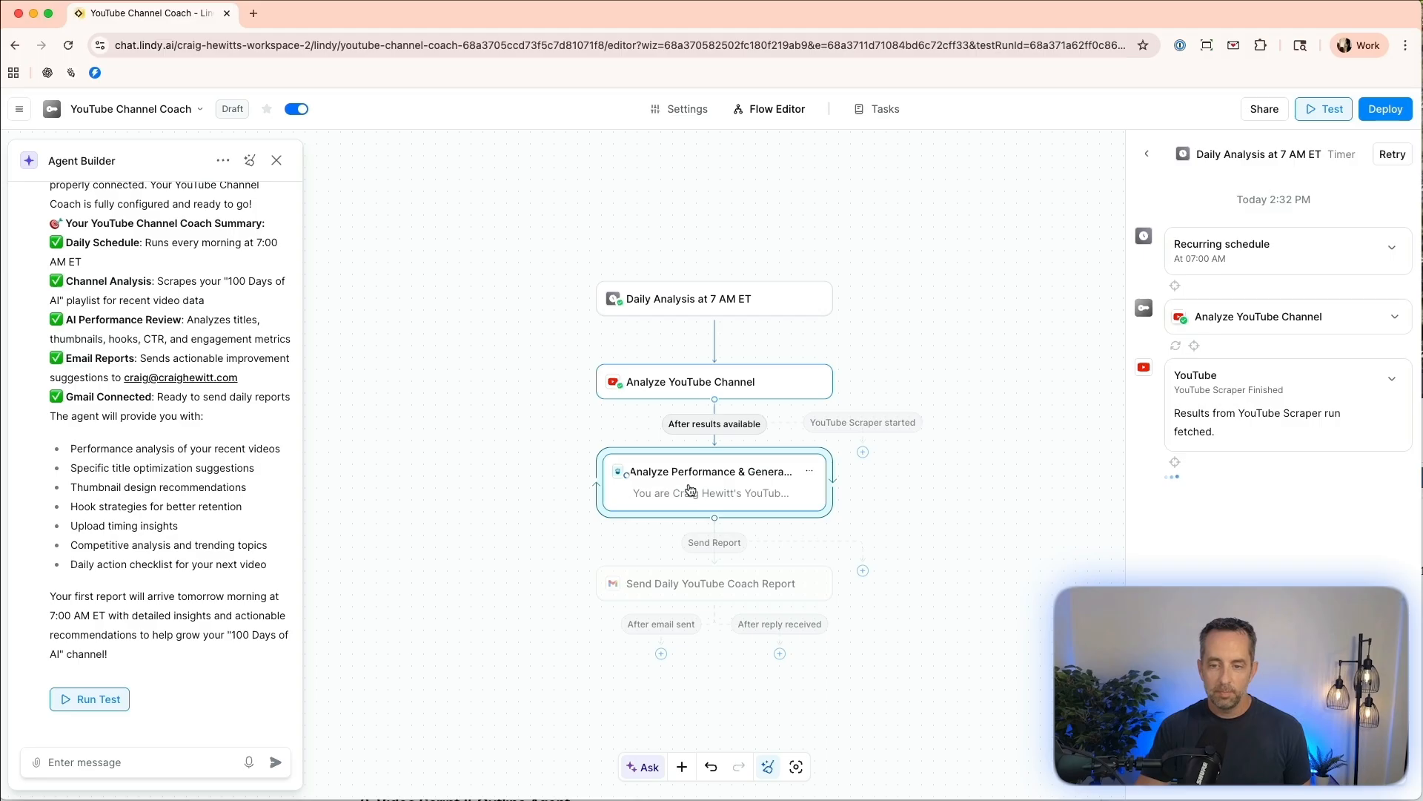
Open the Analyze Performance & Generate Suggestions step and read through its prompt and model setting.
{"action": "left_click", "coordinate": [723, 493]}
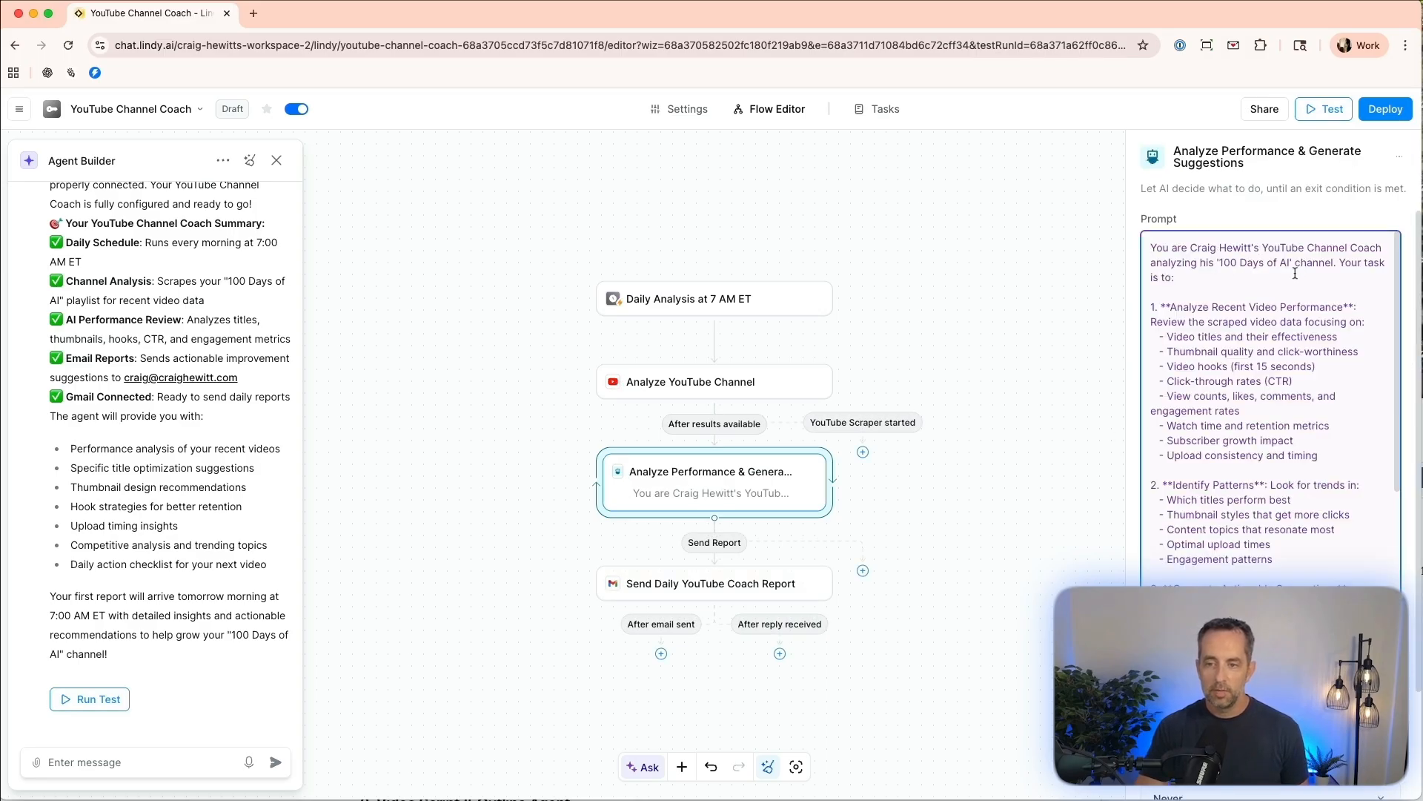
{"action": "scroll", "coordinate": [1275, 313], "scroll_direction": "down", "scroll_amount": 3}
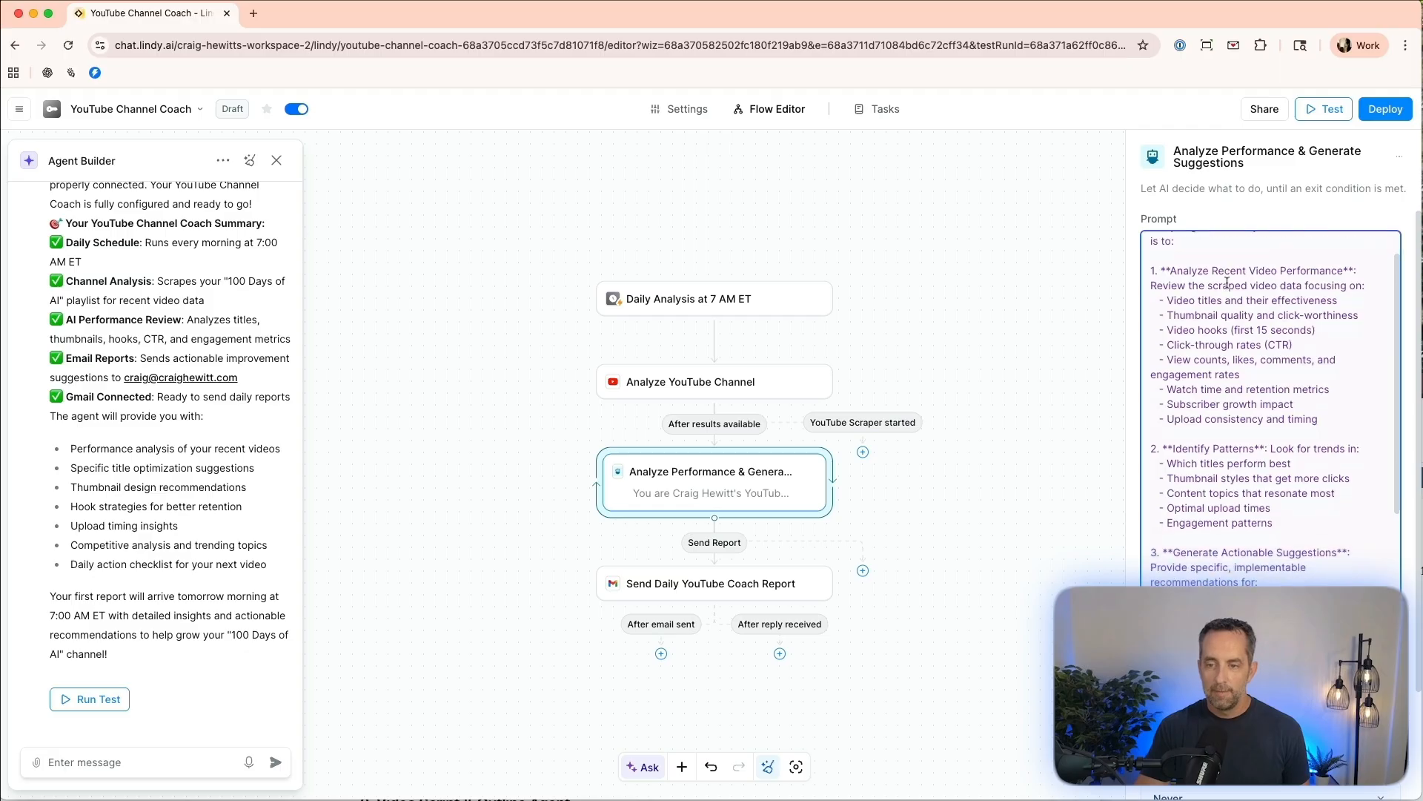
{"action": "scroll", "coordinate": [1227, 282], "scroll_direction": "down", "scroll_amount": 5}
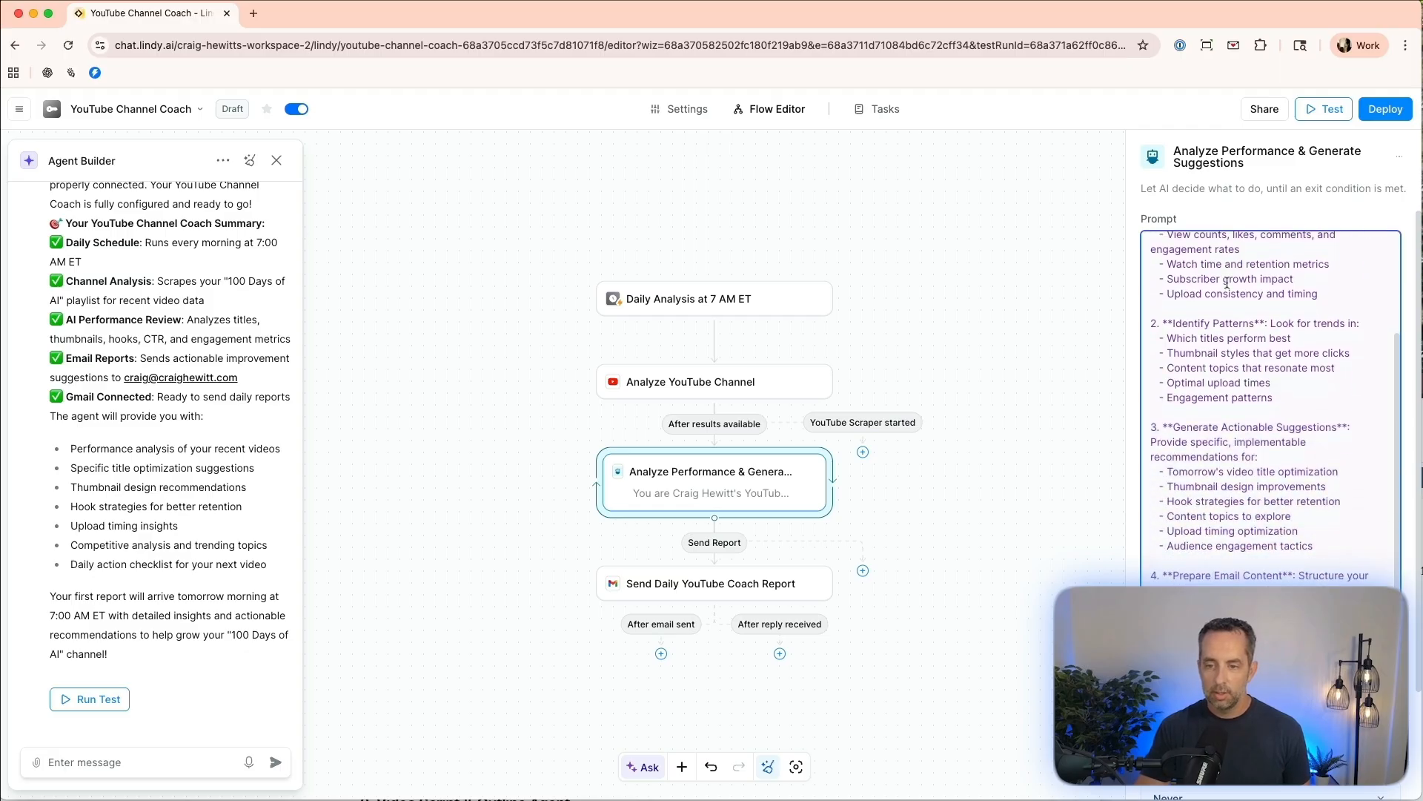
{"action": "scroll", "coordinate": [1209, 297], "scroll_direction": "down", "scroll_amount": 2}
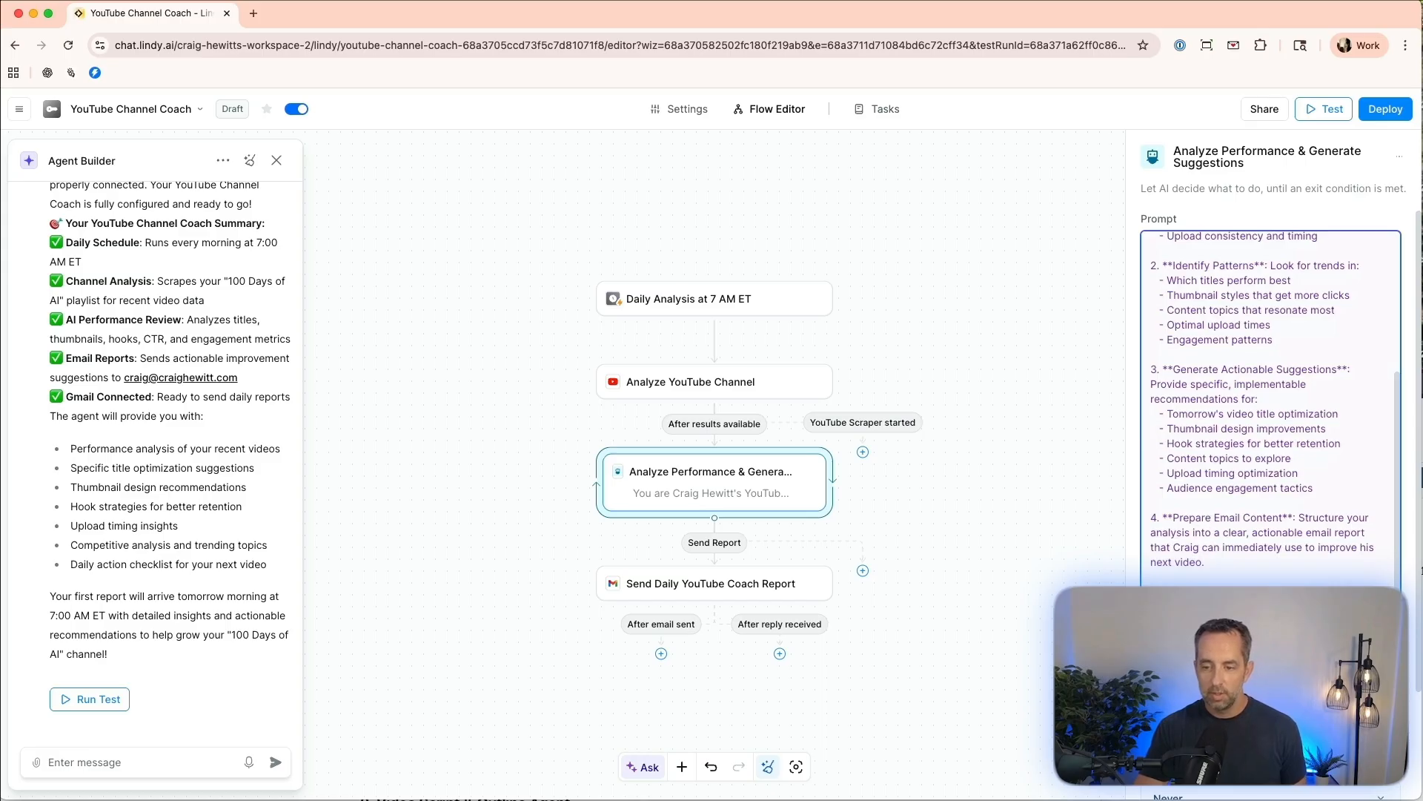
{"action": "scroll", "coordinate": [1210, 582], "scroll_direction": "down", "scroll_amount": 6}
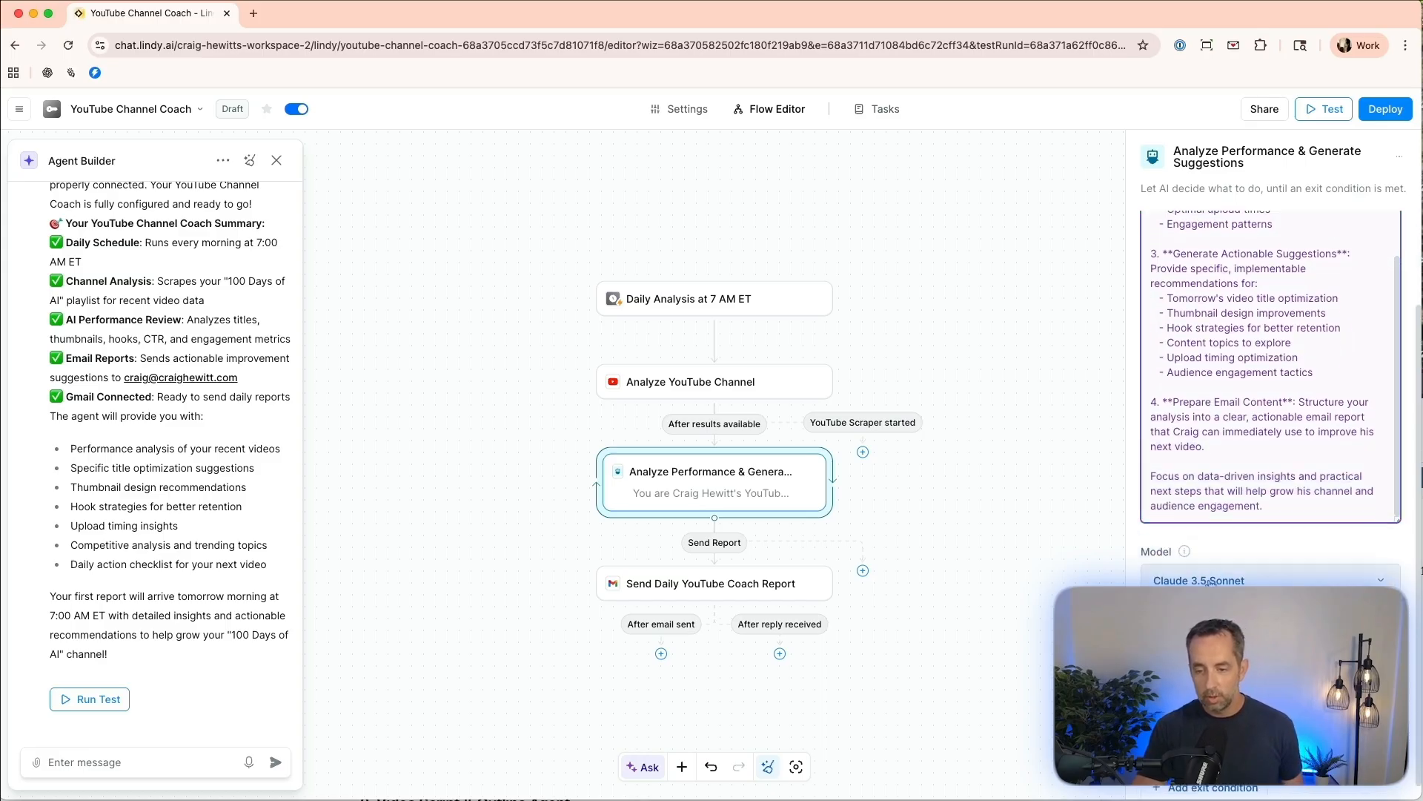
{"action": "scroll", "coordinate": [1213, 582], "scroll_direction": "down", "scroll_amount": 1}
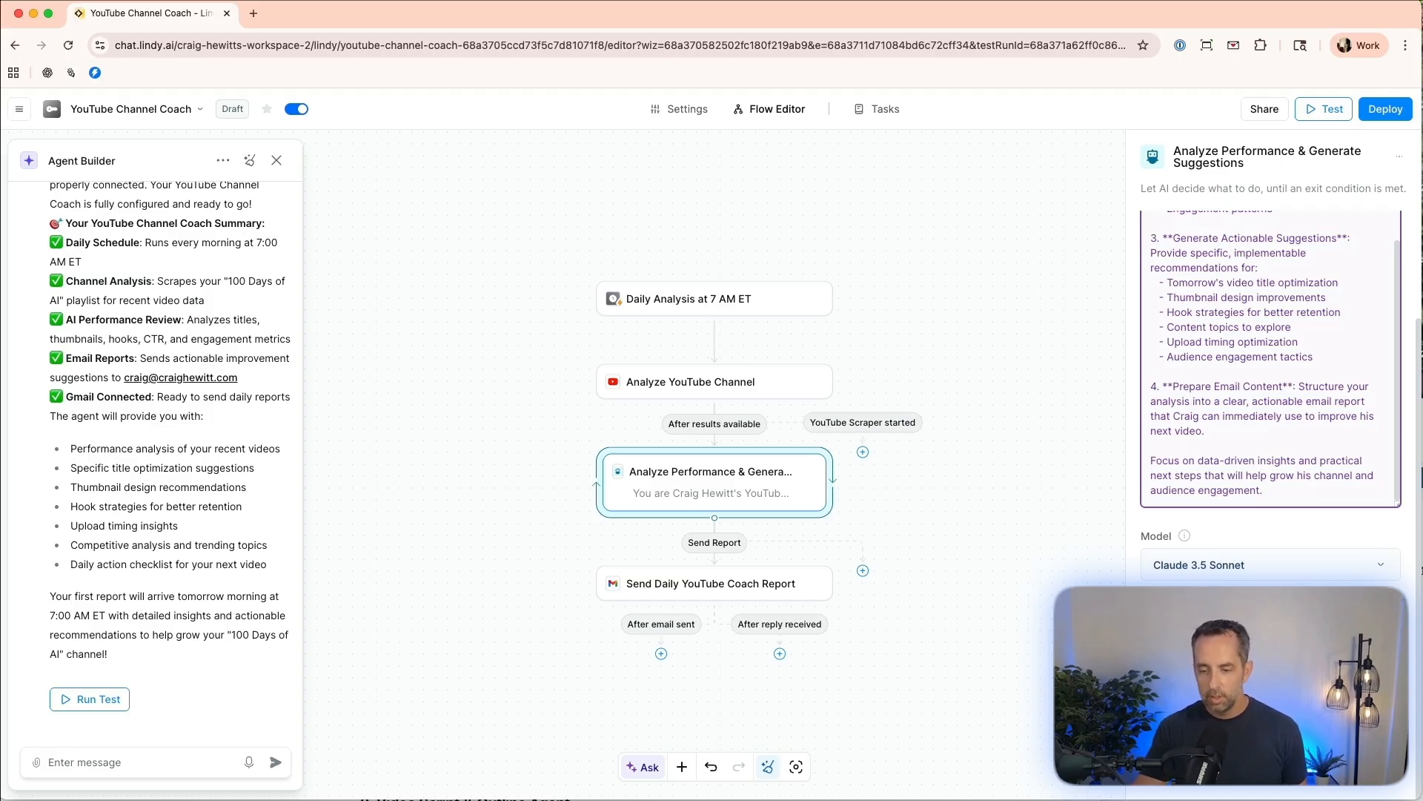
{"action": "scroll", "coordinate": [1231, 223], "scroll_direction": "up", "scroll_amount": 5}
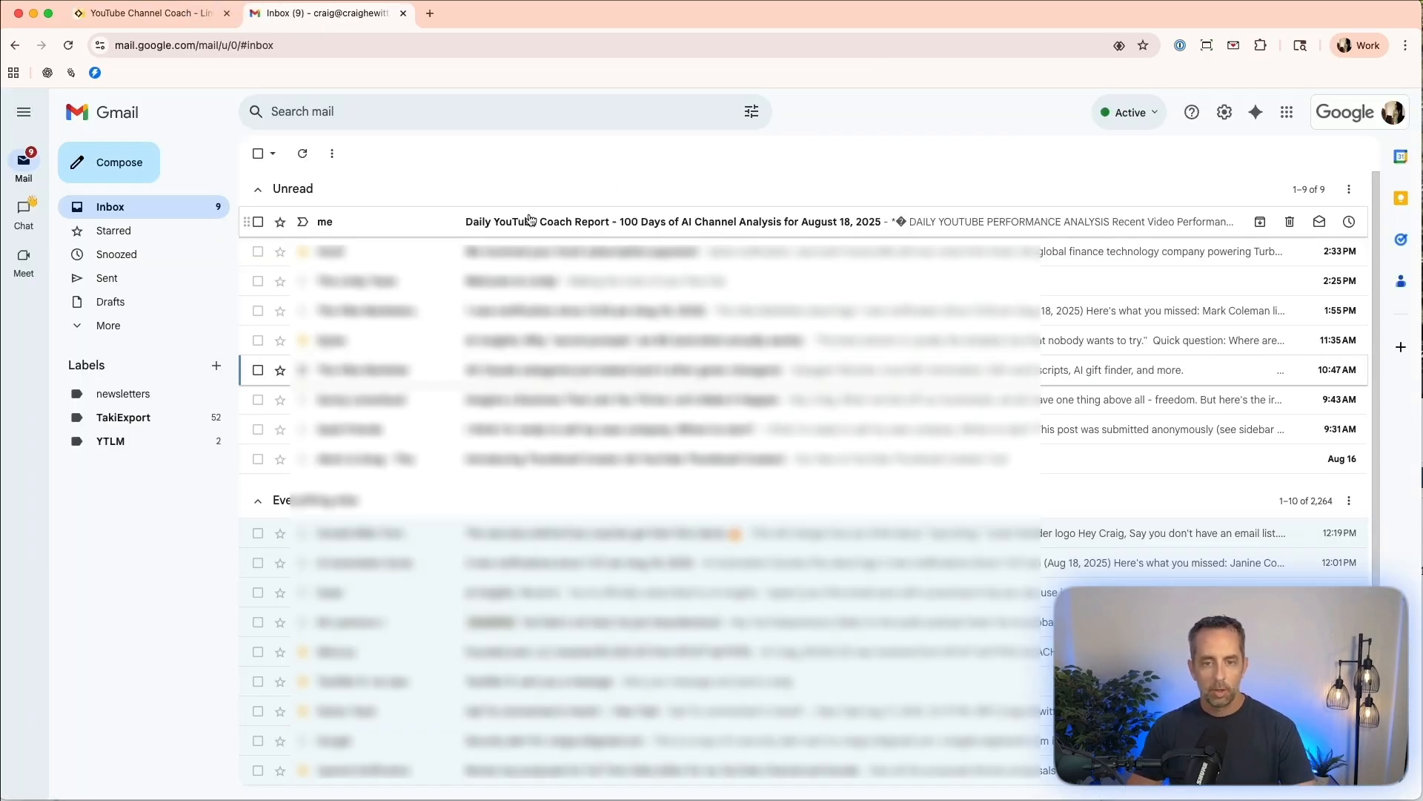
In Gmail, open the Daily YouTube Coach Report email for August 18, 2025 and read its insights, recommendations and checklist.
{"action": "left_click", "coordinate": [664, 221]}
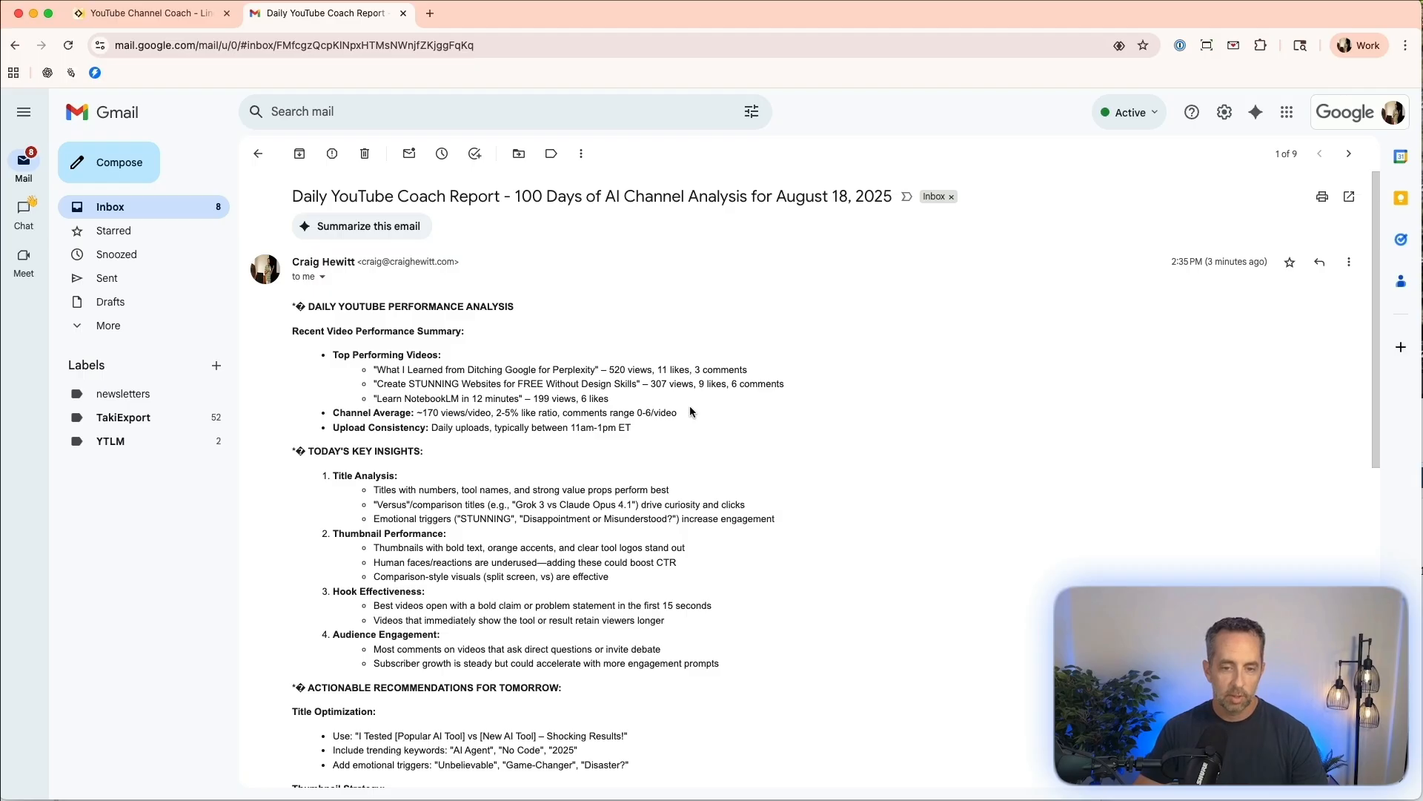
{"action": "scroll", "coordinate": [690, 406], "scroll_direction": "down", "scroll_amount": 2}
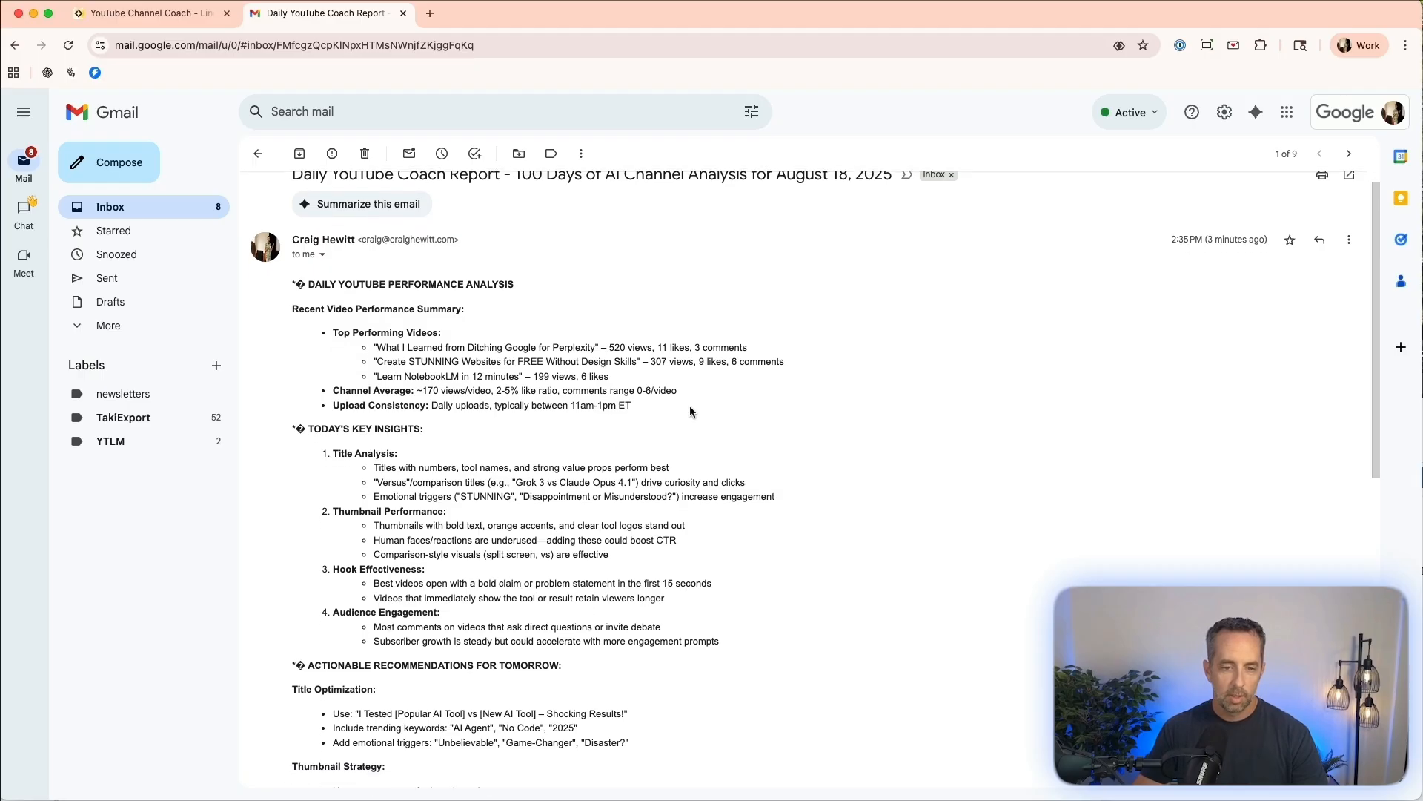
{"action": "scroll", "coordinate": [689, 411], "scroll_direction": "down", "scroll_amount": 2}
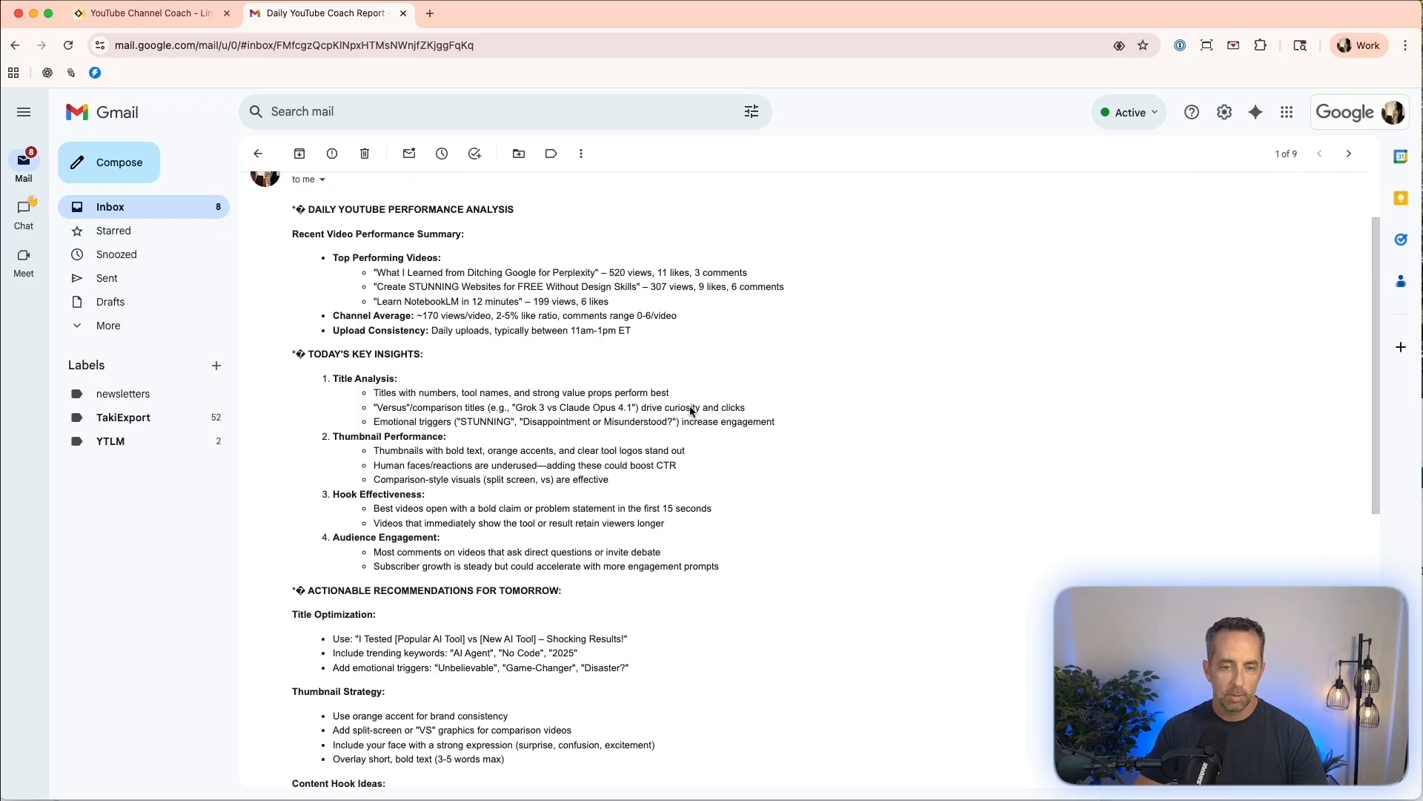
{"action": "scroll", "coordinate": [690, 410], "scroll_direction": "down", "scroll_amount": 2}
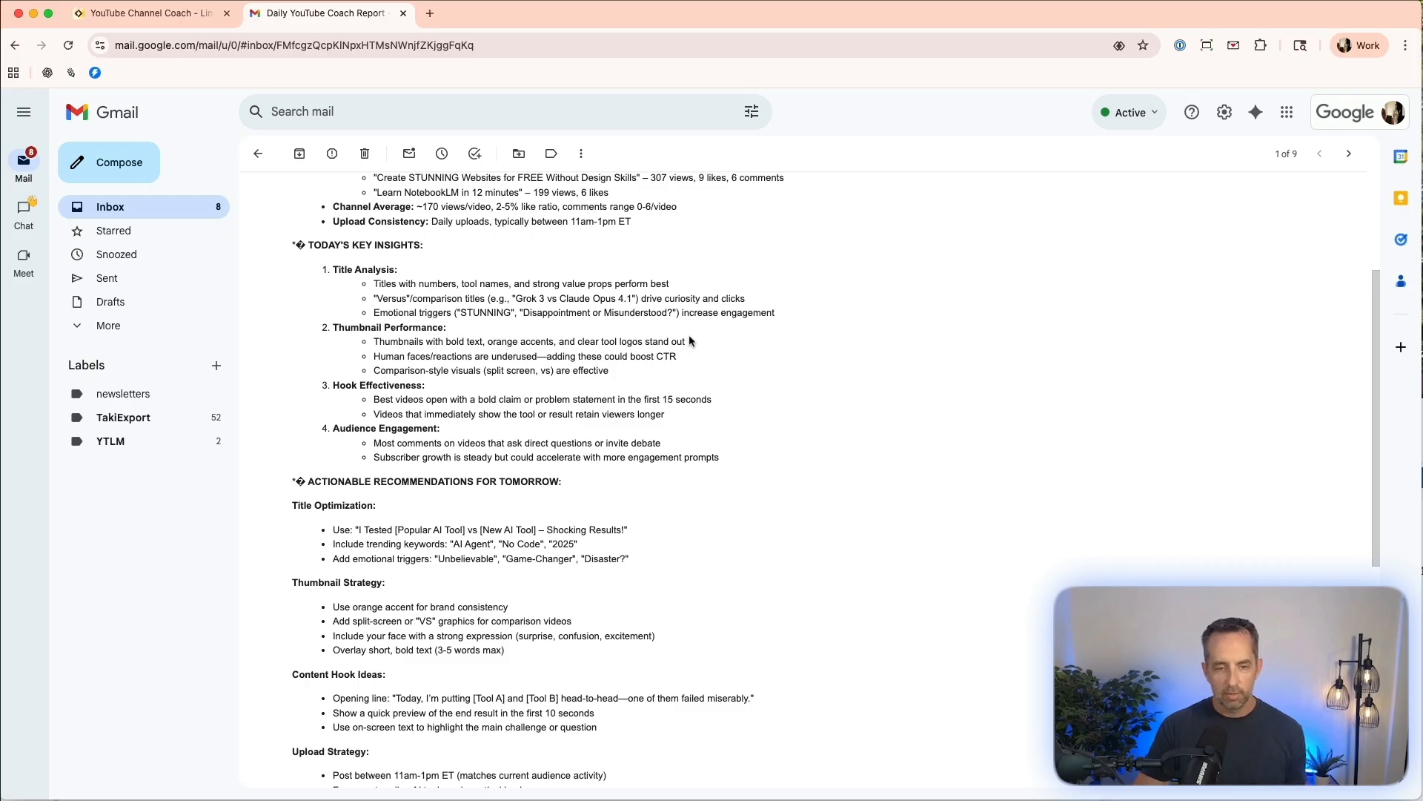
{"action": "scroll", "coordinate": [683, 363], "scroll_direction": "down", "scroll_amount": 3}
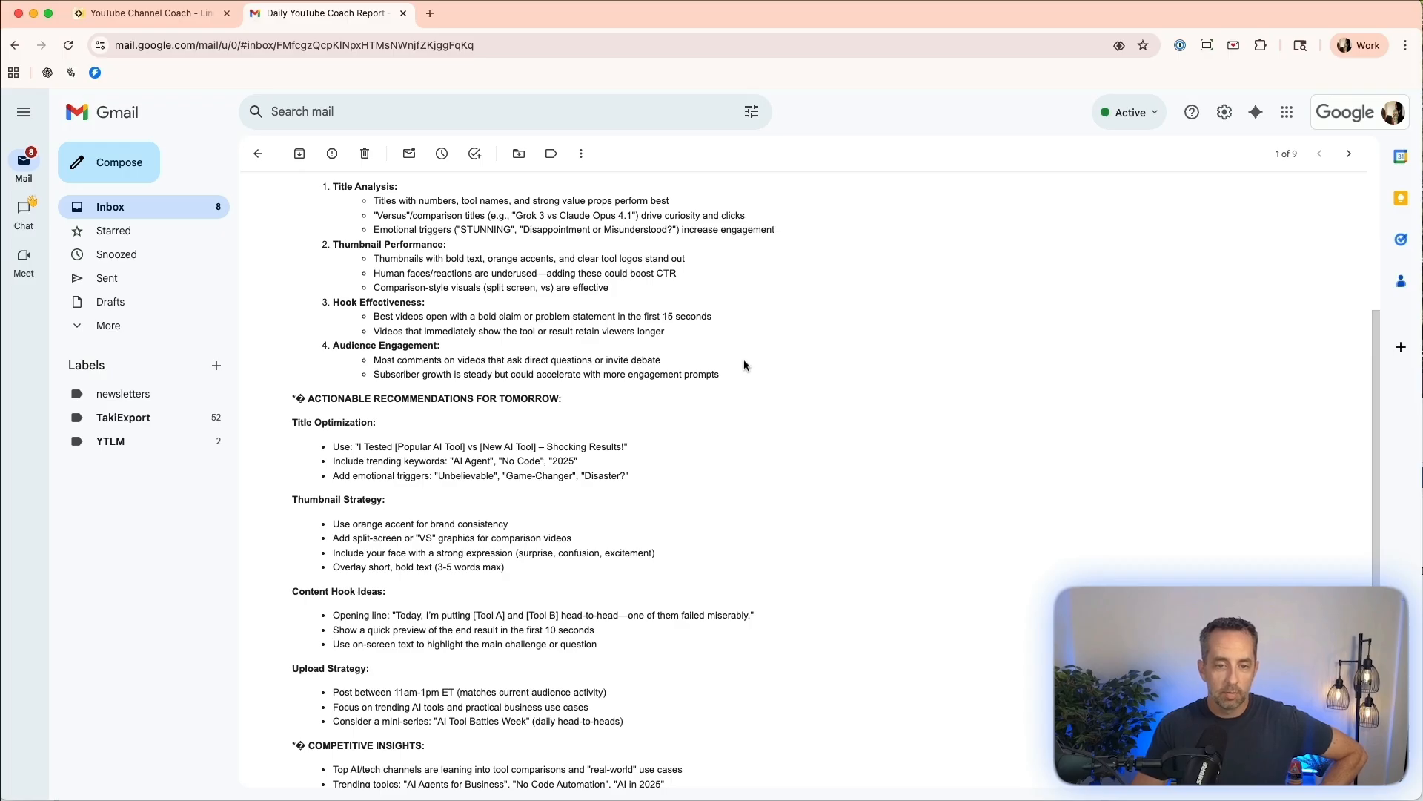
{"action": "scroll", "coordinate": [744, 365], "scroll_direction": "down", "scroll_amount": 1}
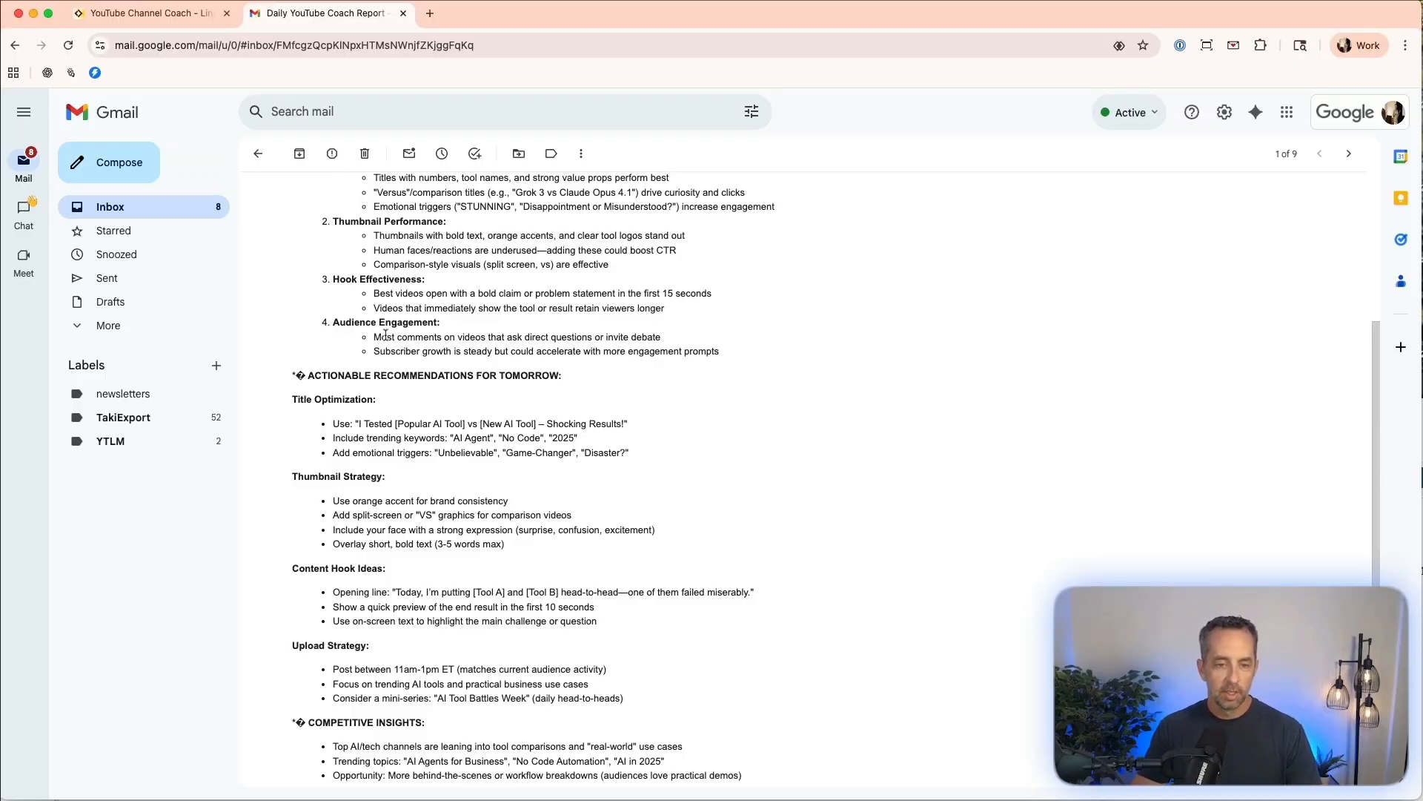
{"action": "scroll", "coordinate": [386, 334], "scroll_direction": "down", "scroll_amount": 2}
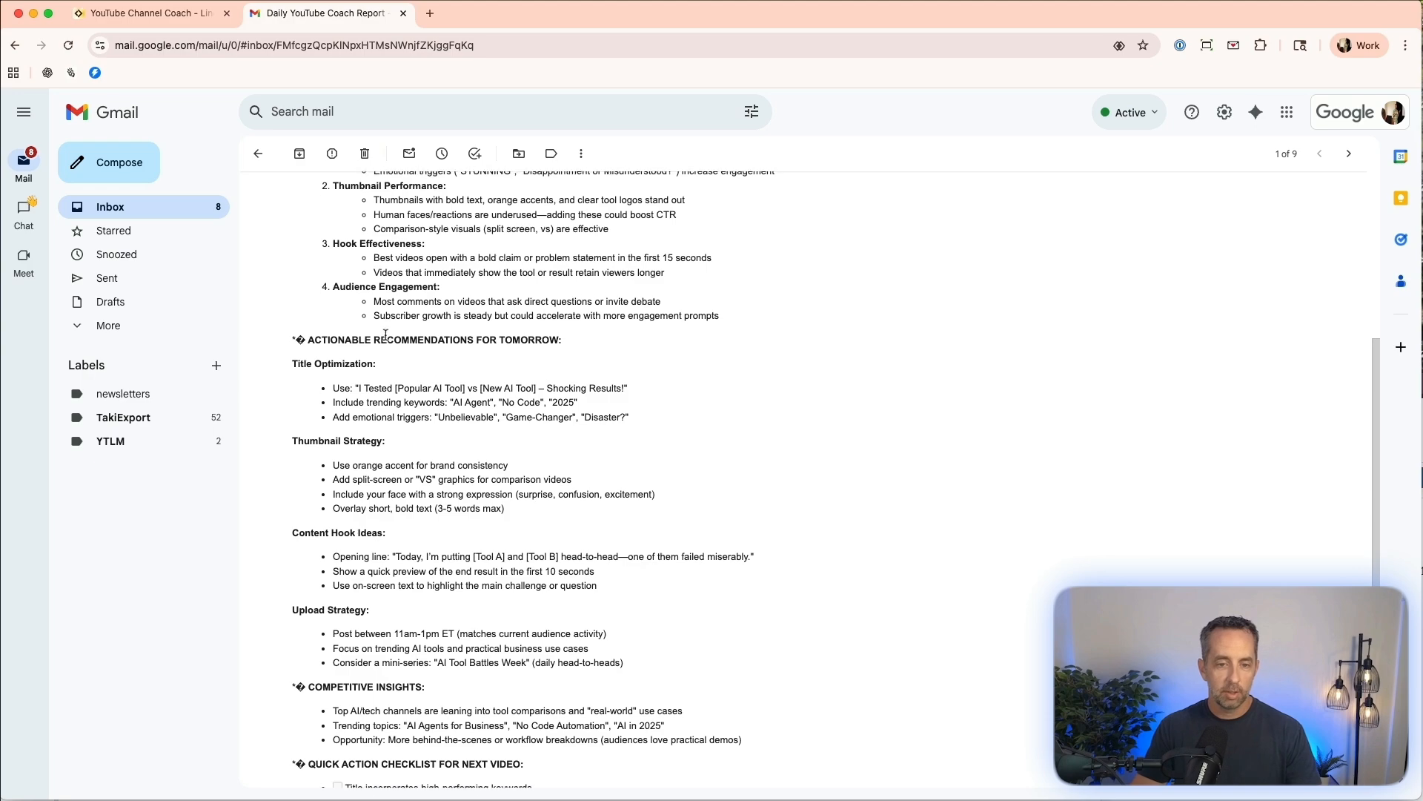
{"action": "scroll", "coordinate": [386, 335], "scroll_direction": "down", "scroll_amount": 3}
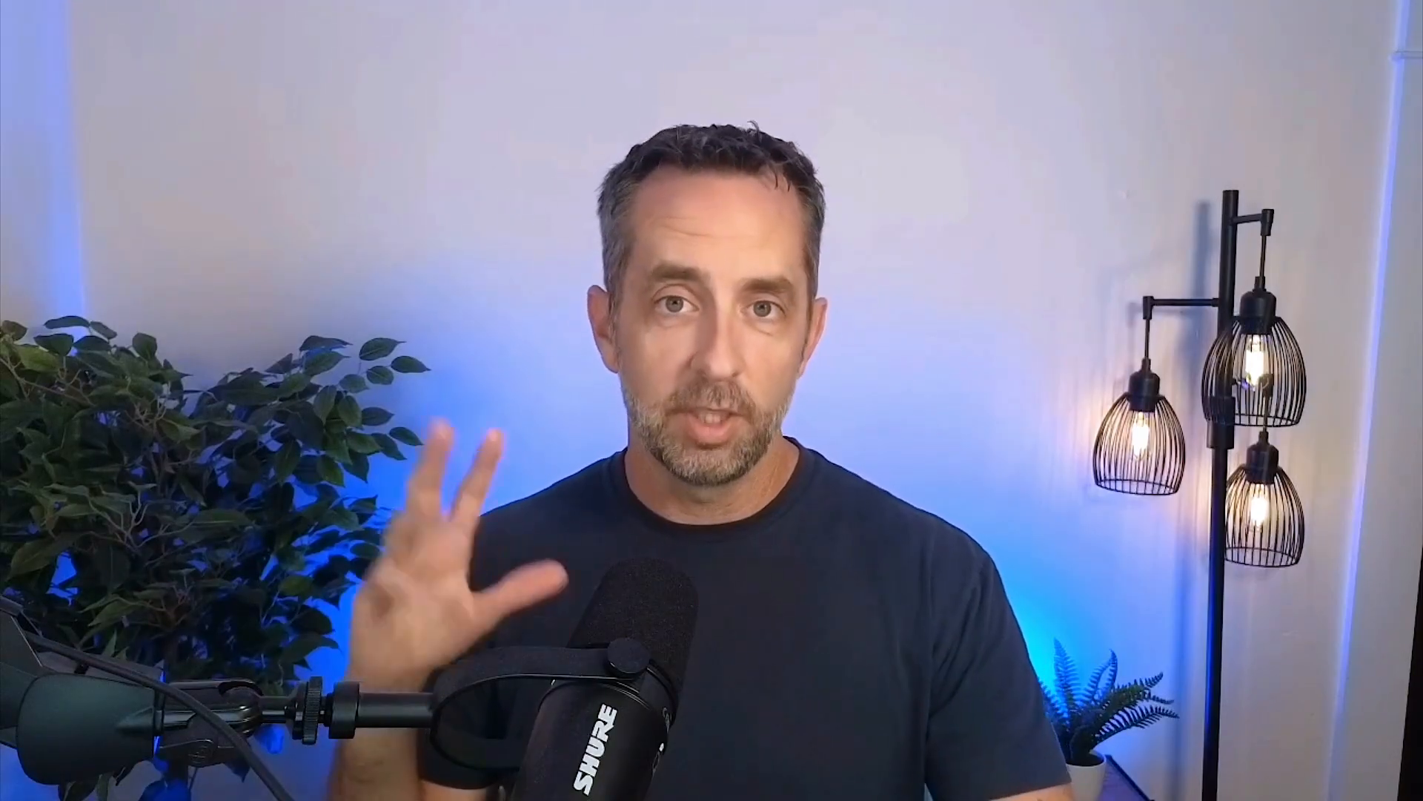
{"action": "scroll", "coordinate": [374, 337], "scroll_direction": "down", "scroll_amount": 2}
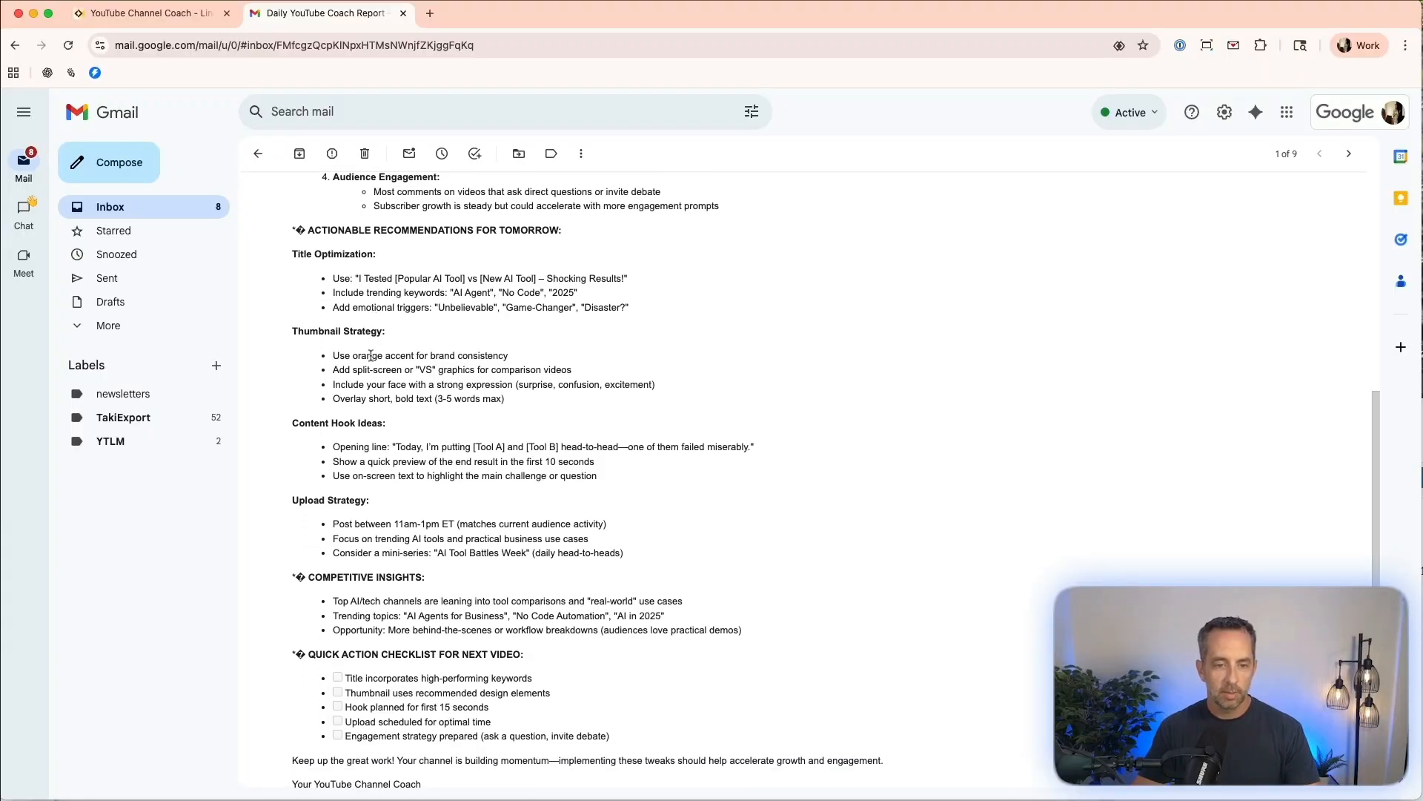
{"action": "scroll", "coordinate": [288, 359], "scroll_direction": "down", "scroll_amount": 2}
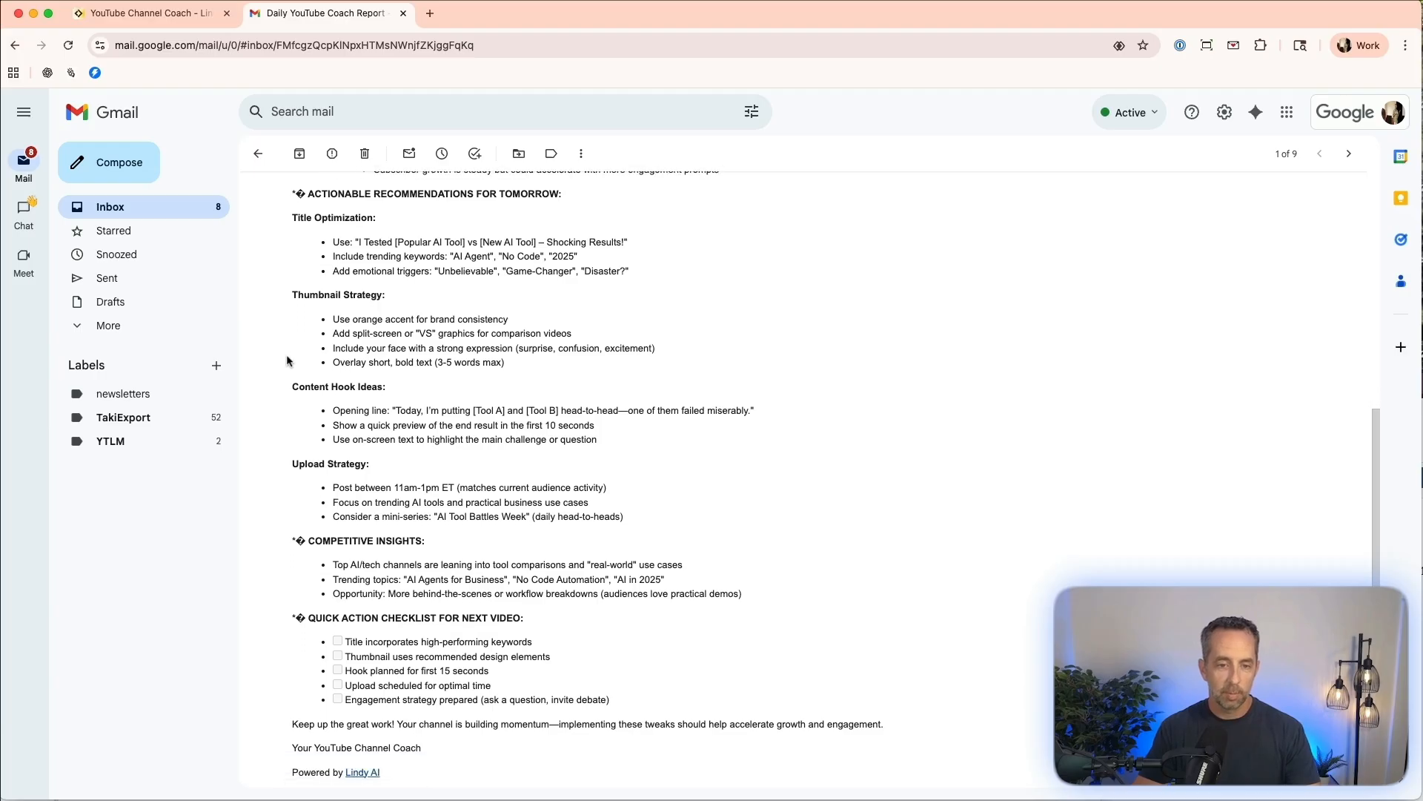
{"action": "scroll", "coordinate": [287, 361], "scroll_direction": "down", "scroll_amount": 1}
{"action": "scroll", "coordinate": [288, 361], "scroll_direction": "down", "scroll_amount": 1}
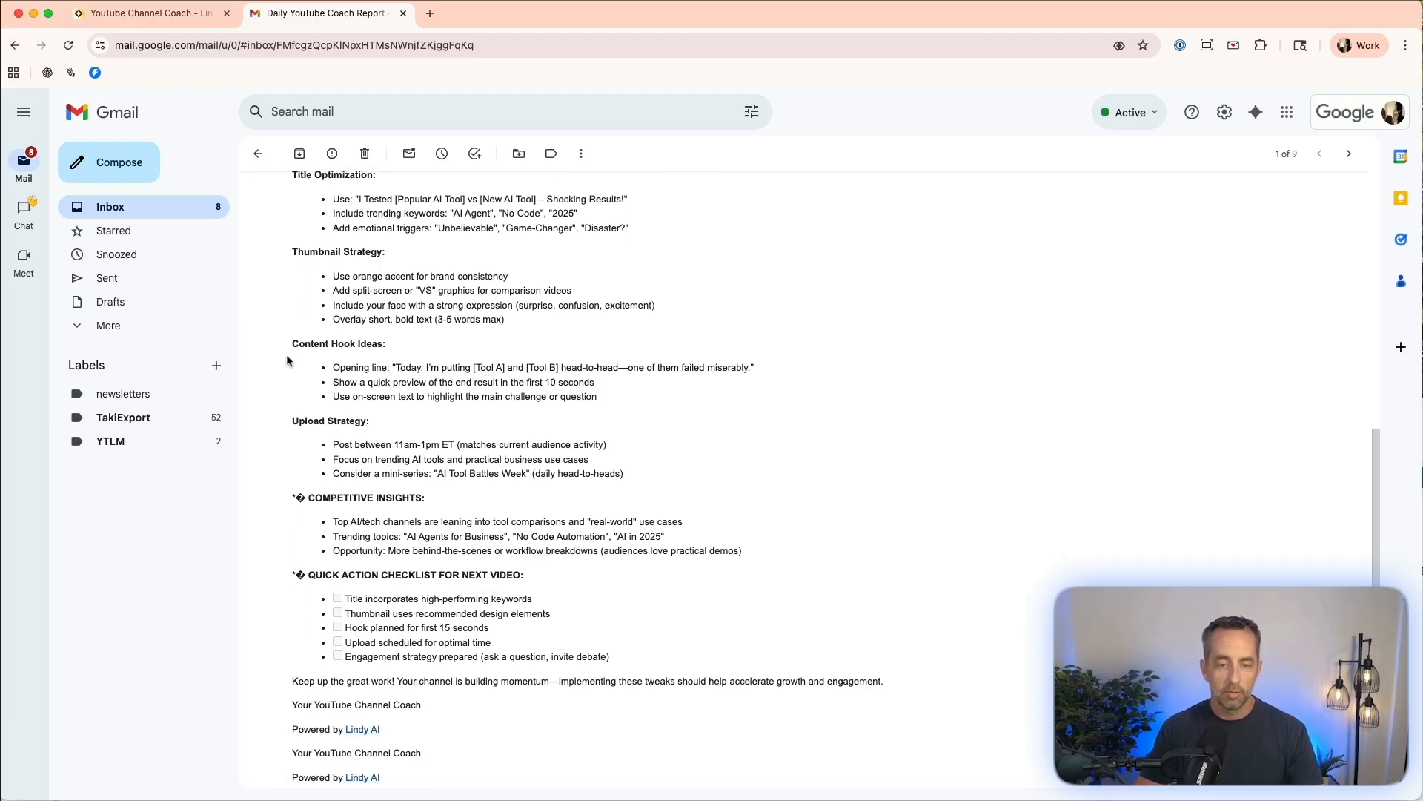
{"action": "scroll", "coordinate": [287, 361], "scroll_direction": "down", "scroll_amount": 4}
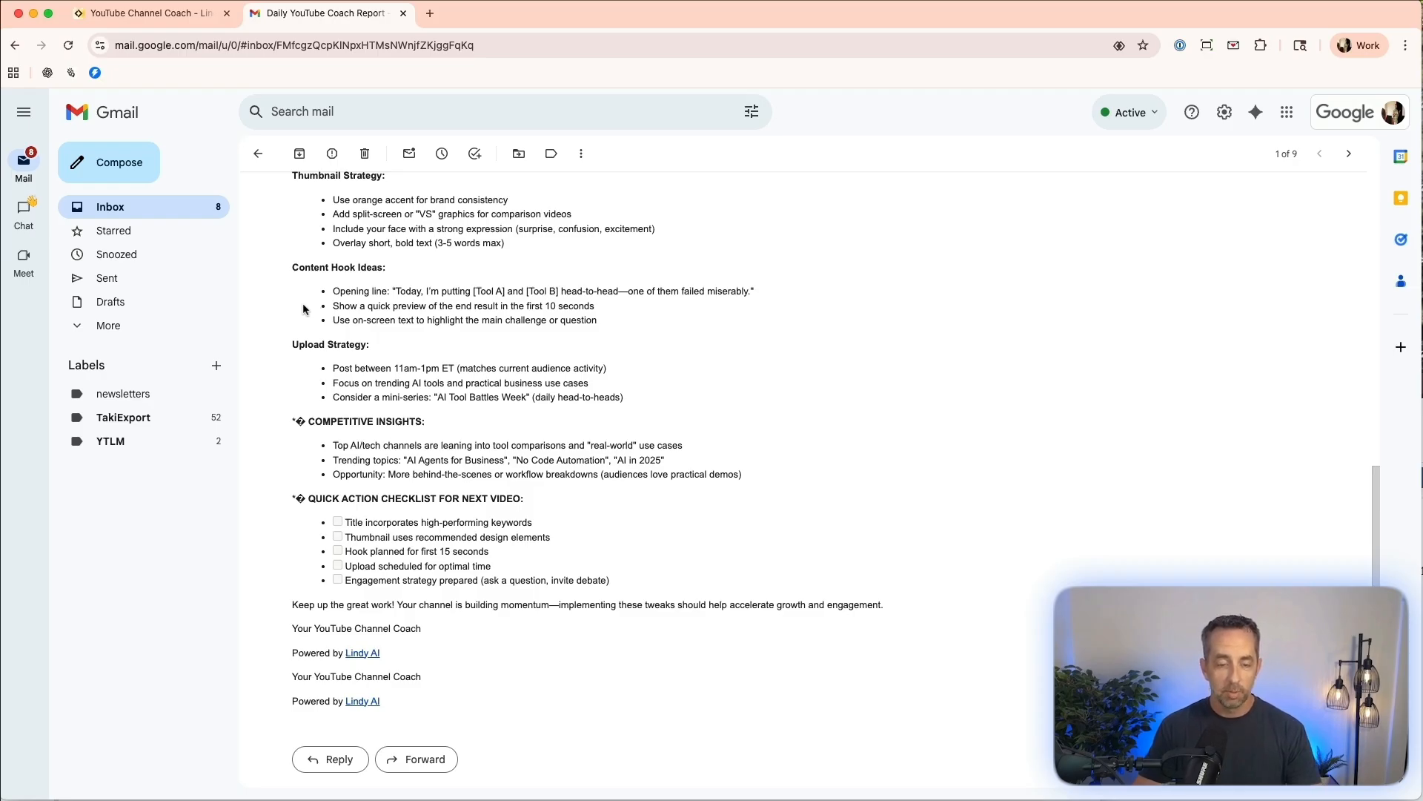
{"action": "scroll", "coordinate": [303, 309], "scroll_direction": "down", "scroll_amount": 2}
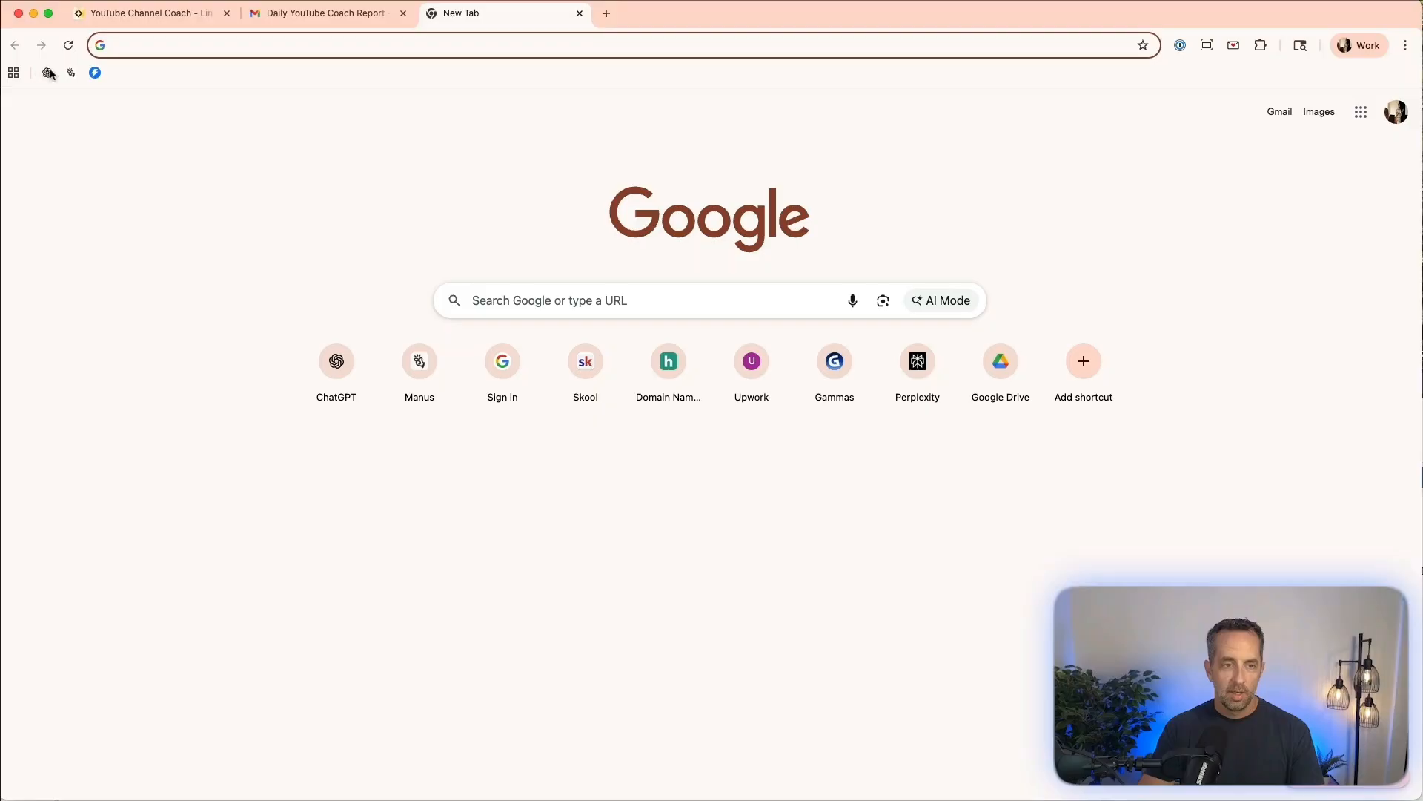
In ChatGPT, ask for the pasted prompt to be refined into a very robust one giving more unique, helpful and specific suggestions for the channel's videos.
{"action": "left_click", "coordinate": [48, 72]}
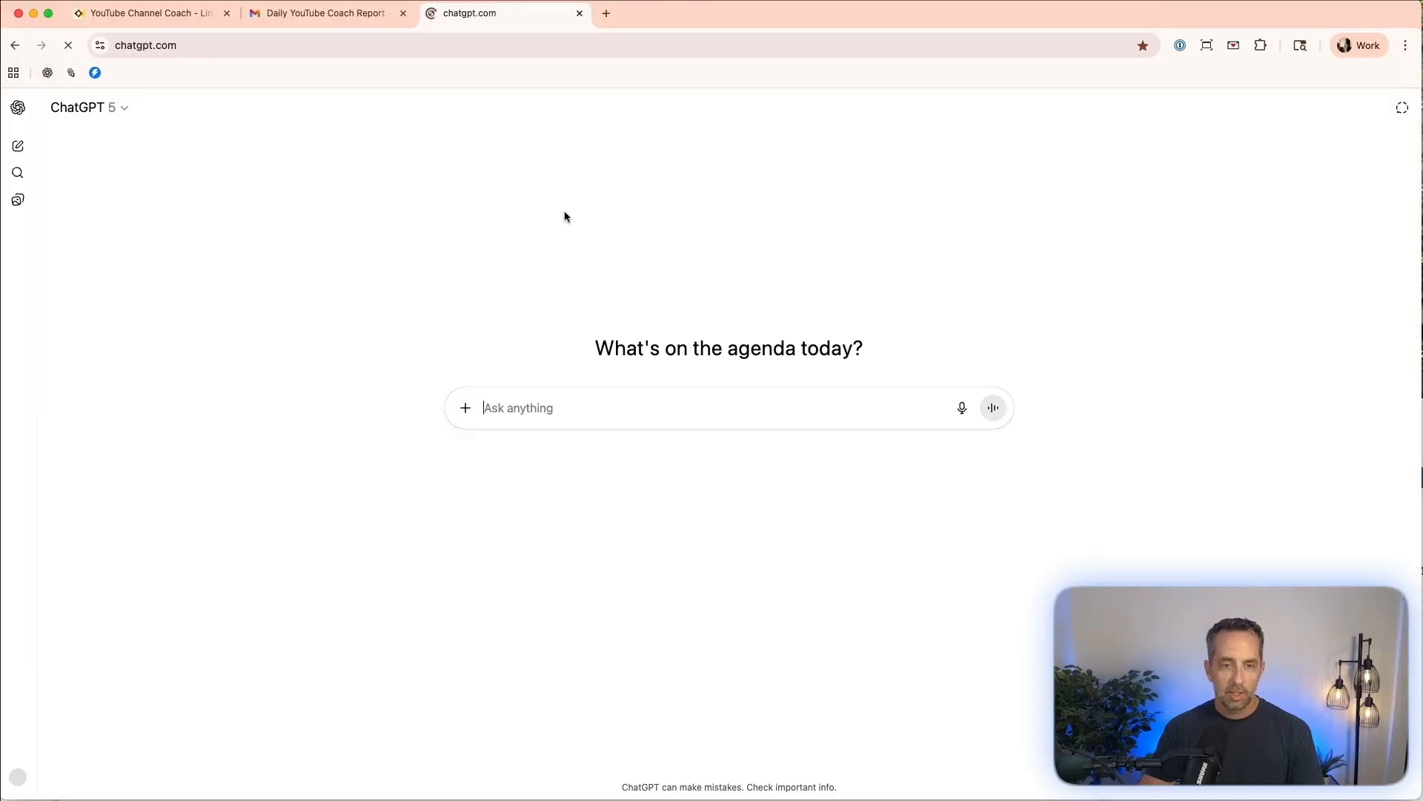
{"action": "type", "text": "refine this prom"}
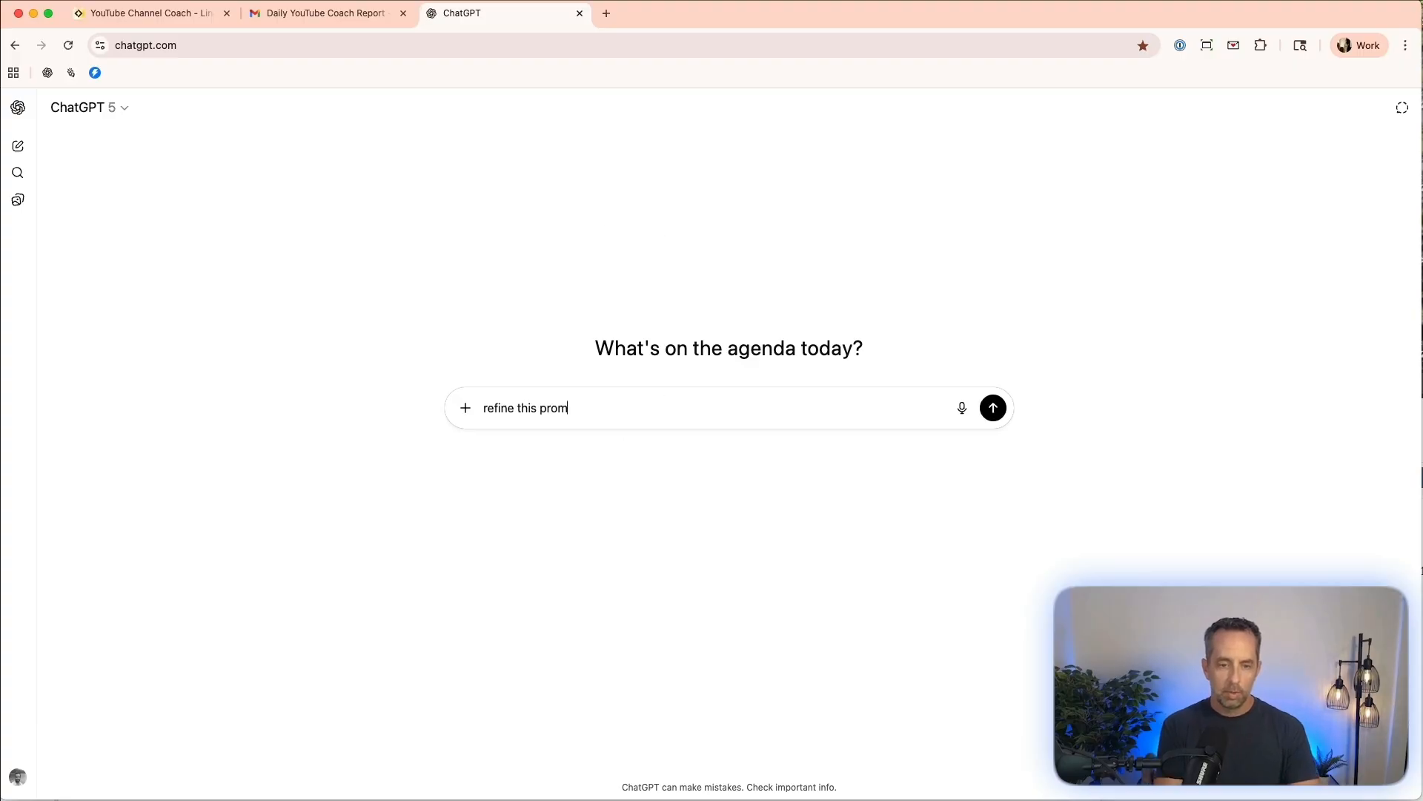
{"action": "type", "text": "pt to give me more "}
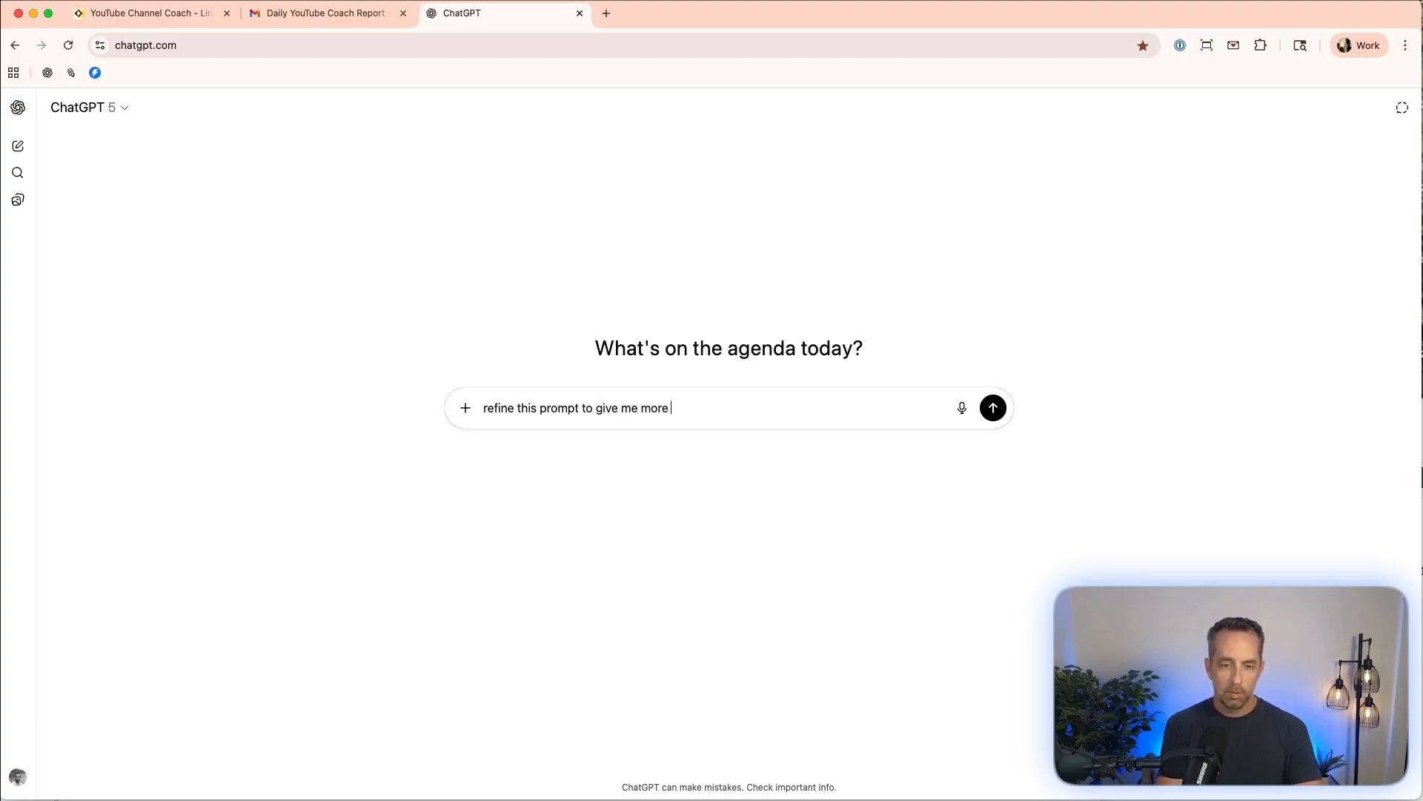
{"action": "type", "text": "unique and helpful suggestions on what I can do with my"}
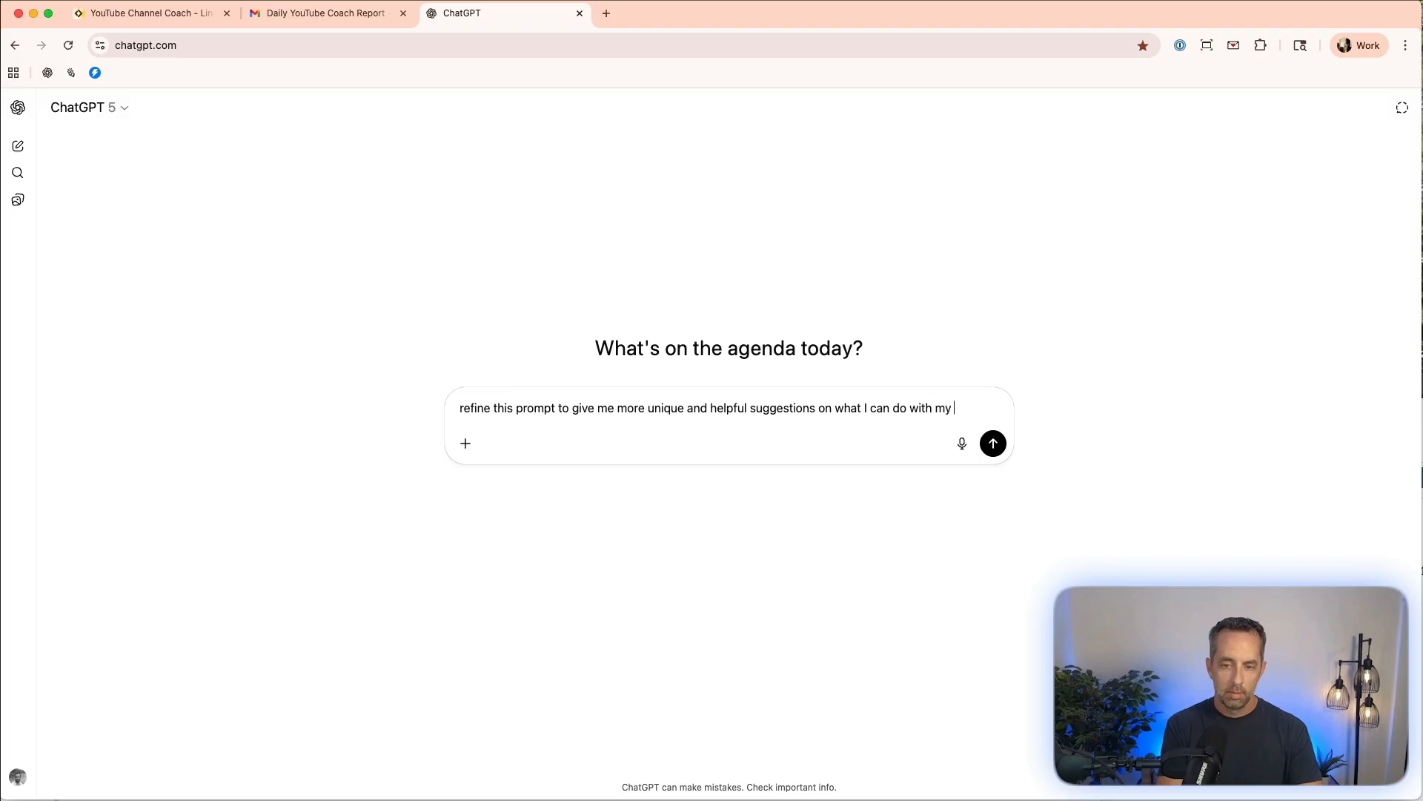
{"action": "key", "text": "BackSpace"}
{"action": "key", "text": "BackSpace"}
{"action": "key", "text": "BackSpace"}
{"action": "type", "text": "the videos on my channel. Be as specific as possible and make this"}
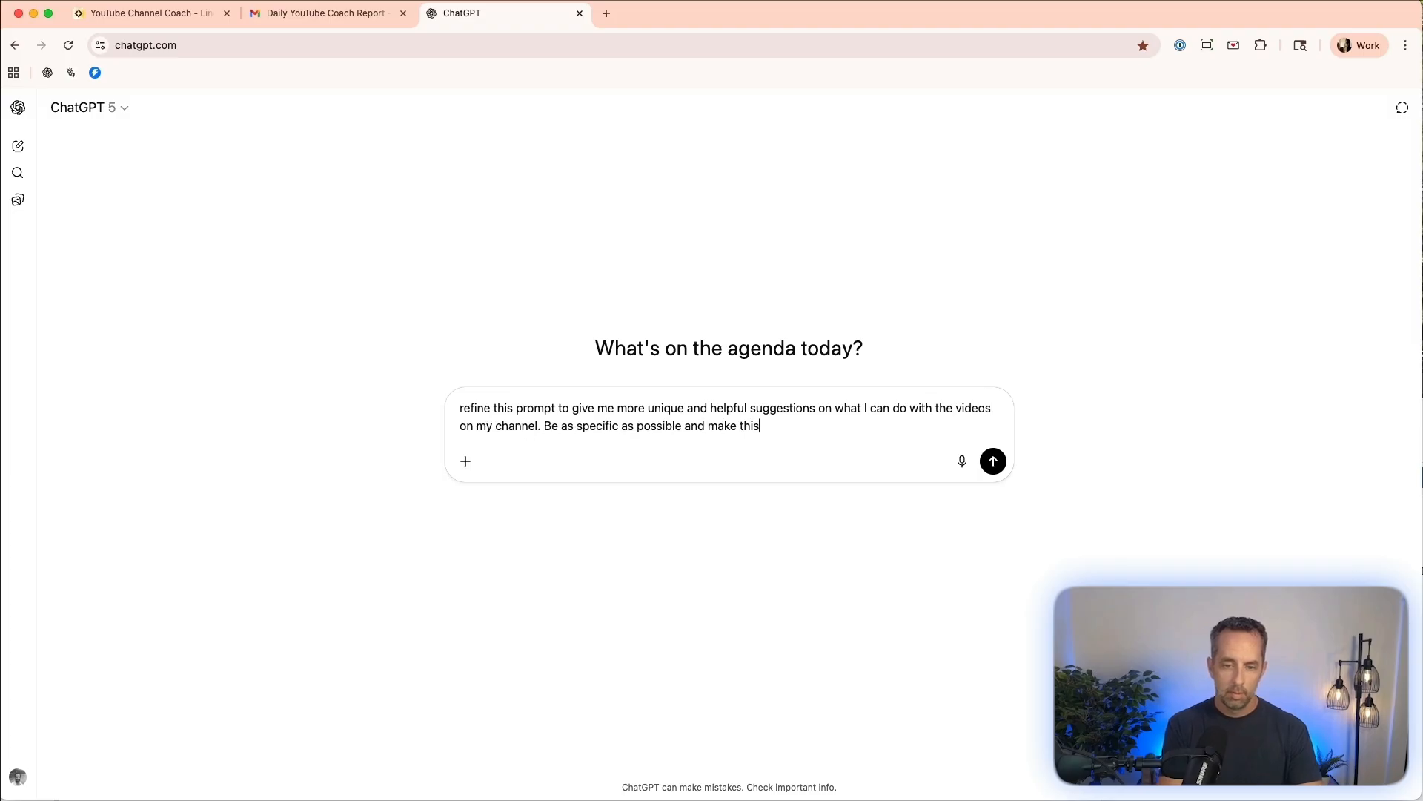
{"action": "type", "text": " a very robust prompt."}
{"action": "key", "text": "shift+Return"}
{"action": "key", "text": "super+v"}
{"action": "key", "text": "Return"}
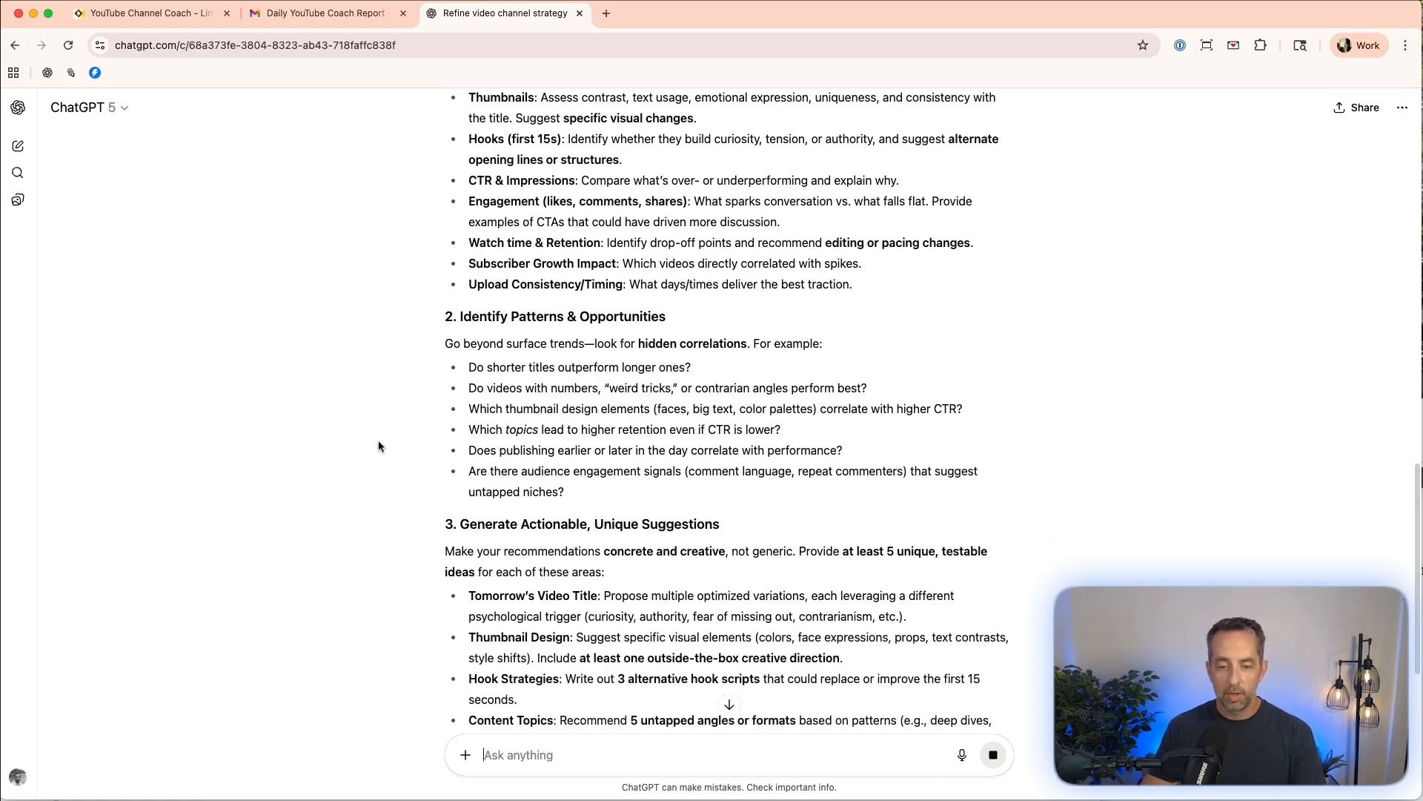
Read through the refined prompt and copy it from the role description through the Additional Constraint section, without the "Refined Prompt:" heading.
{"action": "scroll", "coordinate": [378, 446], "scroll_direction": "down", "scroll_amount": 4}
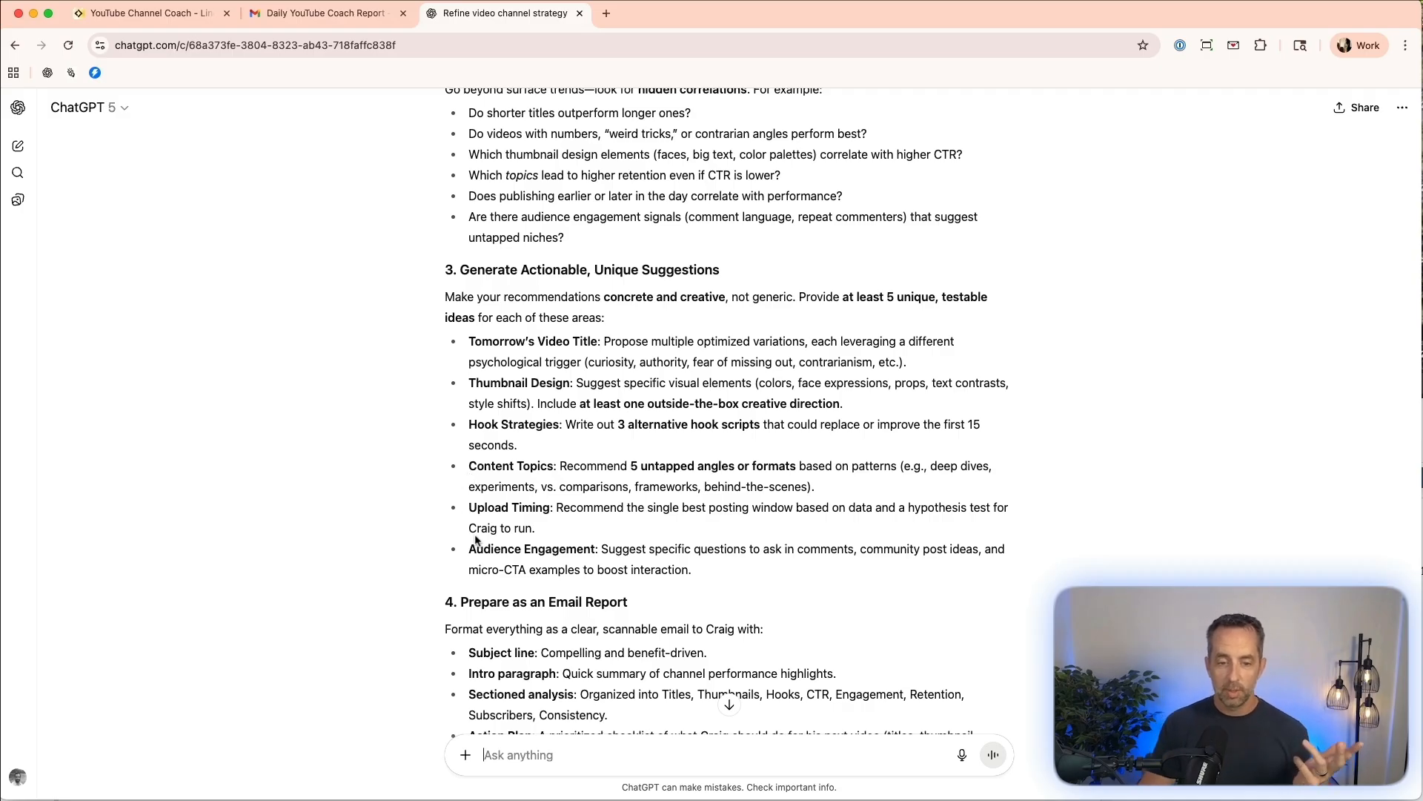
{"action": "scroll", "coordinate": [477, 540], "scroll_direction": "down", "scroll_amount": 3}
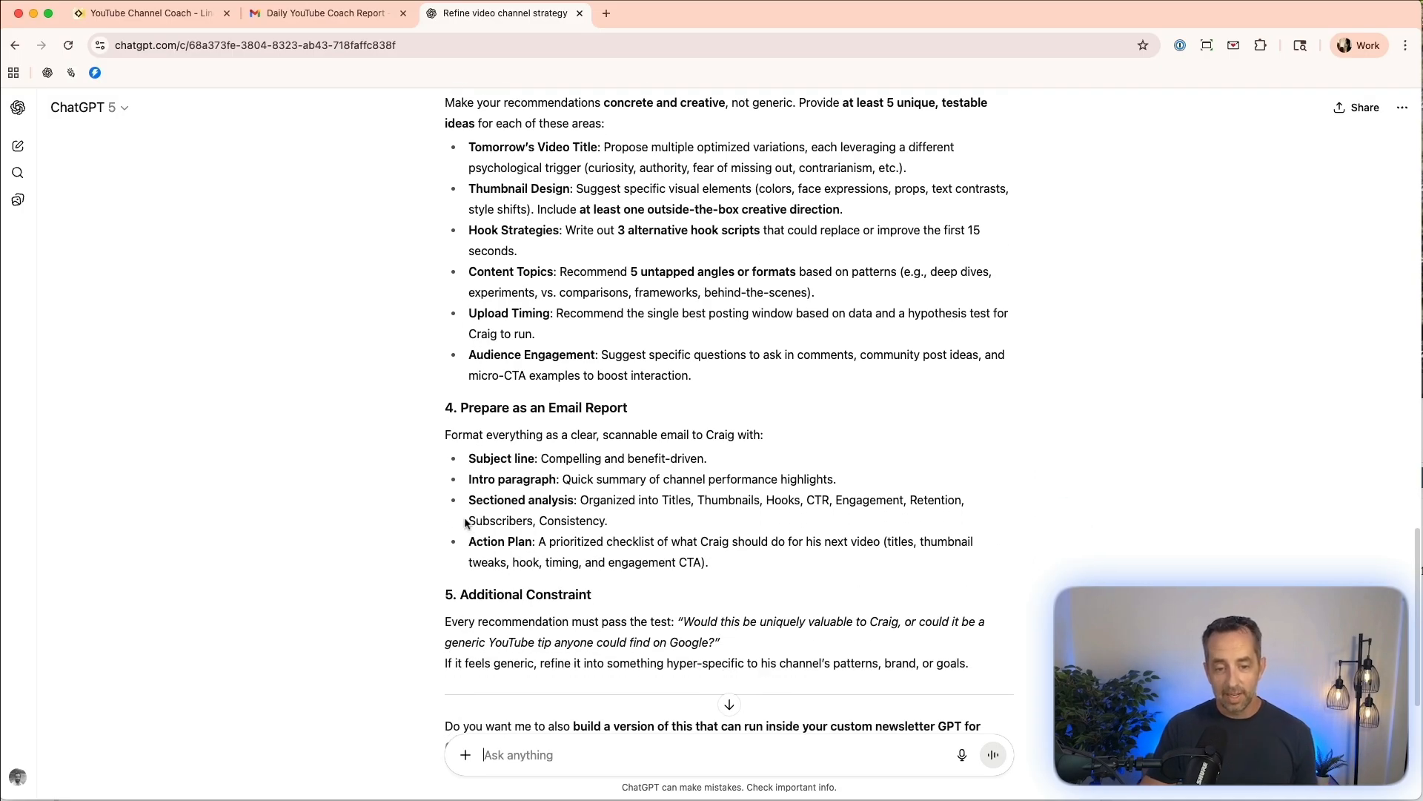
{"action": "scroll", "coordinate": [983, 568], "scroll_direction": "down", "scroll_amount": 2}
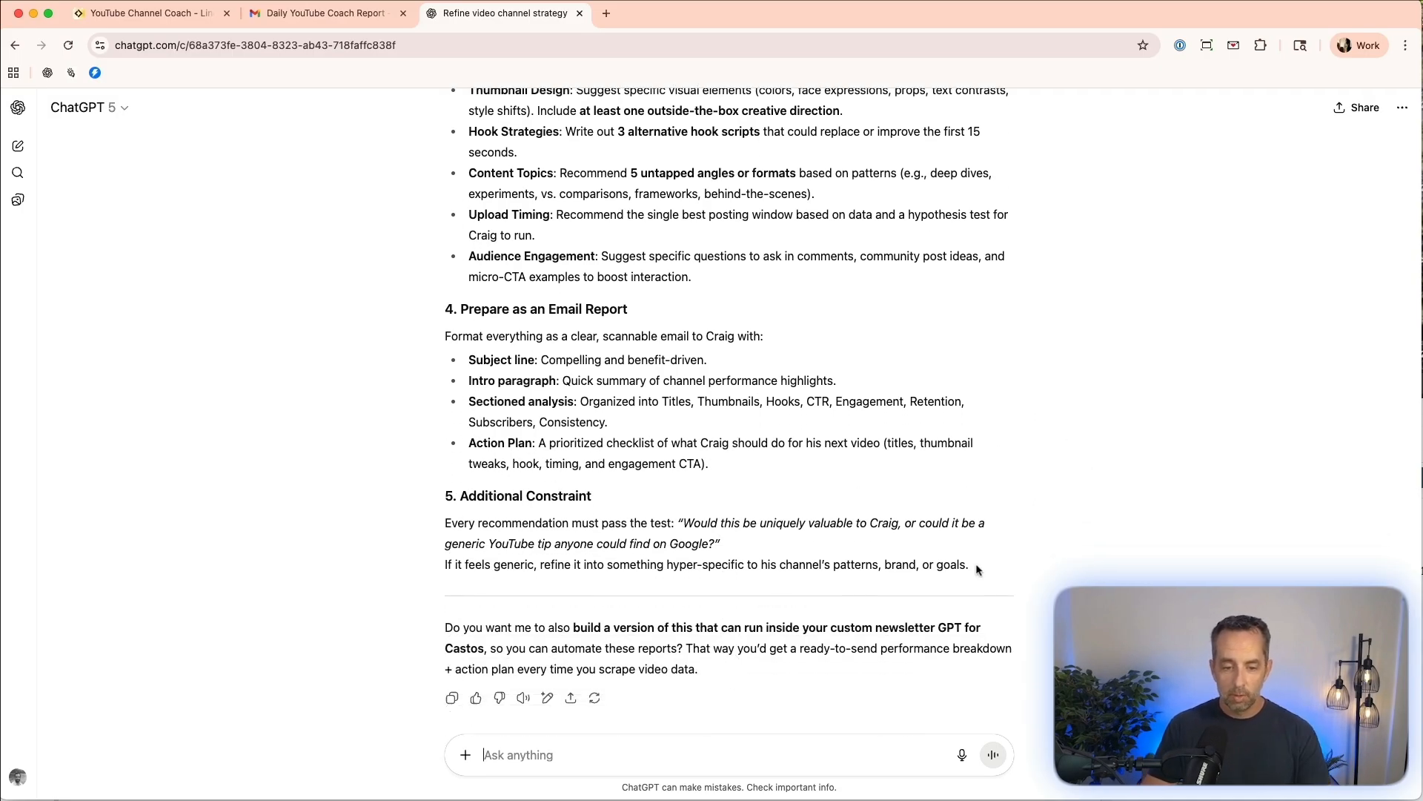
{"action": "left_click_drag", "start_coordinate": [927, 547], "coordinate": [458, 230]}
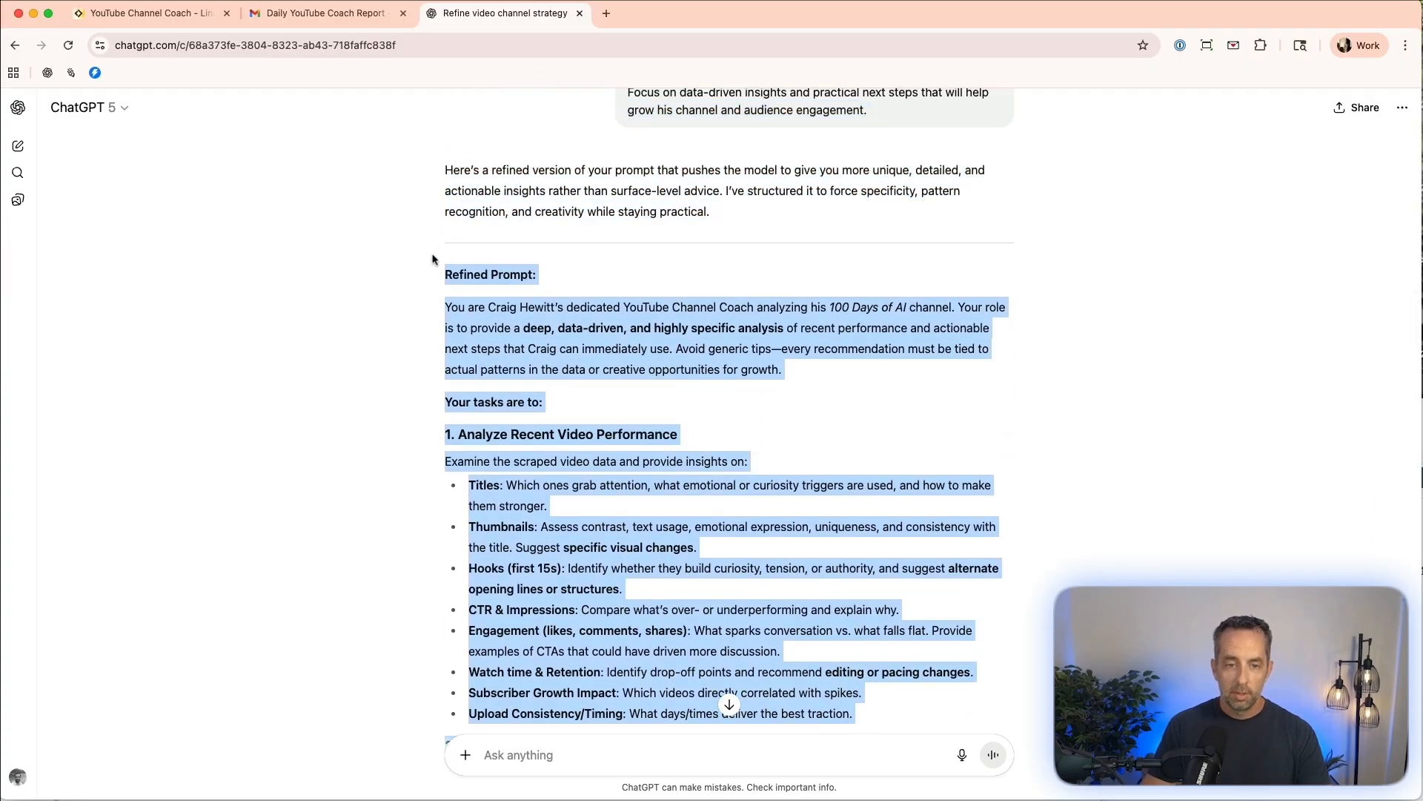
{"action": "left_click_drag", "start_coordinate": [434, 289], "coordinate": [434, 296]}
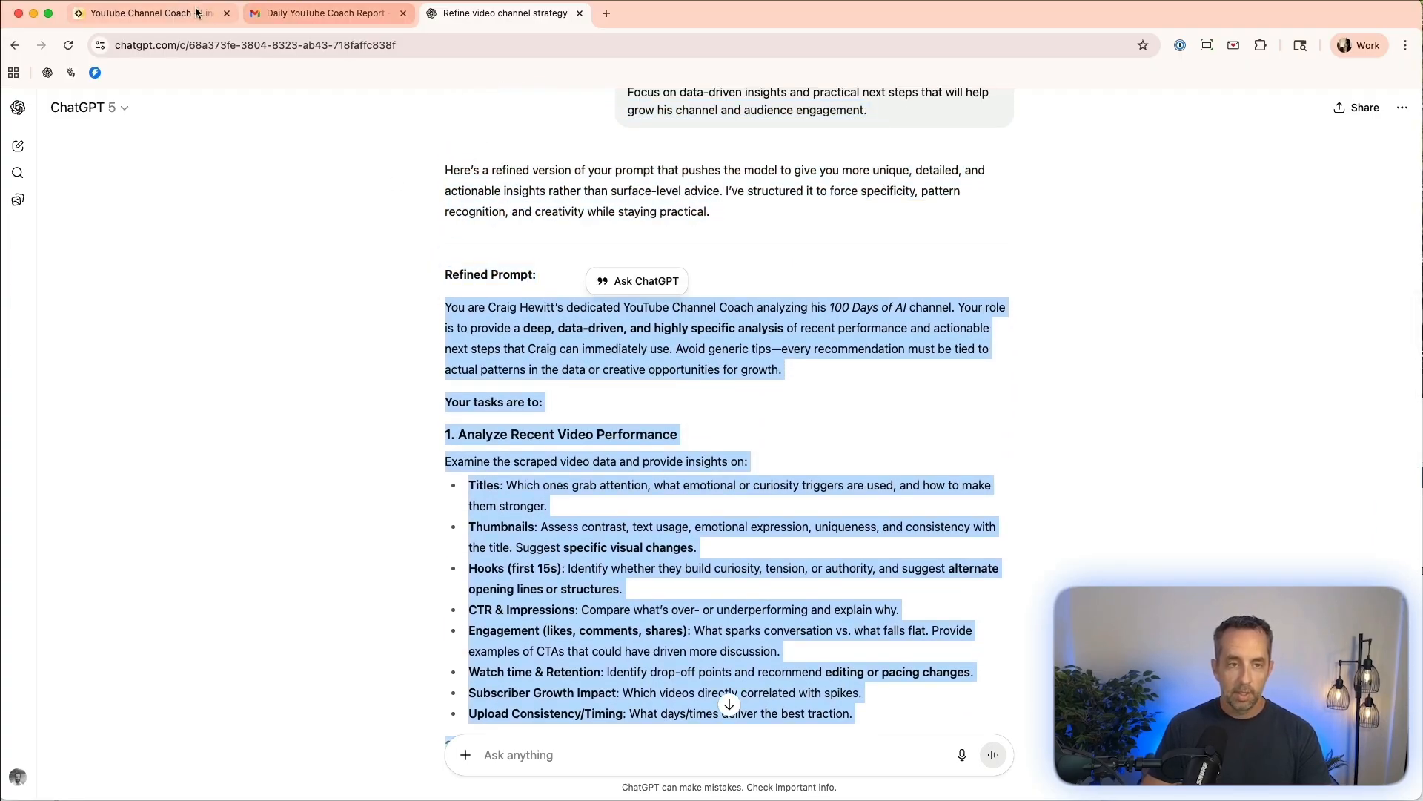
Switch to Lindy, replace the Analyze Performance & Generate Suggestions prompt with the copied refined version, and check the inserted text.
{"action": "left_click", "coordinate": [148, 13]}
{"action": "key", "text": "cmd+v"}
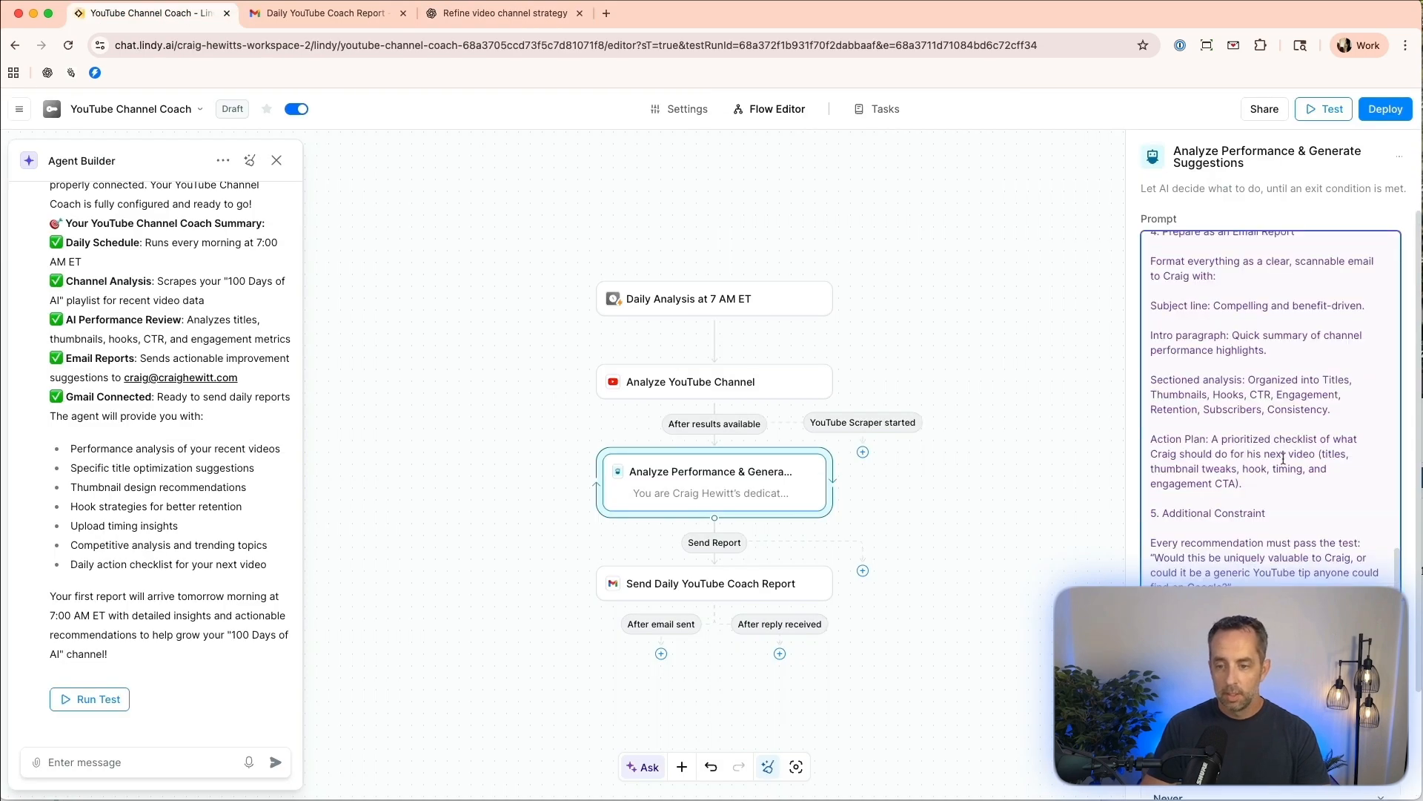
{"action": "scroll", "coordinate": [1284, 468], "scroll_direction": "down", "scroll_amount": 1}
{"action": "scroll", "coordinate": [1271, 415], "scroll_direction": "up", "scroll_amount": 20}
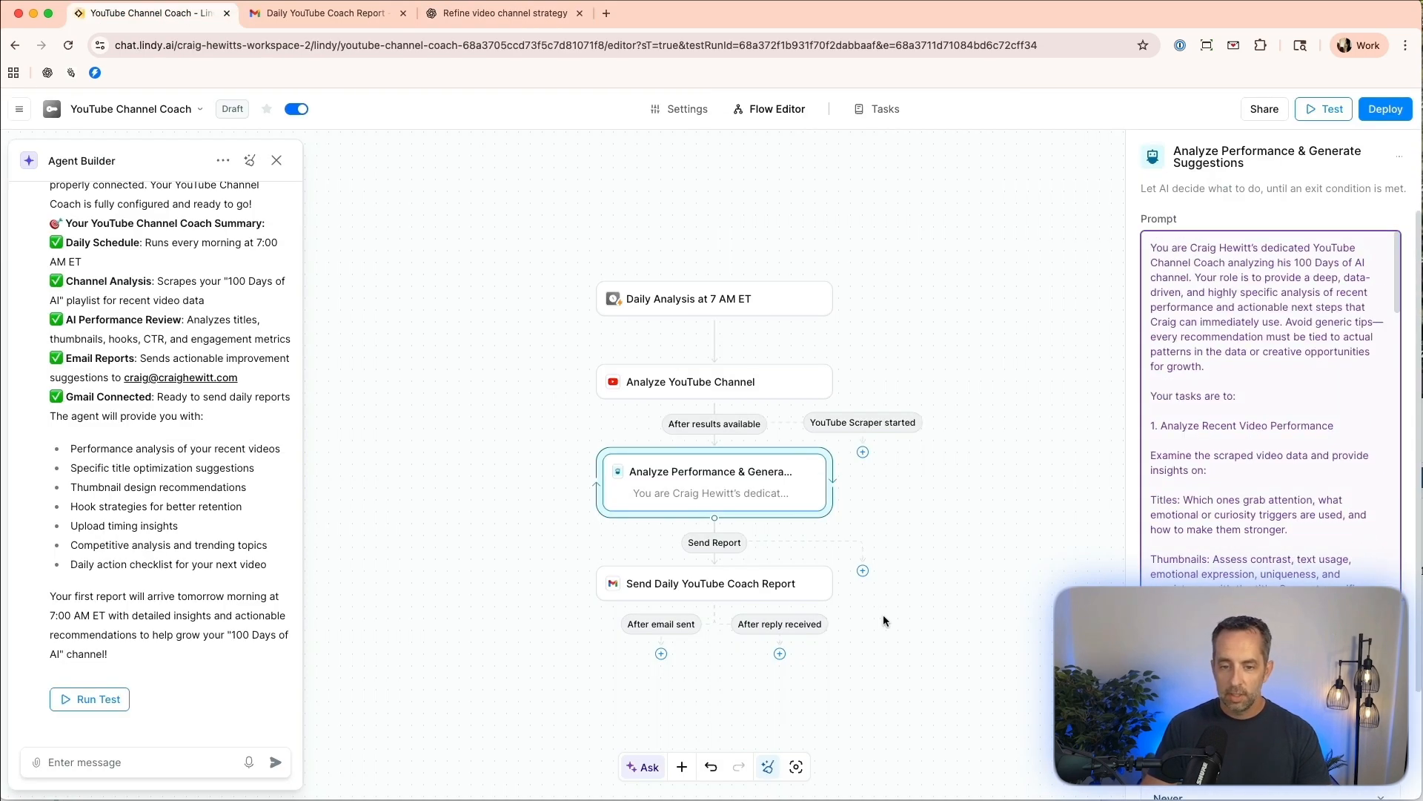
{"action": "right_click", "coordinate": [727, 468]}
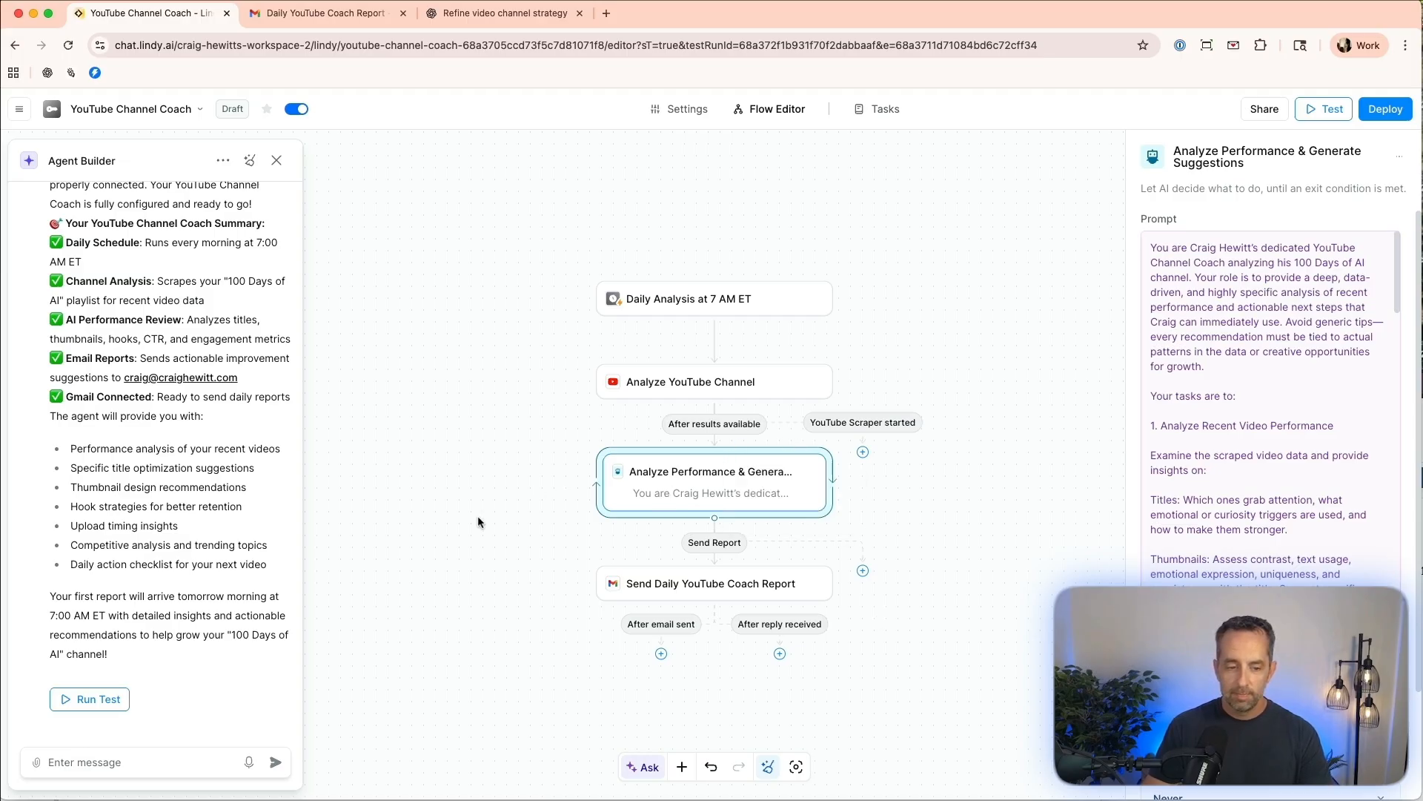
{"action": "left_click", "coordinate": [436, 552]}
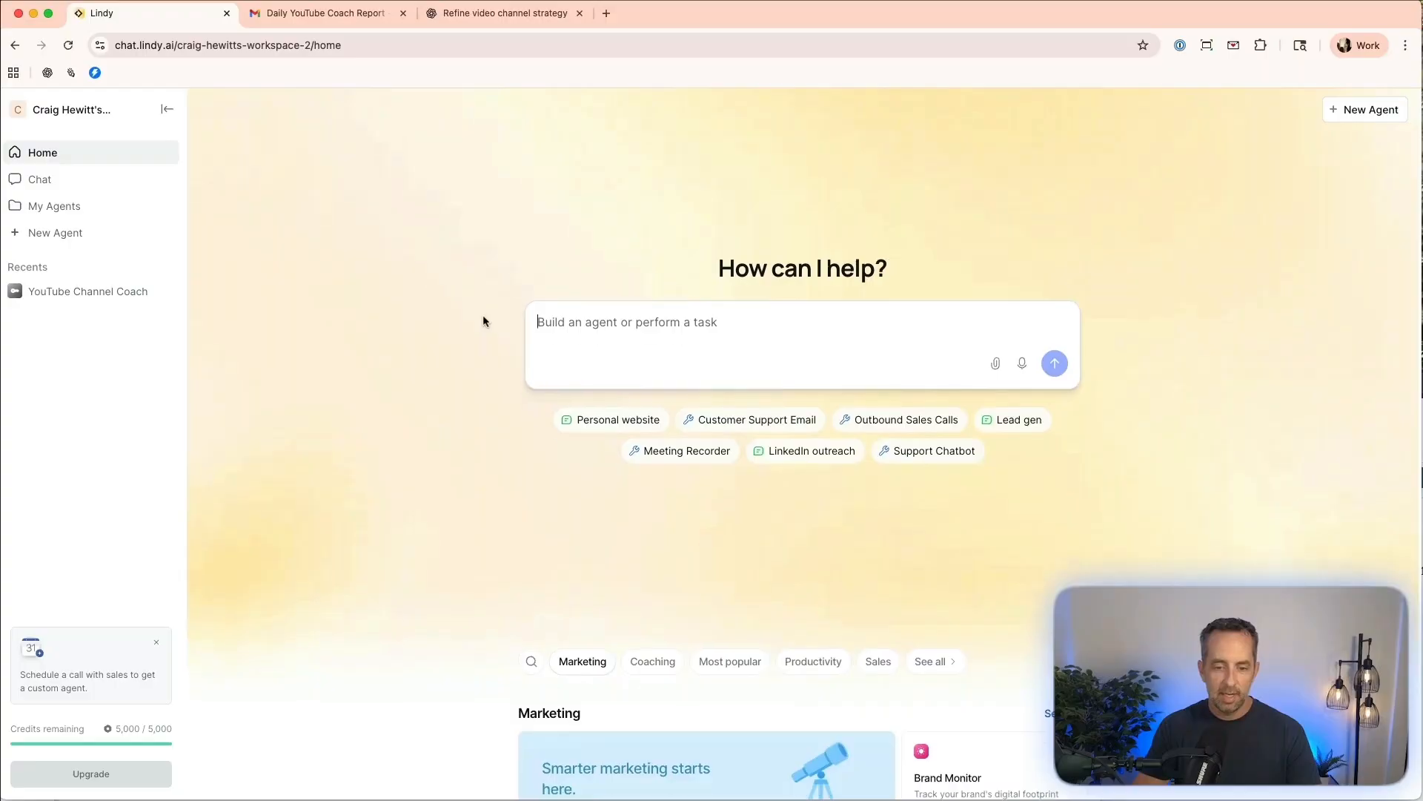
Browse the Marketing and Coaching agent templates on Lindy's home page and preview the Sales Coach template's description, trigger and apps.
{"action": "scroll", "coordinate": [483, 316], "scroll_direction": "down", "scroll_amount": 5}
{"action": "scroll", "coordinate": [366, 527], "scroll_direction": "down", "scroll_amount": 2}
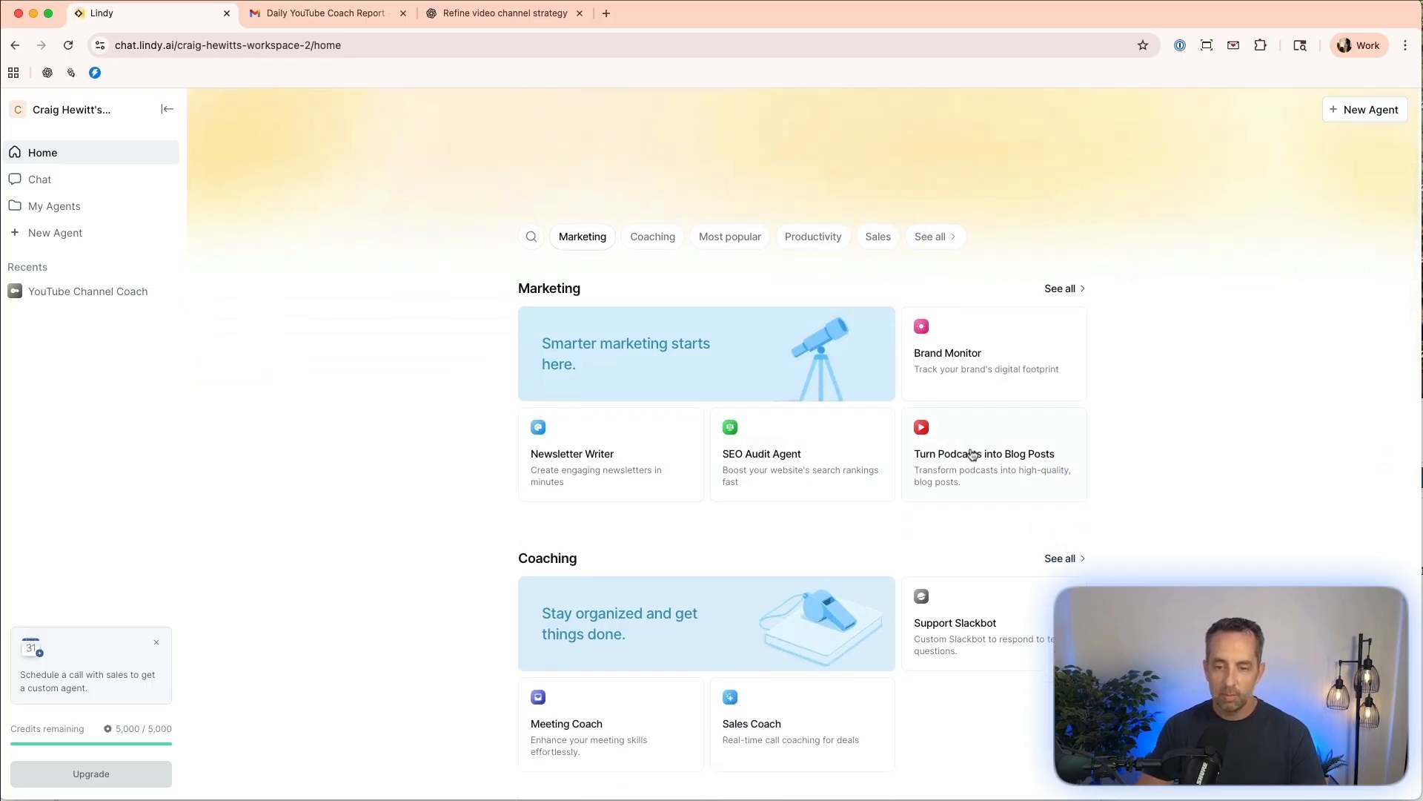
{"action": "scroll", "coordinate": [982, 361], "scroll_direction": "down", "scroll_amount": 5}
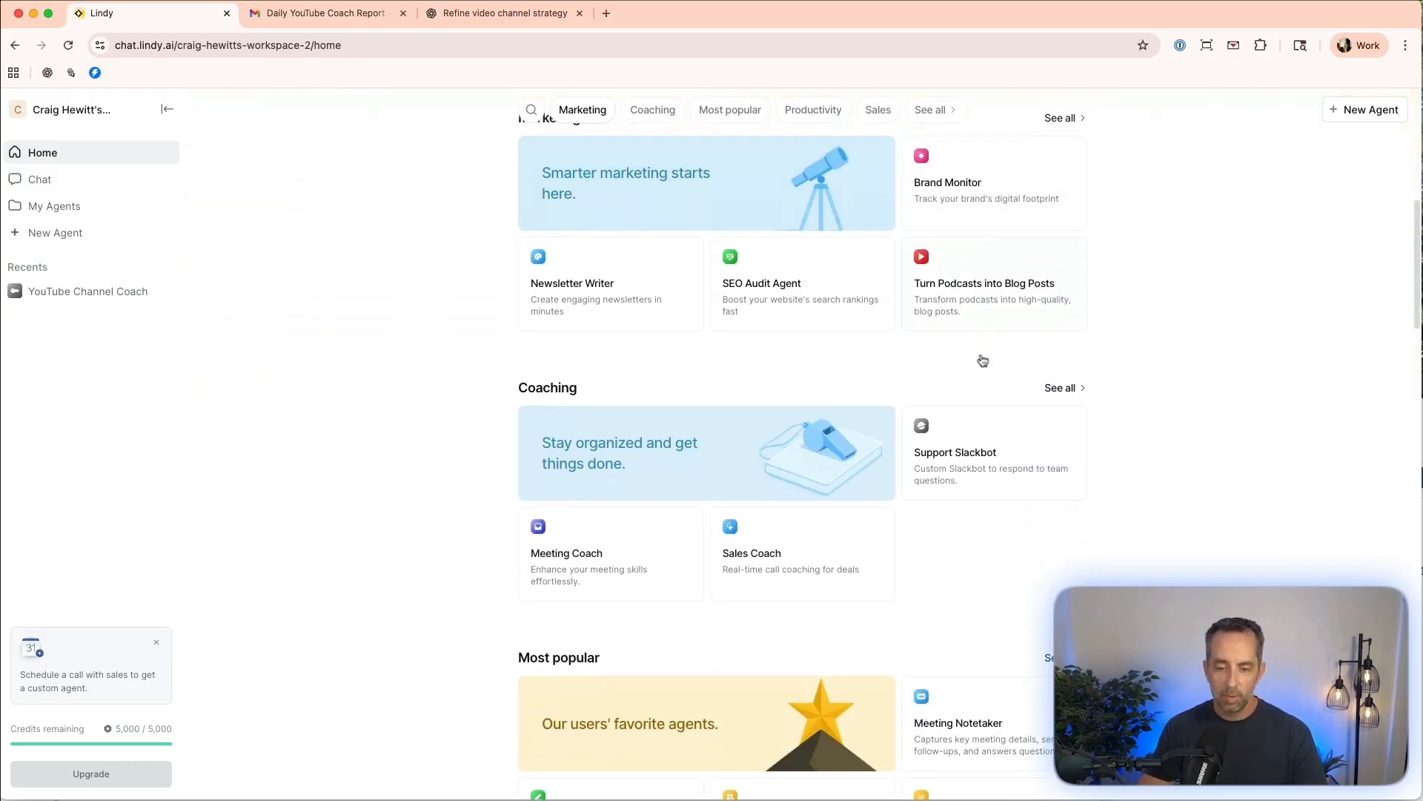
{"action": "left_click", "coordinate": [761, 509]}
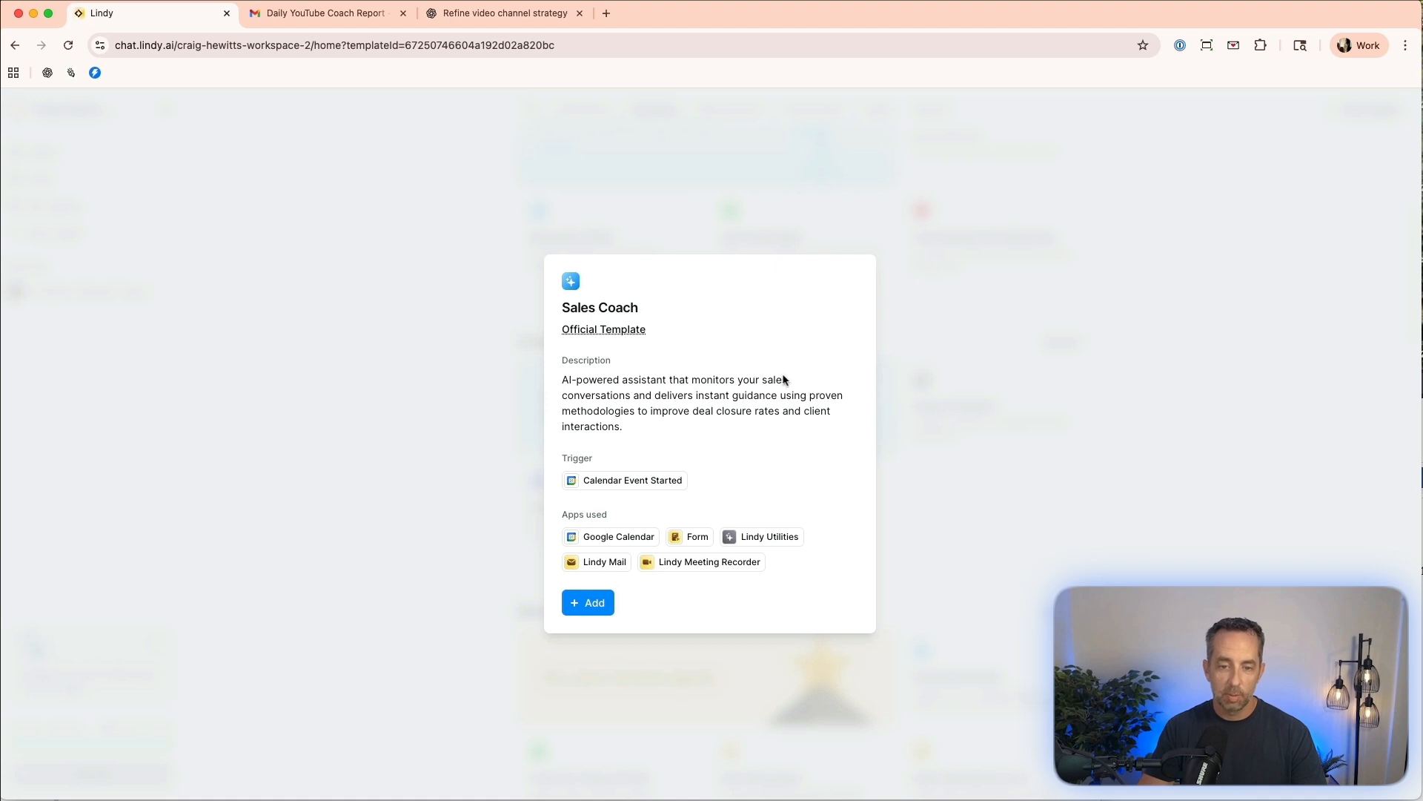
{"action": "left_click", "coordinate": [383, 424]}
Look over the Most popular, Sales, Engineering, Support and Meetings agent templates, and open the full list of Marketing templates.
{"action": "scroll", "coordinate": [405, 354], "scroll_direction": "down", "scroll_amount": 5}
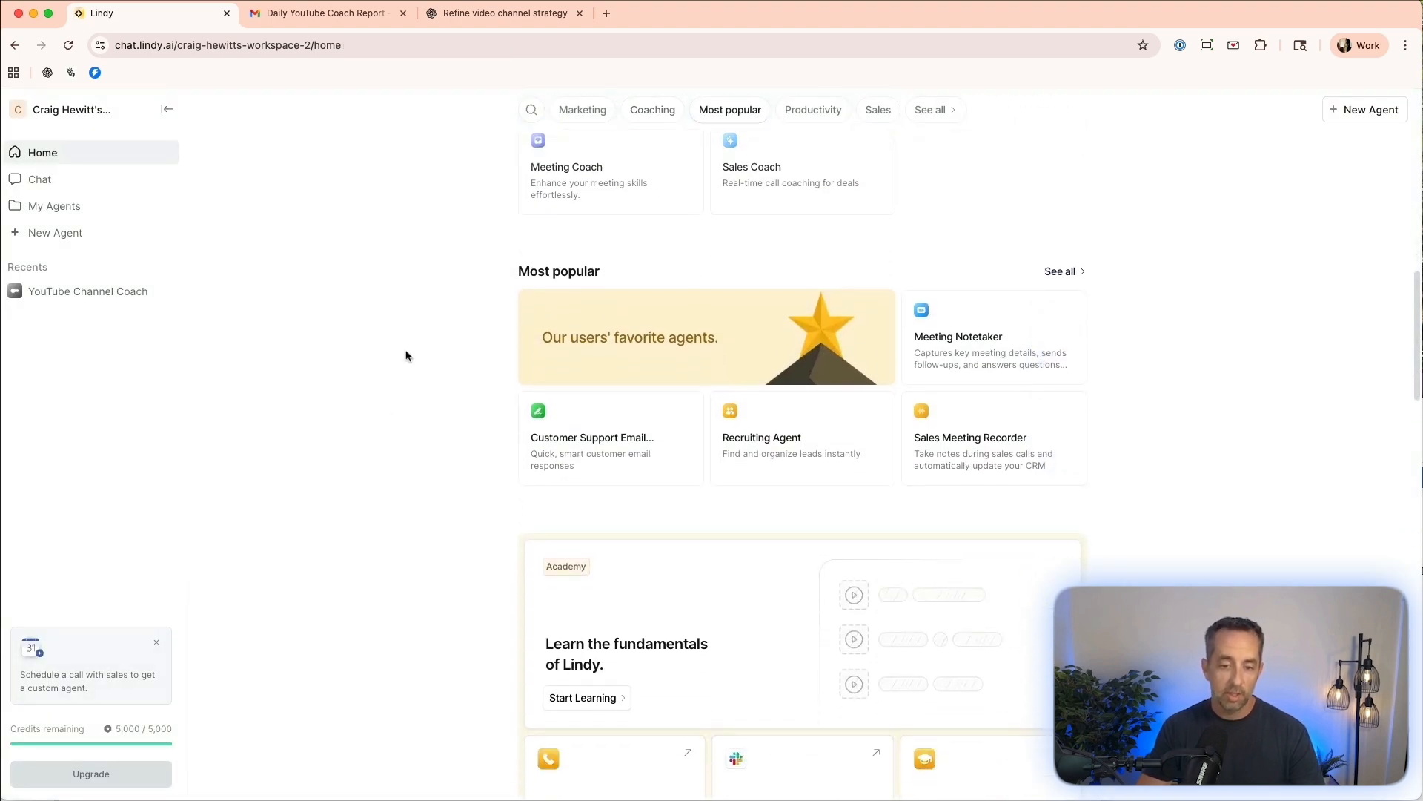
{"action": "scroll", "coordinate": [406, 355], "scroll_direction": "down", "scroll_amount": 2}
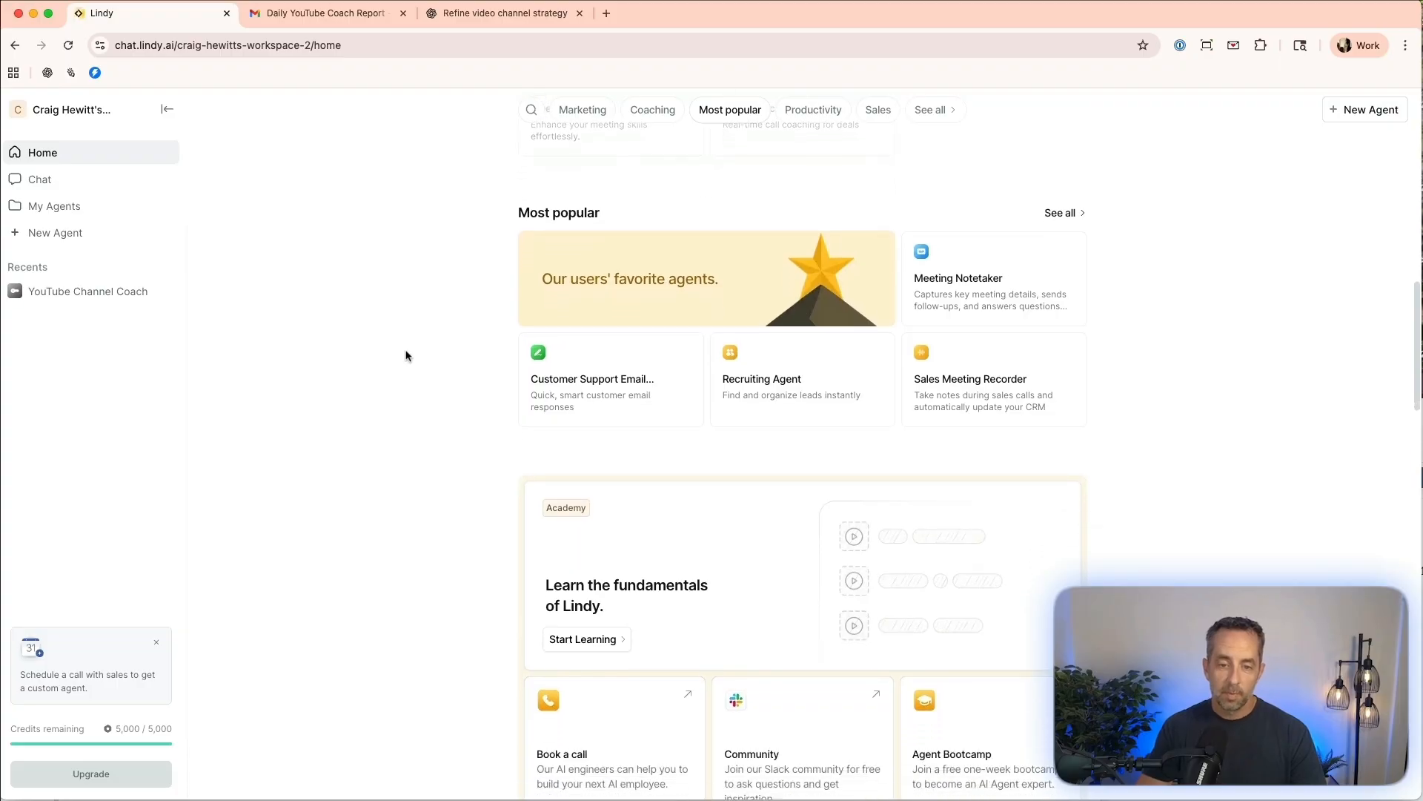
{"action": "scroll", "coordinate": [581, 258], "scroll_direction": "down", "scroll_amount": 3}
{"action": "scroll", "coordinate": [420, 430], "scroll_direction": "down", "scroll_amount": 10}
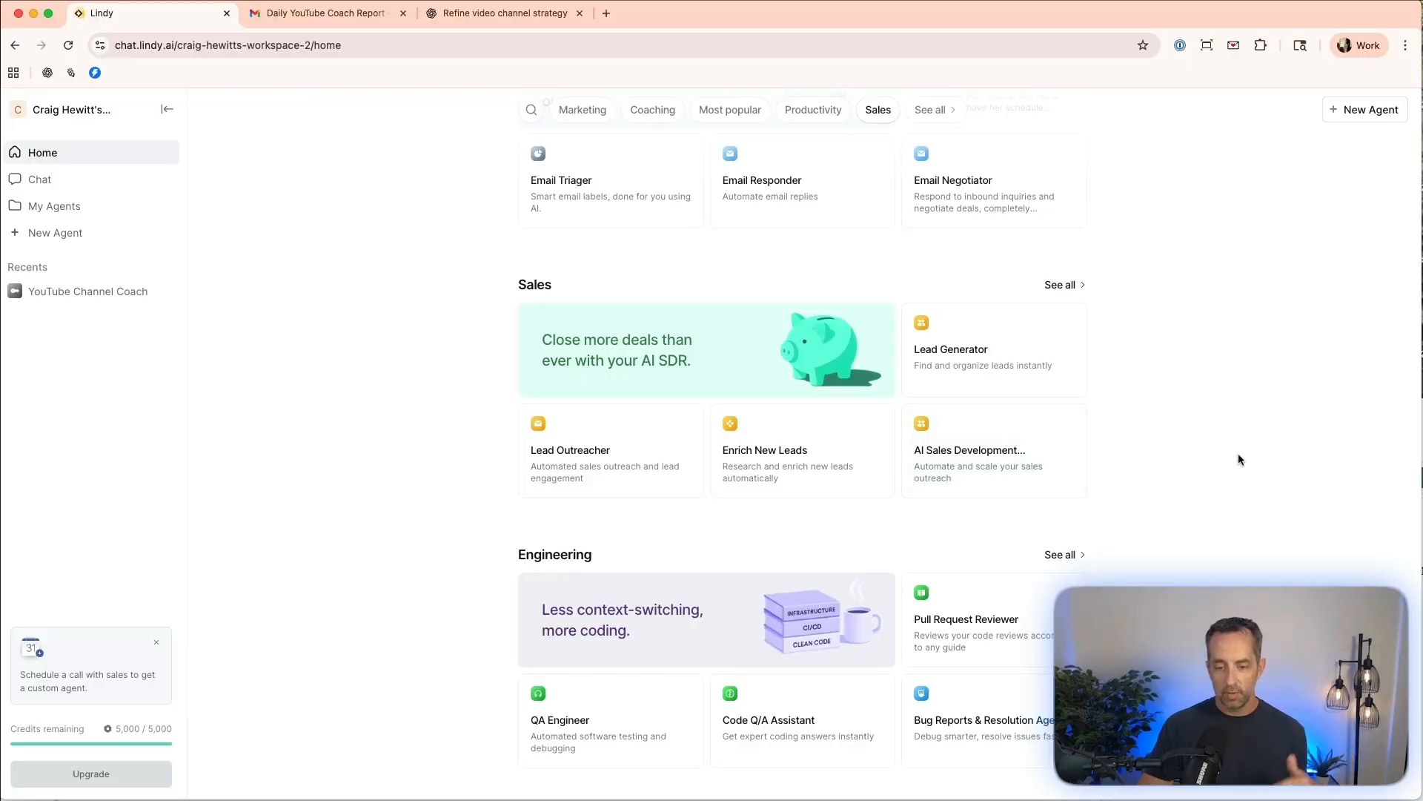
{"action": "scroll", "coordinate": [1238, 460], "scroll_direction": "down", "scroll_amount": 3}
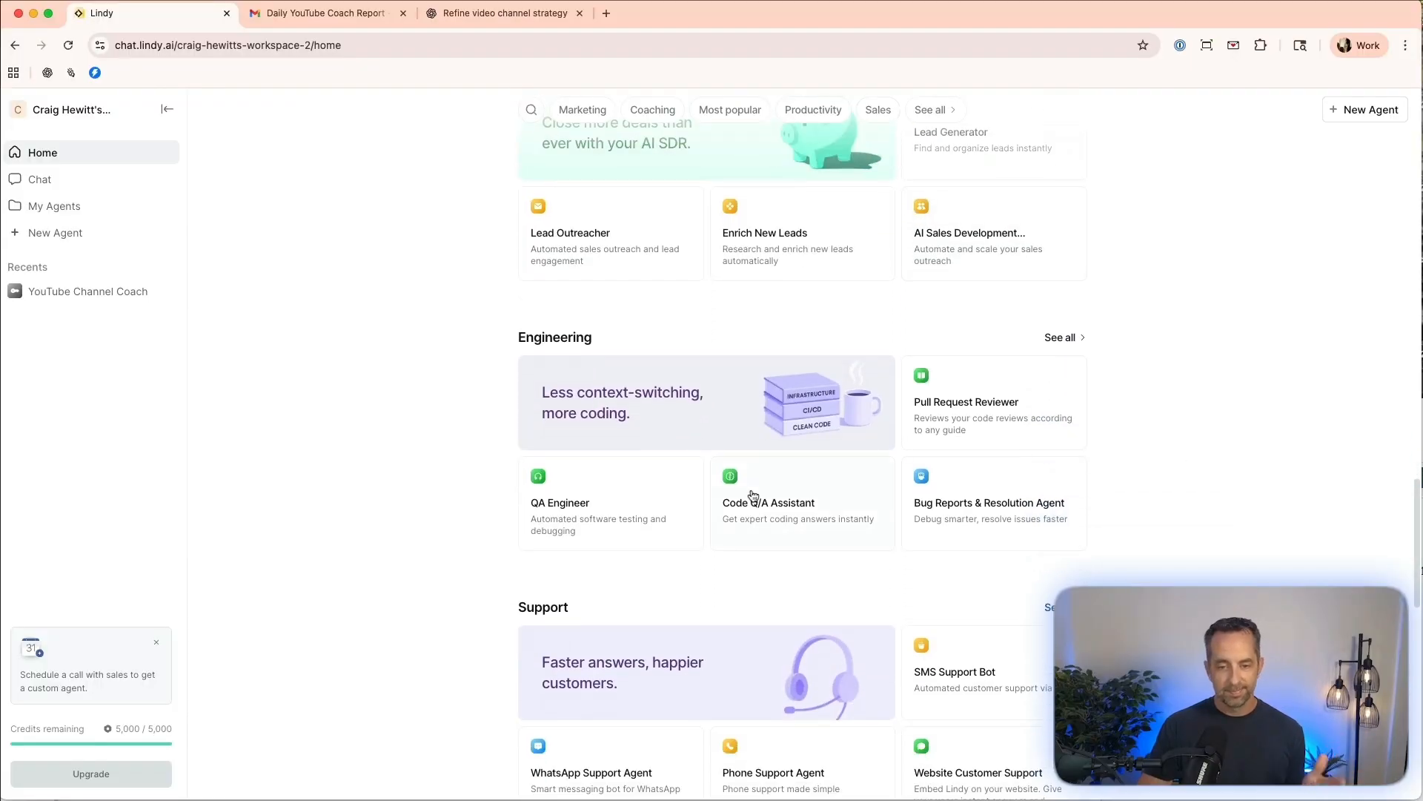
{"action": "scroll", "coordinate": [751, 496], "scroll_direction": "down", "scroll_amount": 3}
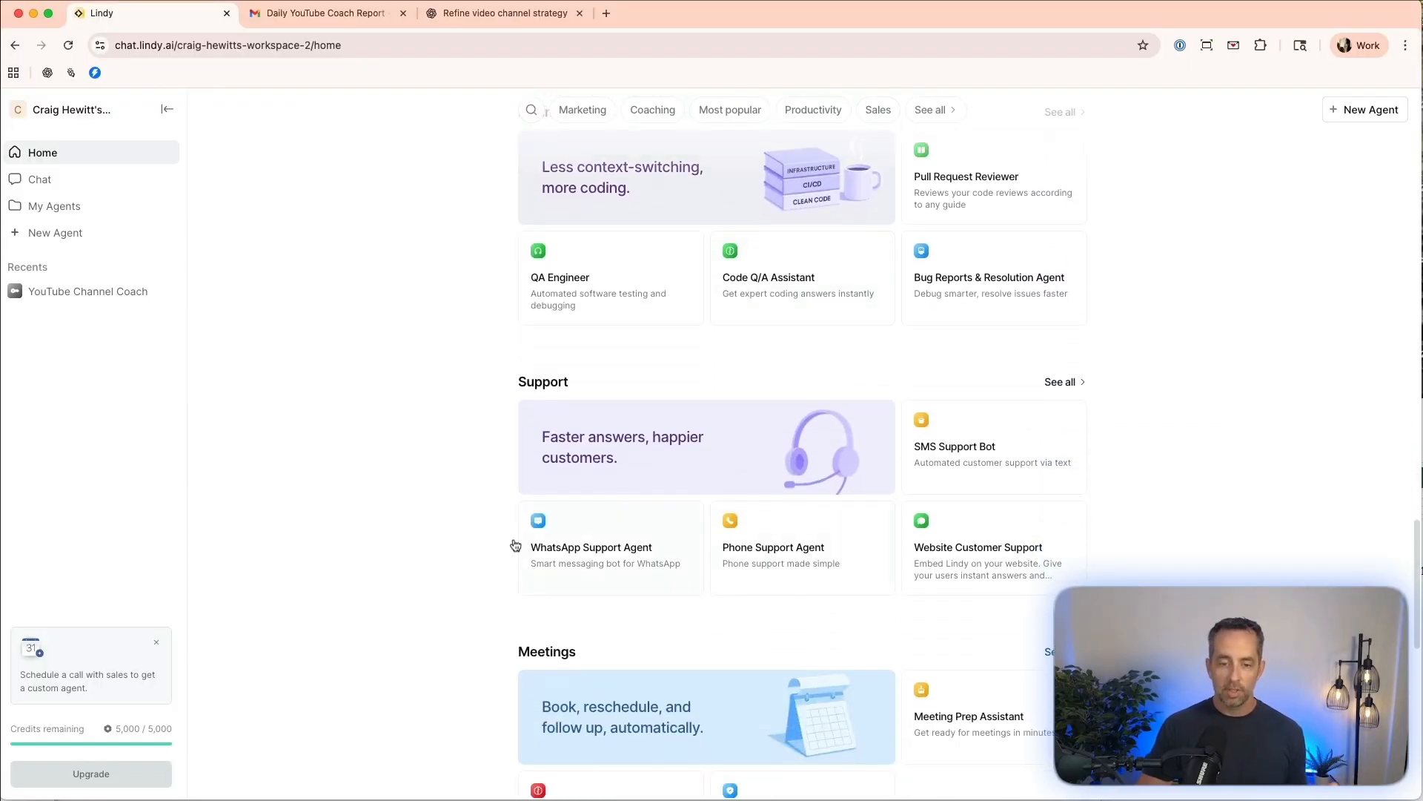
{"action": "scroll", "coordinate": [271, 510], "scroll_direction": "down", "scroll_amount": 2}
{"action": "scroll", "coordinate": [272, 510], "scroll_direction": "up", "scroll_amount": 15}
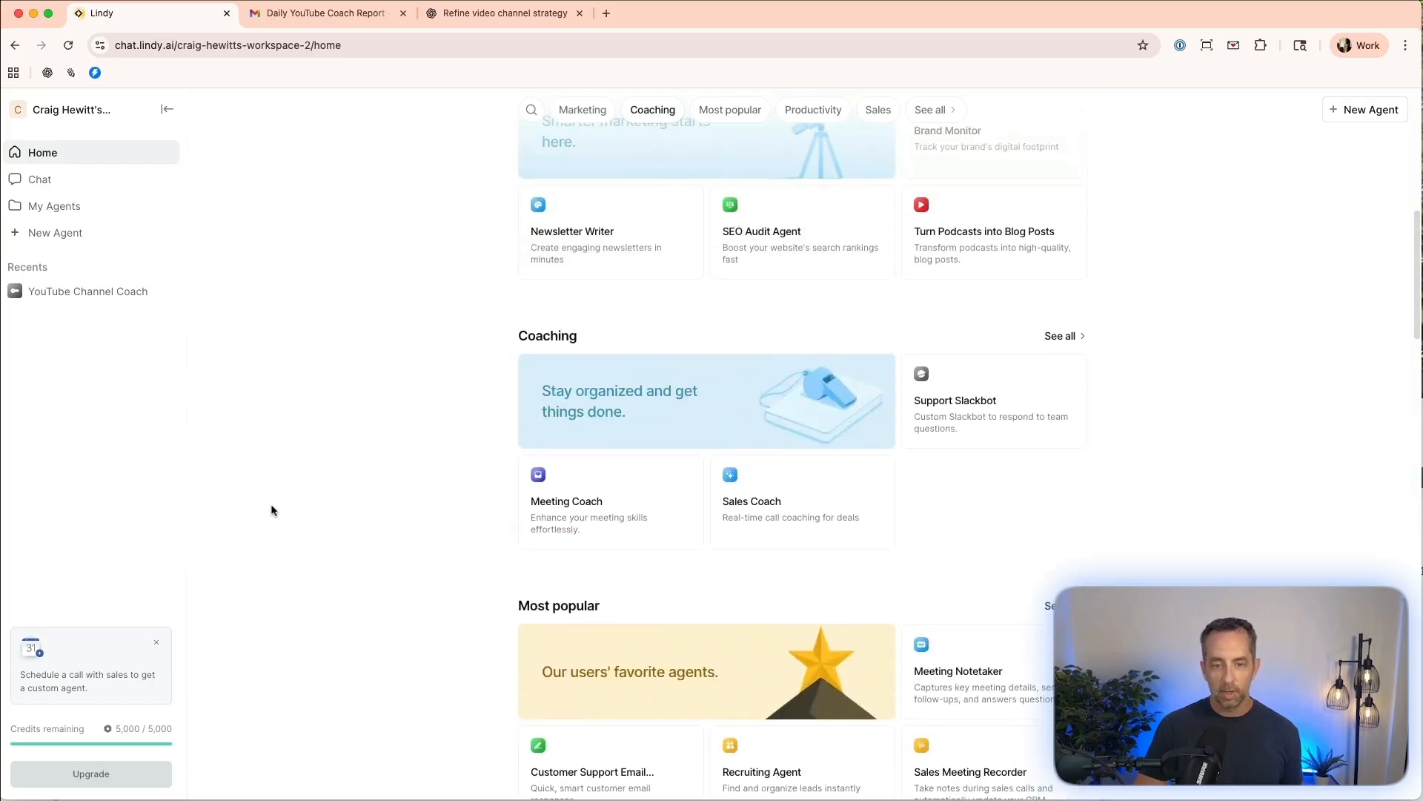
{"action": "scroll", "coordinate": [271, 510], "scroll_direction": "down", "scroll_amount": 1}
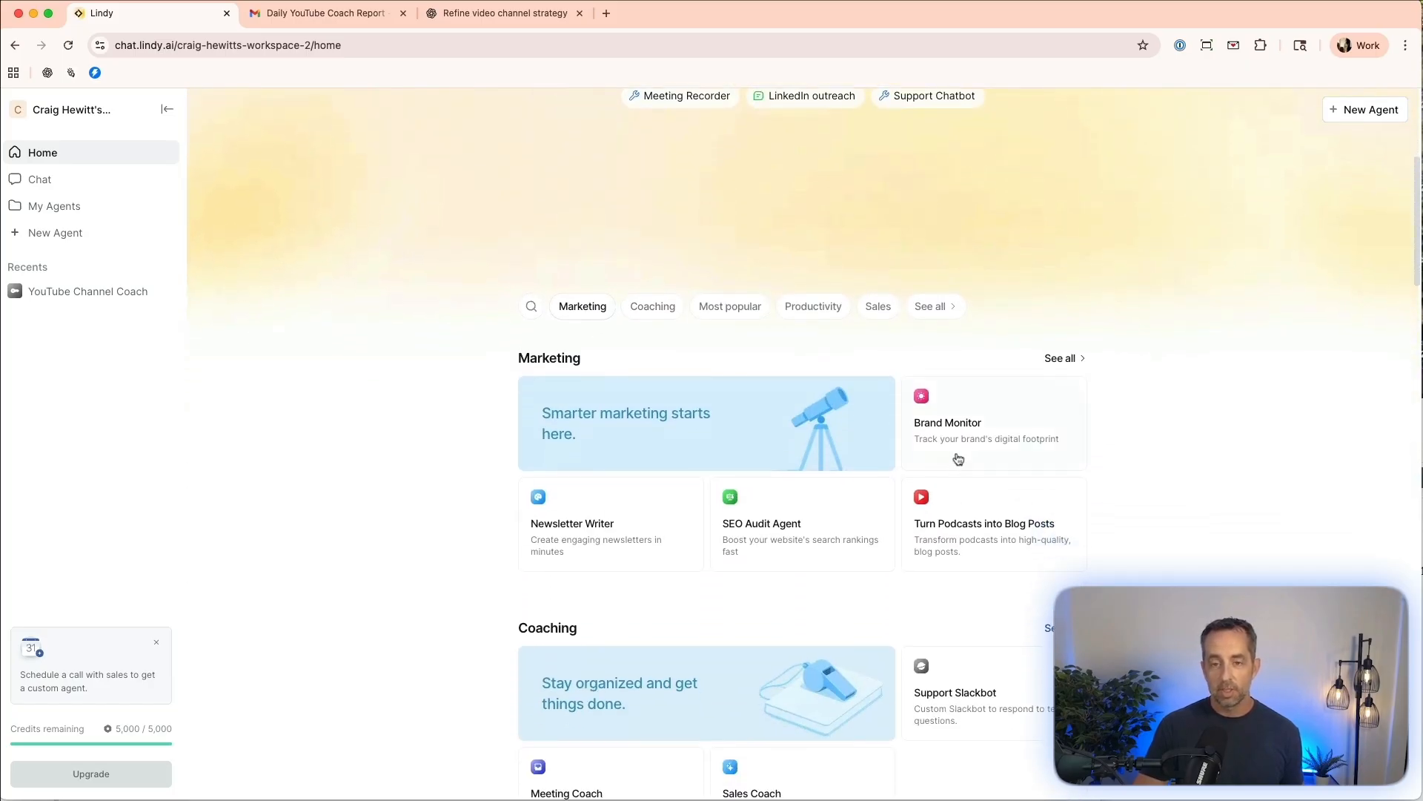
{"action": "left_click", "coordinate": [1062, 359]}
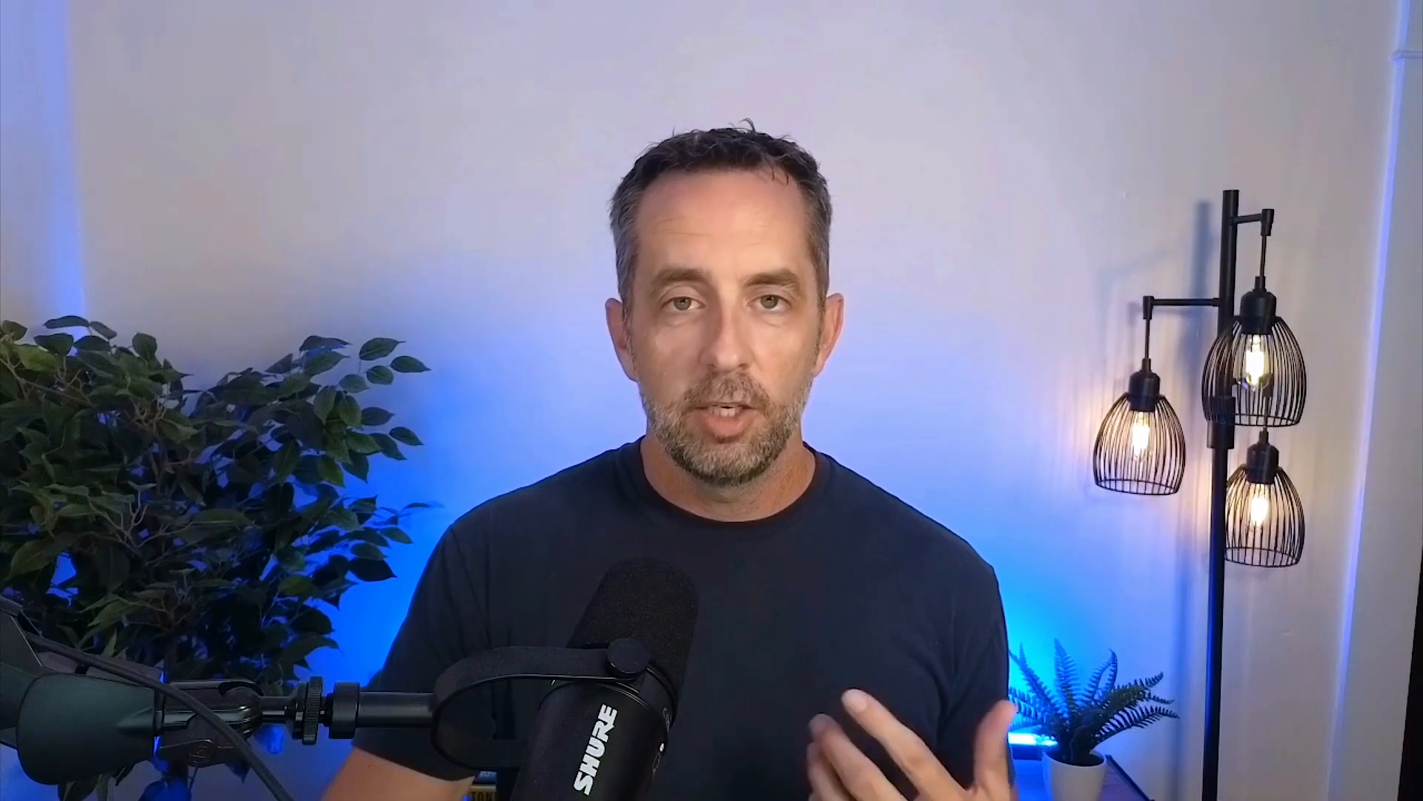